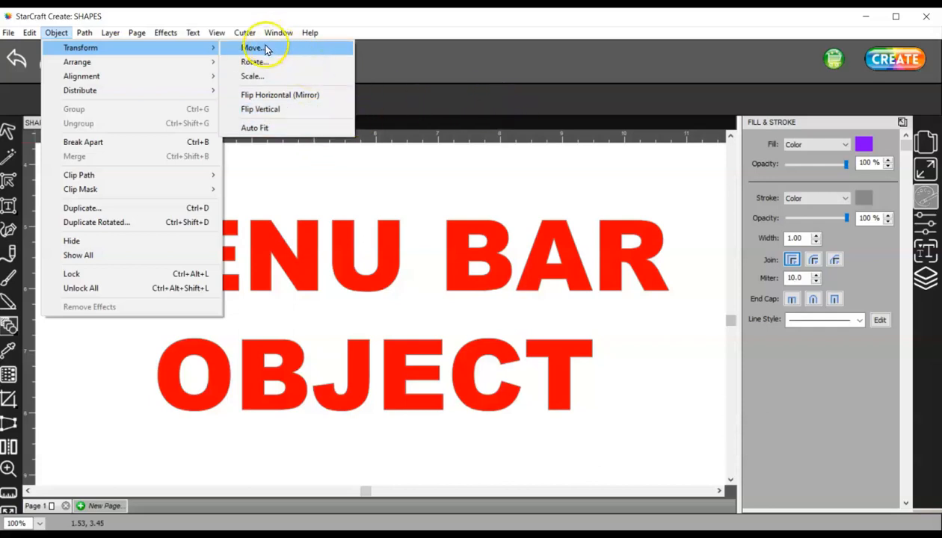
# Move the purple rectangle slightly up and to the left, closer to the red OBJECT text.
pyautogui.click(425, 59)
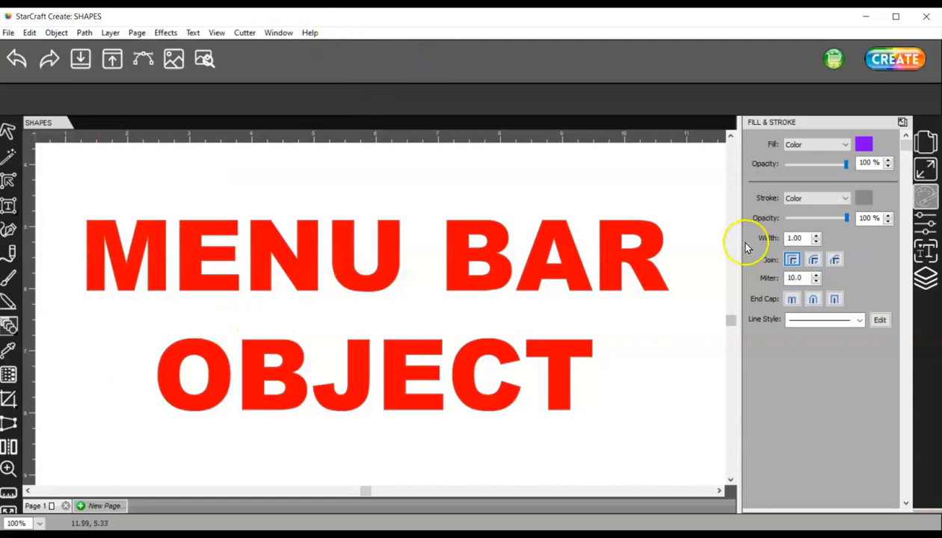
pyautogui.moveTo(731, 323); pyautogui.dragTo(730, 487)
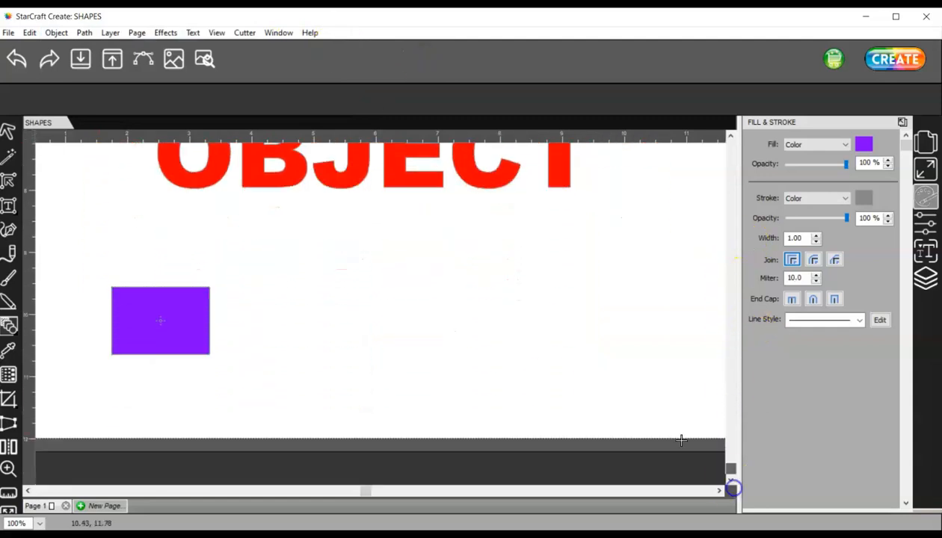
pyautogui.click(8, 131)
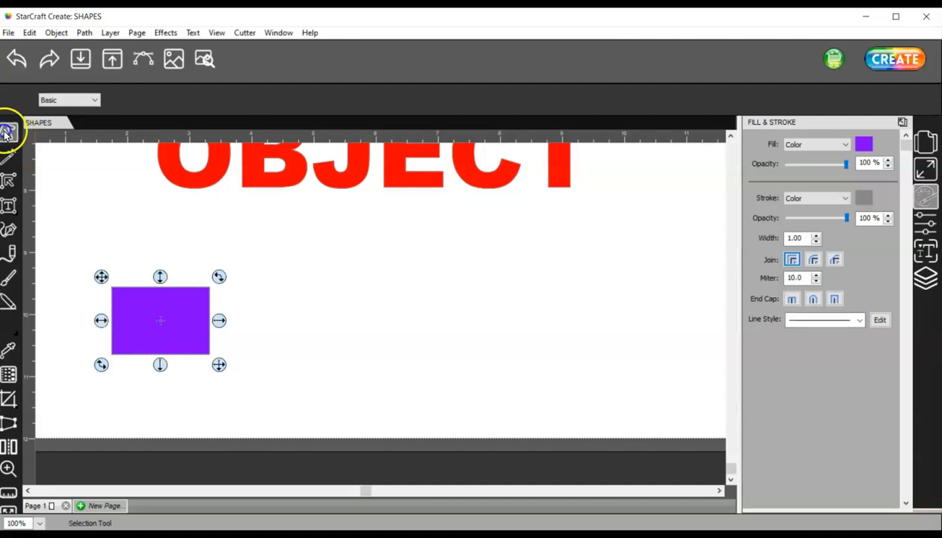
pyautogui.moveTo(148, 294); pyautogui.dragTo(139, 249)
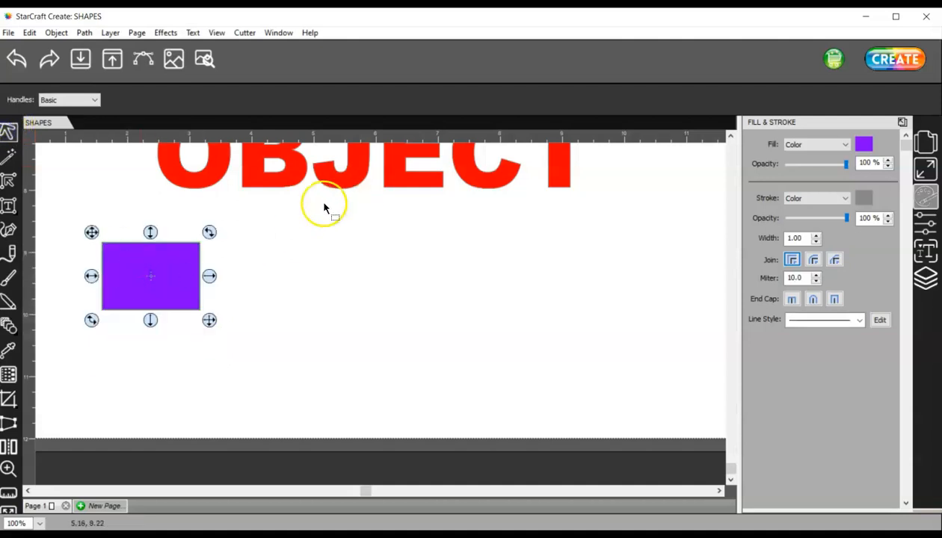
# Examine the Relative Position and Absolute Position modes of the Move command for the purple rectangle, leaving its position unedited.
pyautogui.scroll(2, 424, 239)
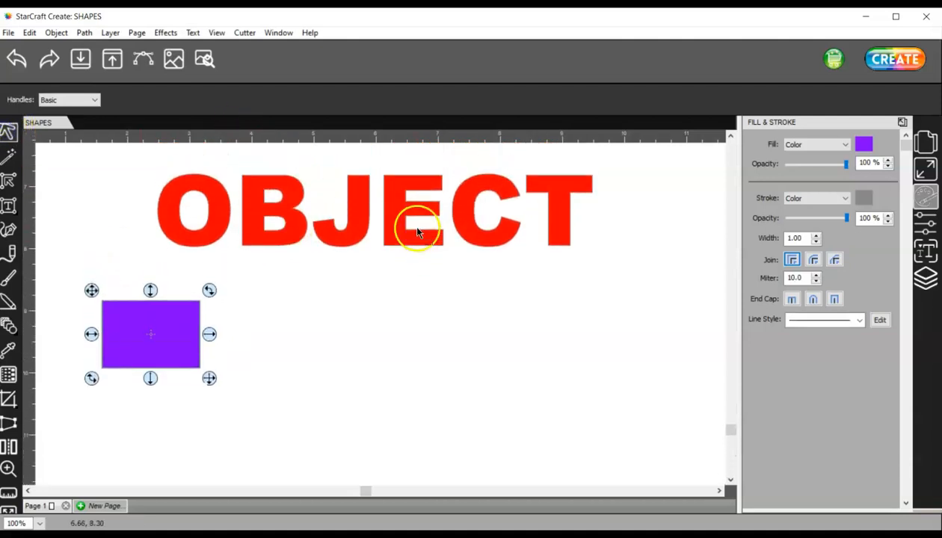
pyautogui.click(56, 32)
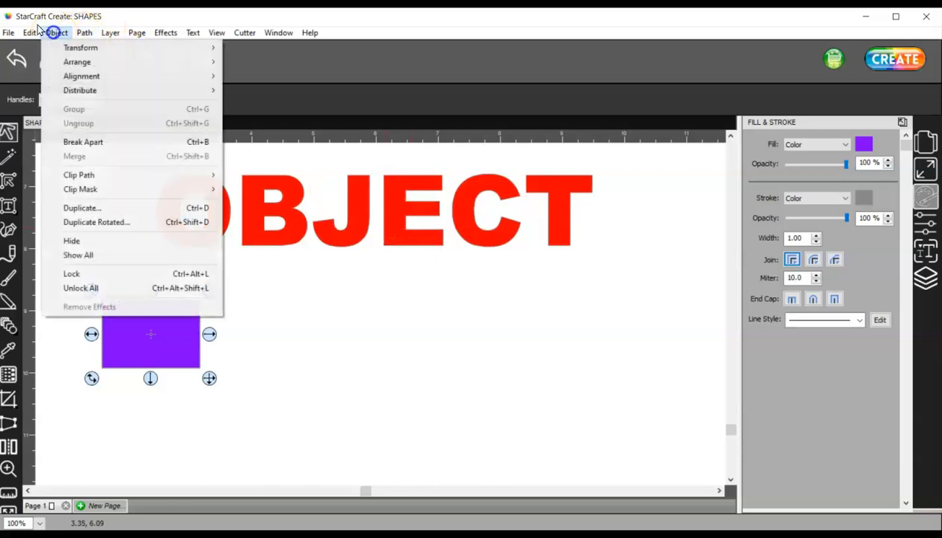
pyautogui.moveTo(76, 48)
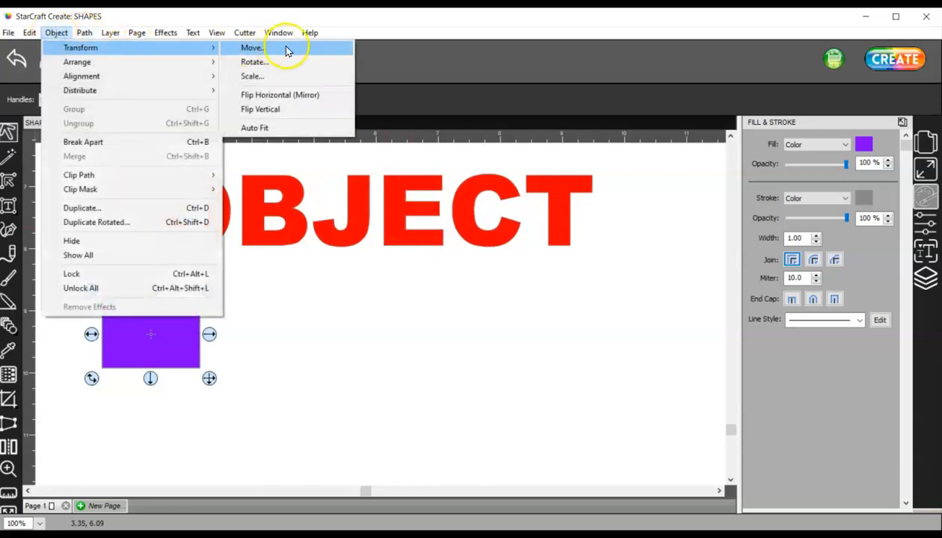
pyautogui.click(254, 48)
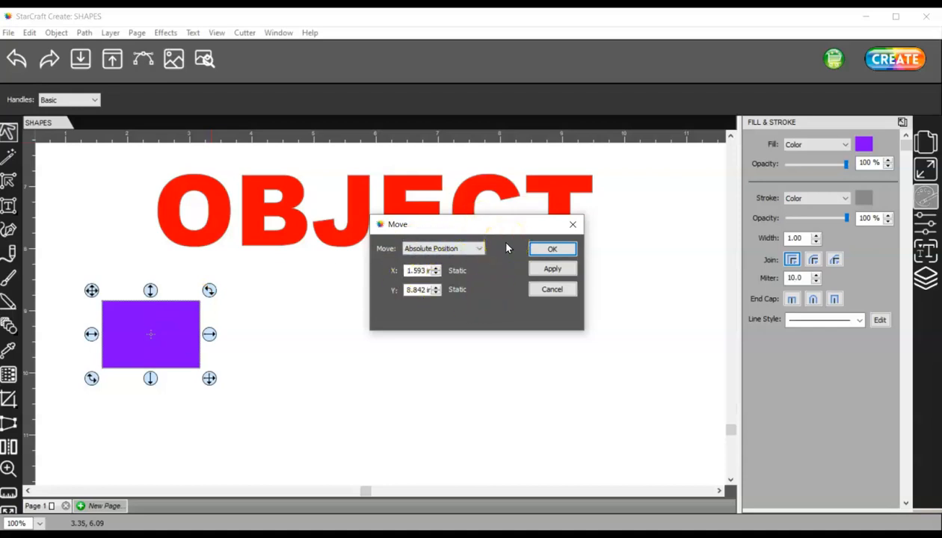
pyautogui.click(473, 248)
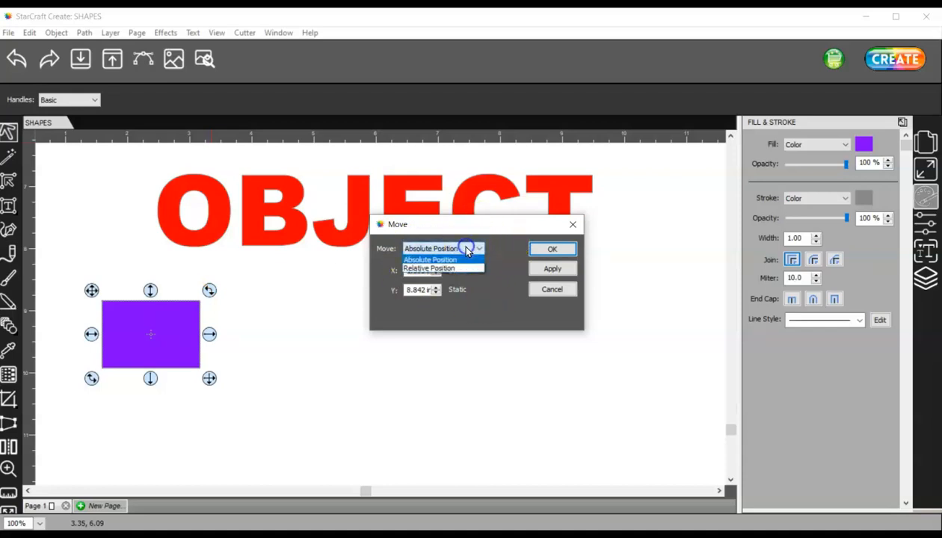
pyautogui.click(464, 270)
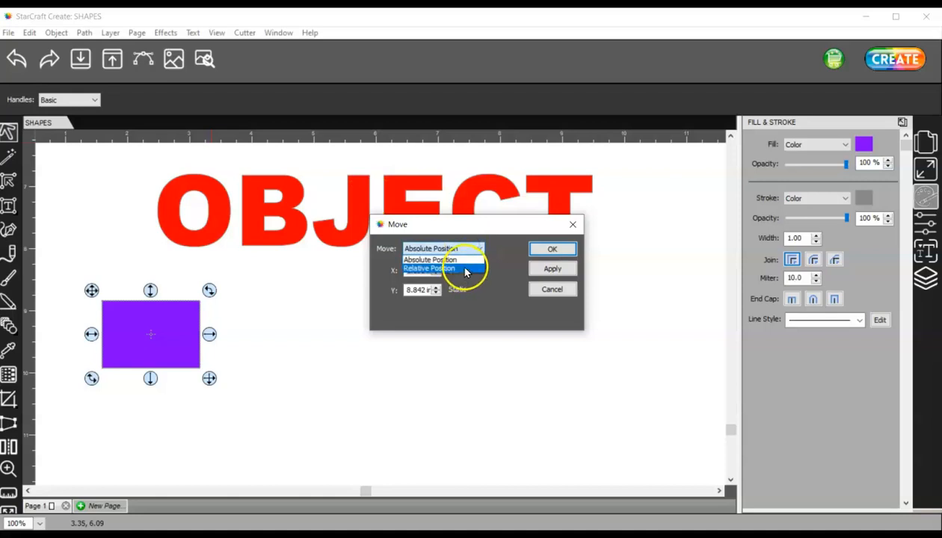
pyautogui.click(459, 248)
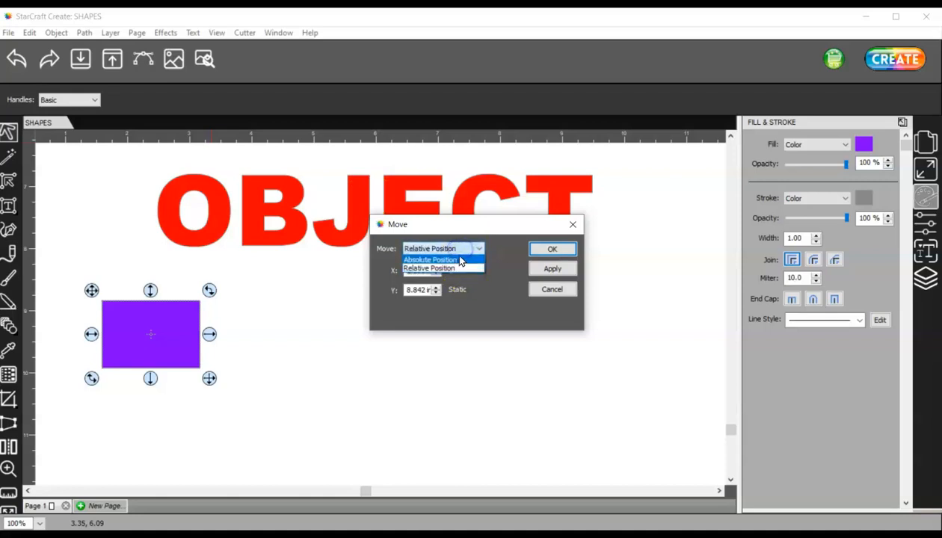
pyautogui.click(459, 260)
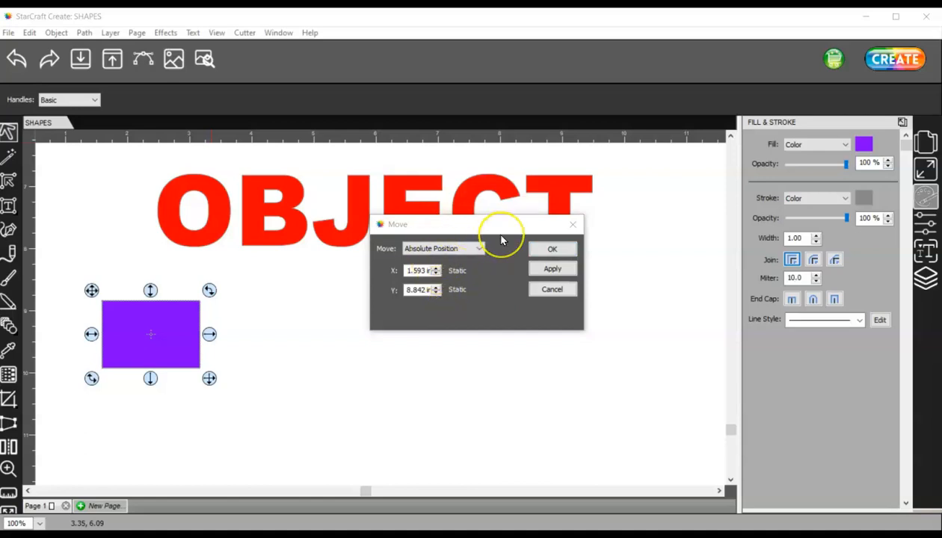
pyautogui.click(551, 290)
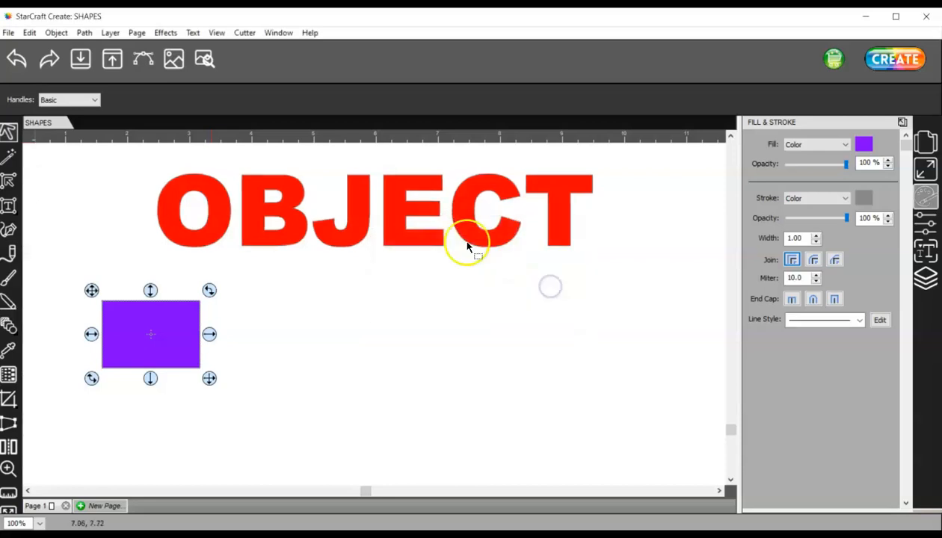
# Preview rotating the purple rectangle by an angle of 45.00 degrees, and cancel the rotation.
pyautogui.click(54, 33)
pyautogui.moveTo(83, 51)
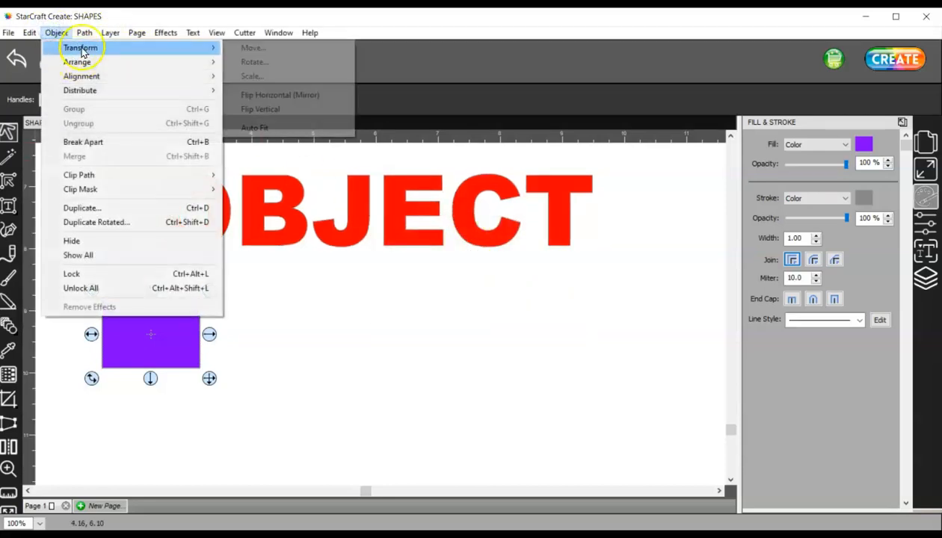
pyautogui.click(277, 62)
pyautogui.click(450, 245)
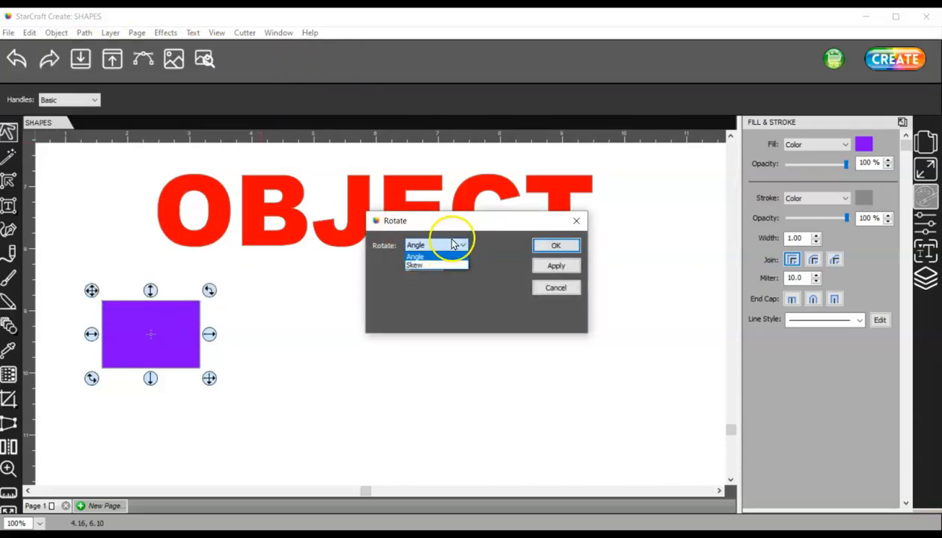
pyautogui.click(490, 238)
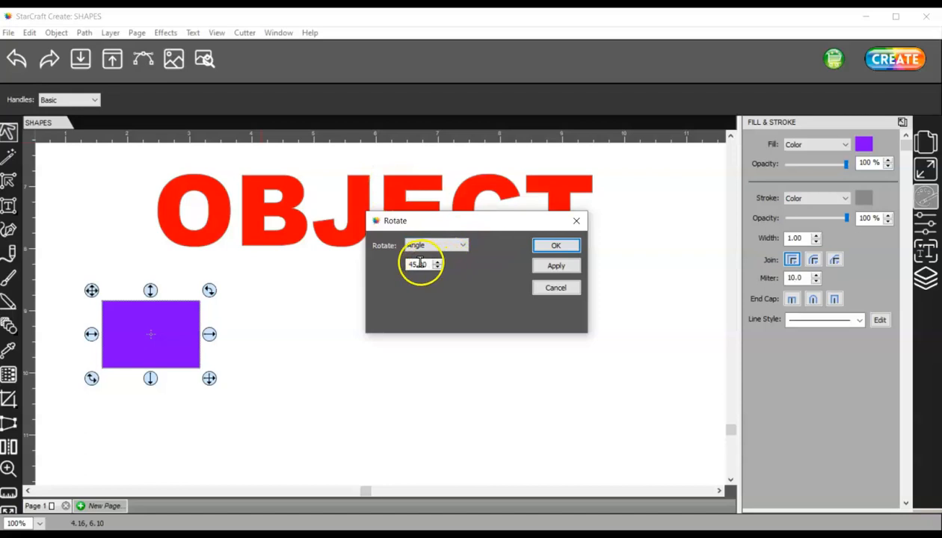
pyautogui.click(557, 267)
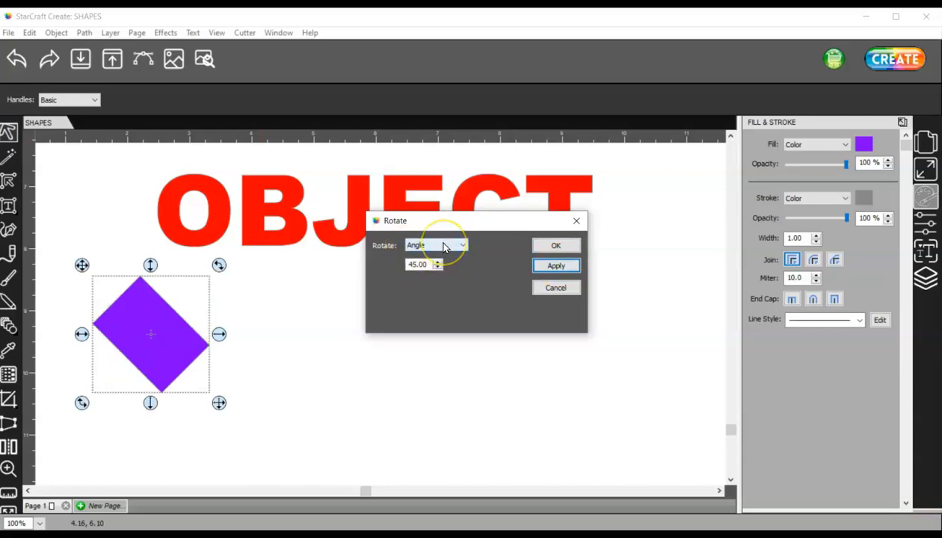
pyautogui.click(544, 290)
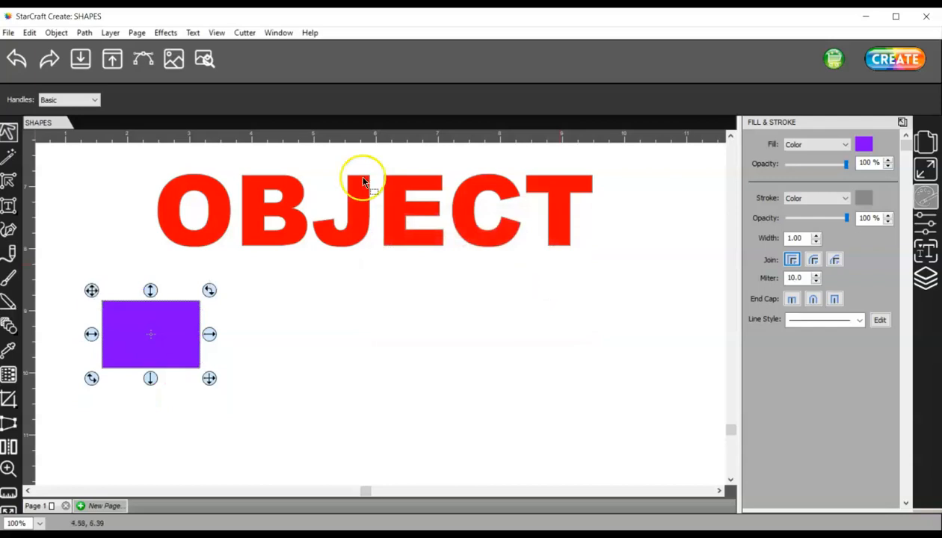
# Examine the Scale command's Percentage and Dimensions modes for the purple rectangle, leaving its size unedited.
pyautogui.click(56, 32)
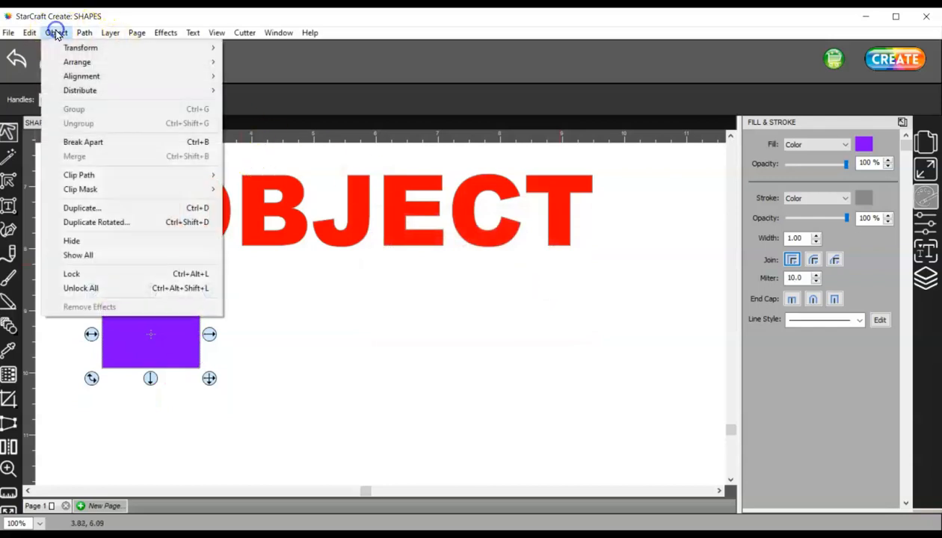
pyautogui.moveTo(80, 47)
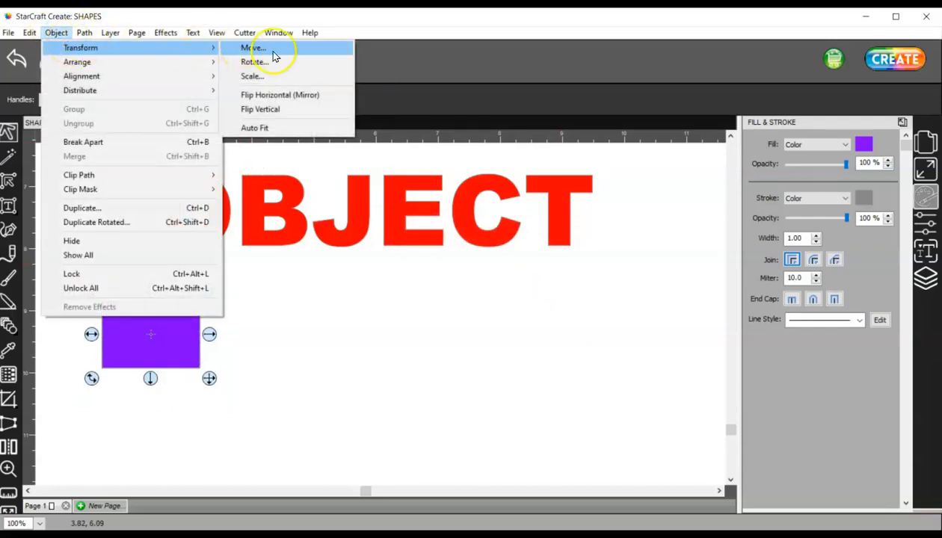
pyautogui.click(284, 77)
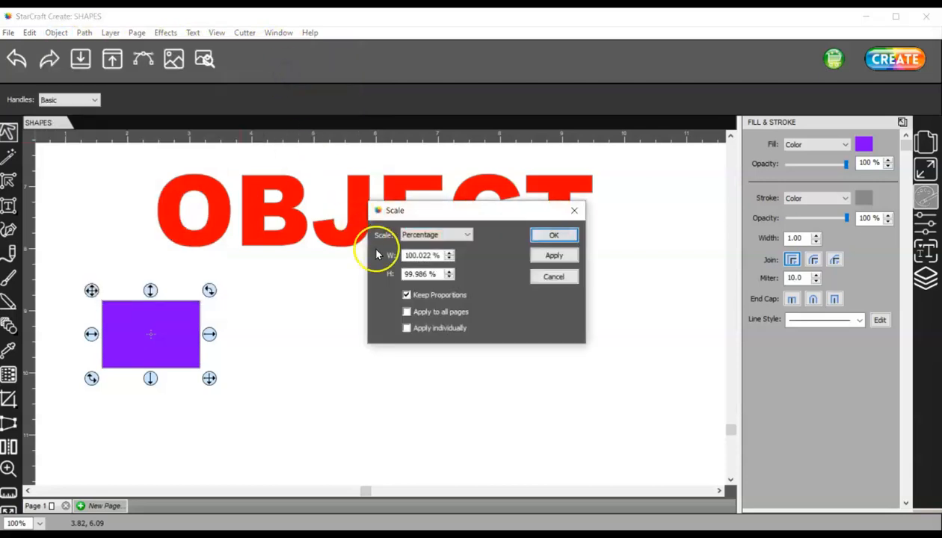
pyautogui.click(443, 235)
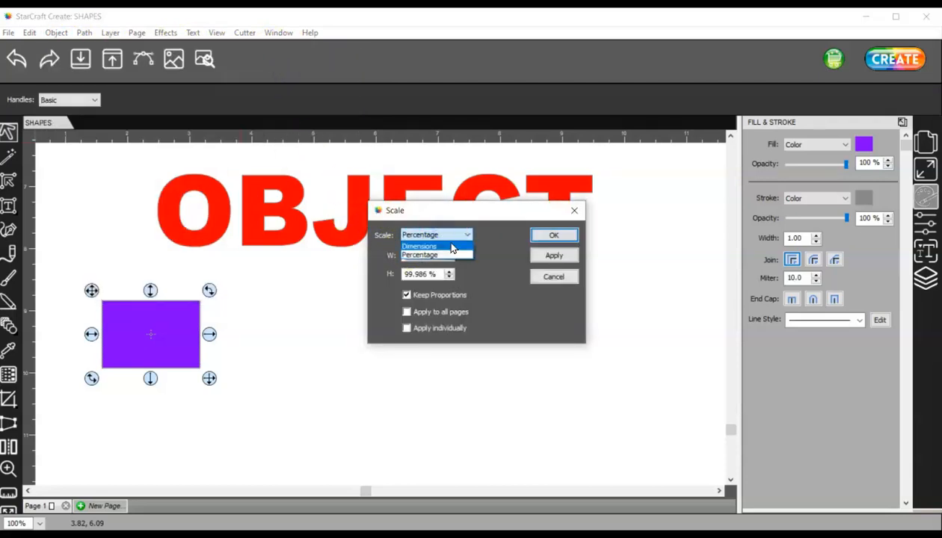
pyautogui.click(452, 247)
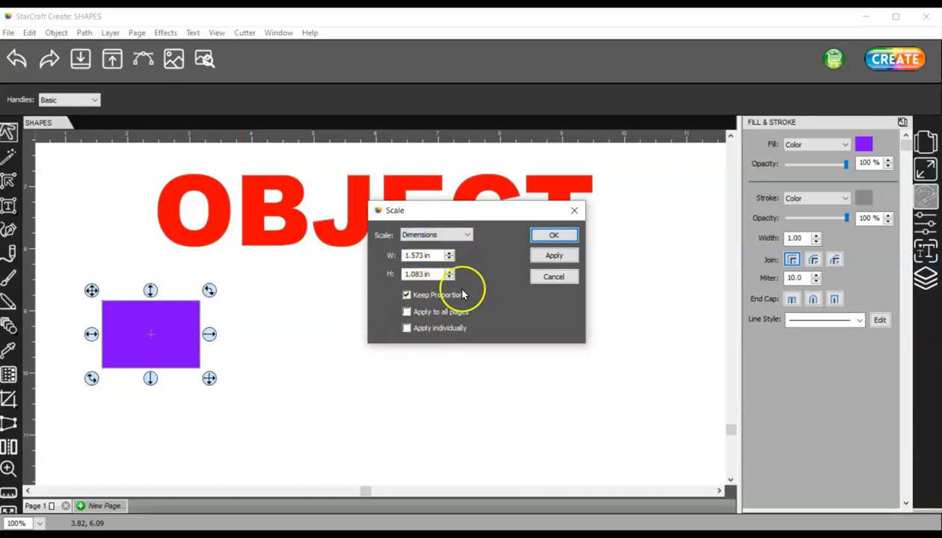
pyautogui.click(550, 278)
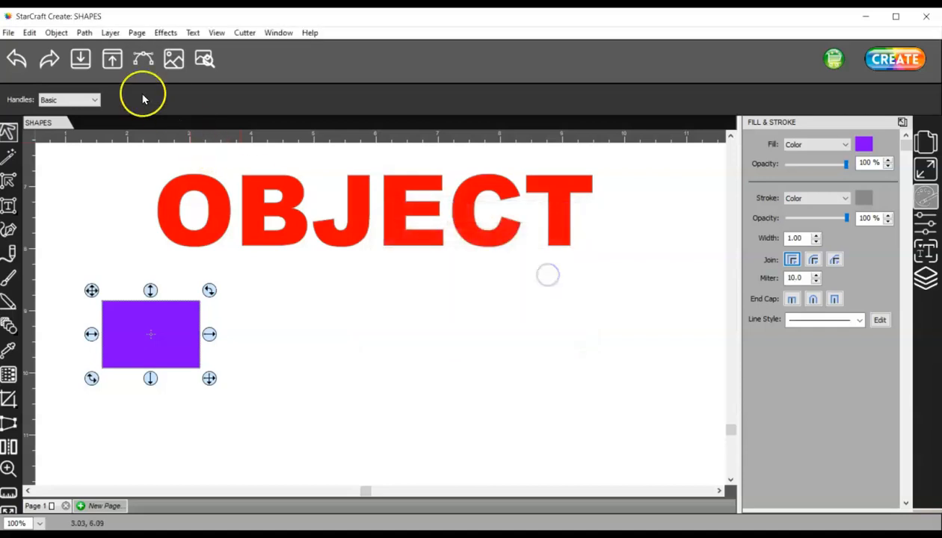
# Select the red MENU BAR OBJECT text, flip it horizontally, and undo the flip.
pyautogui.click(57, 33)
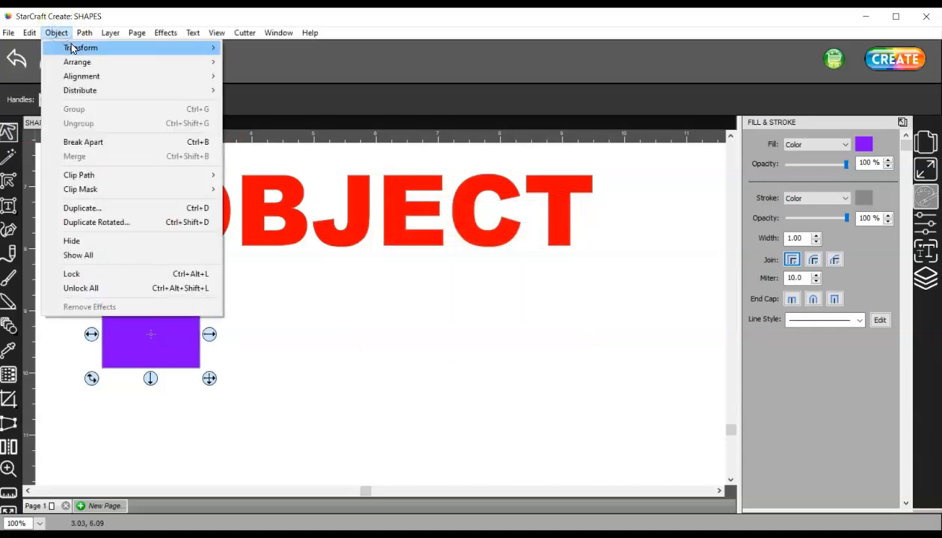
pyautogui.moveTo(71, 48)
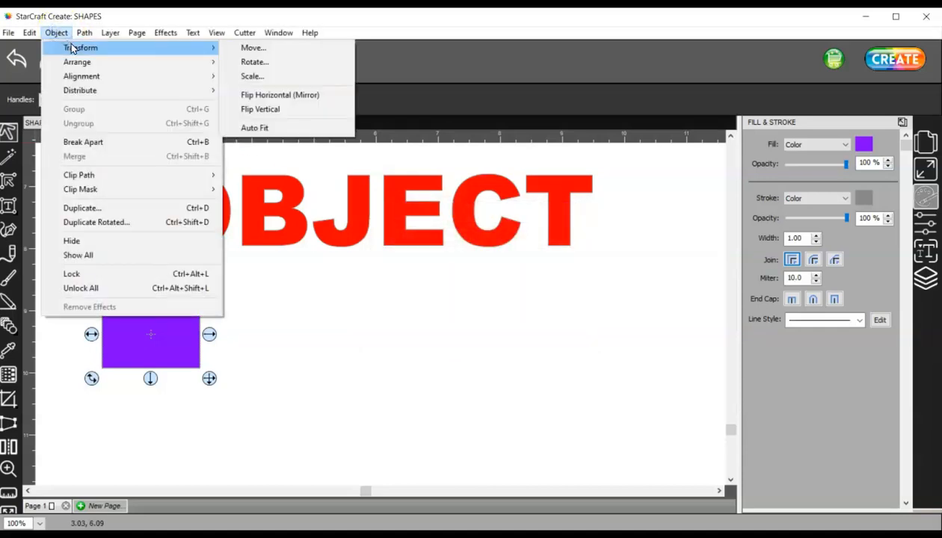
pyautogui.click(306, 99)
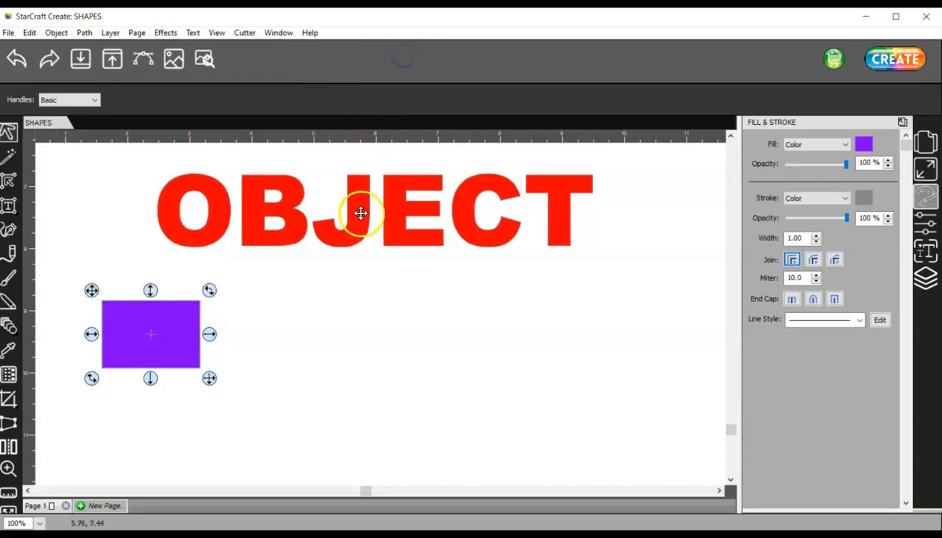
pyautogui.click(360, 213)
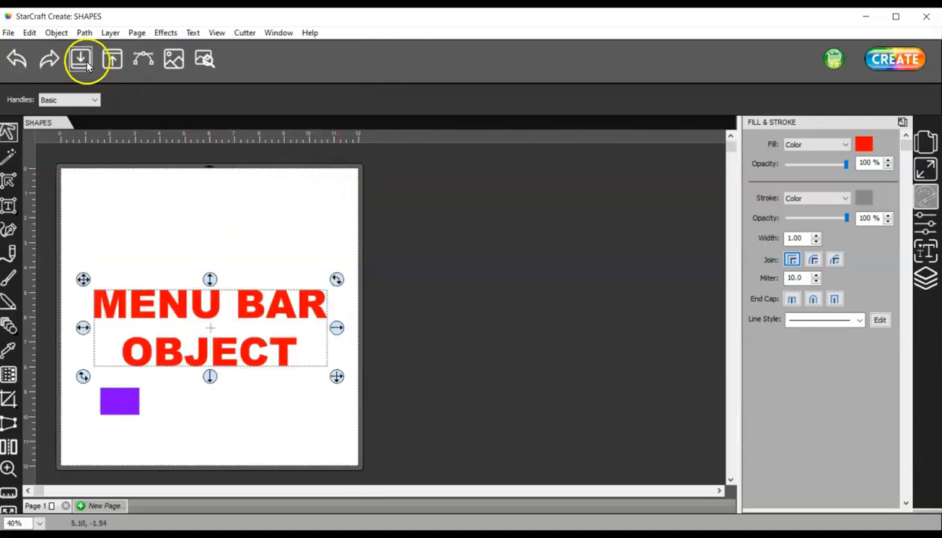
pyautogui.click(56, 32)
pyautogui.moveTo(67, 46)
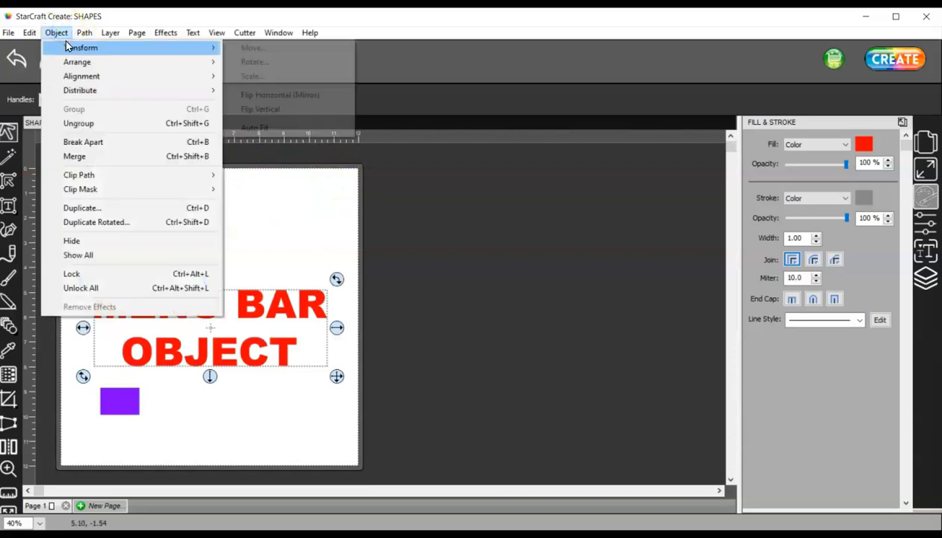
pyautogui.click(304, 95)
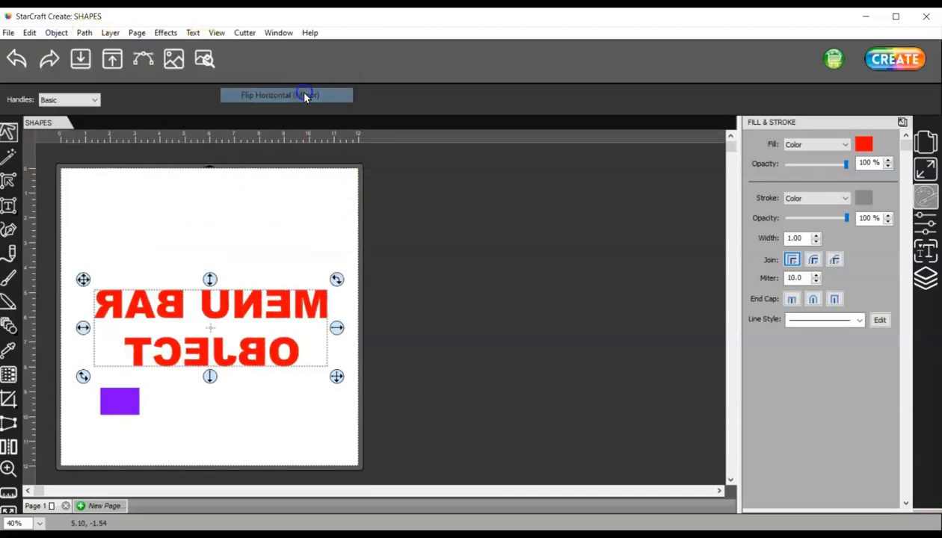
pyautogui.click(311, 297)
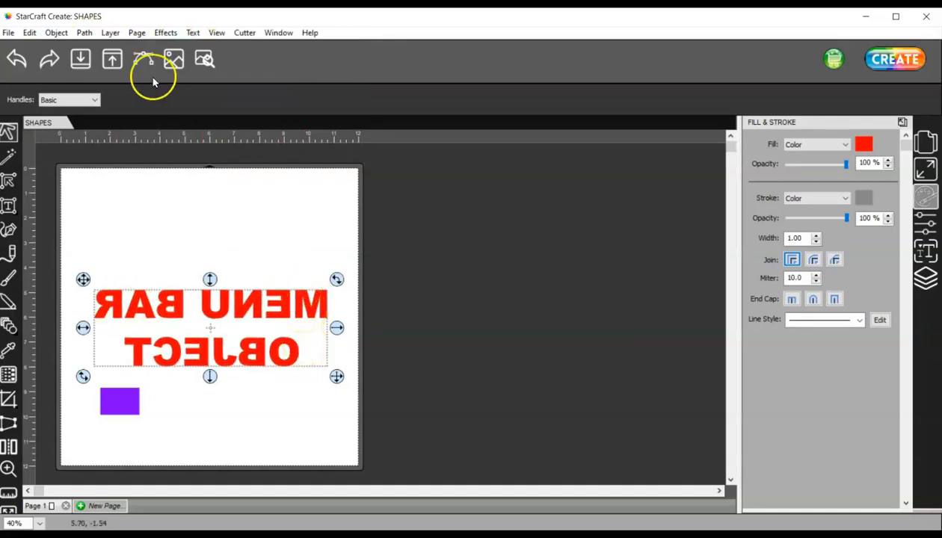
pyautogui.click(10, 58)
# Flip the red MENU BAR OBJECT text vertically and undo the flip.
pyautogui.click(56, 33)
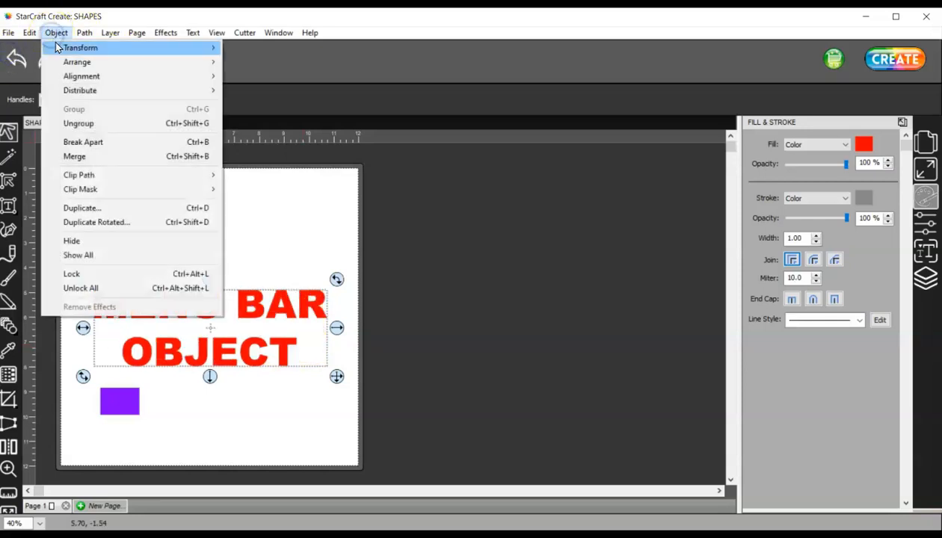
pyautogui.moveTo(86, 49)
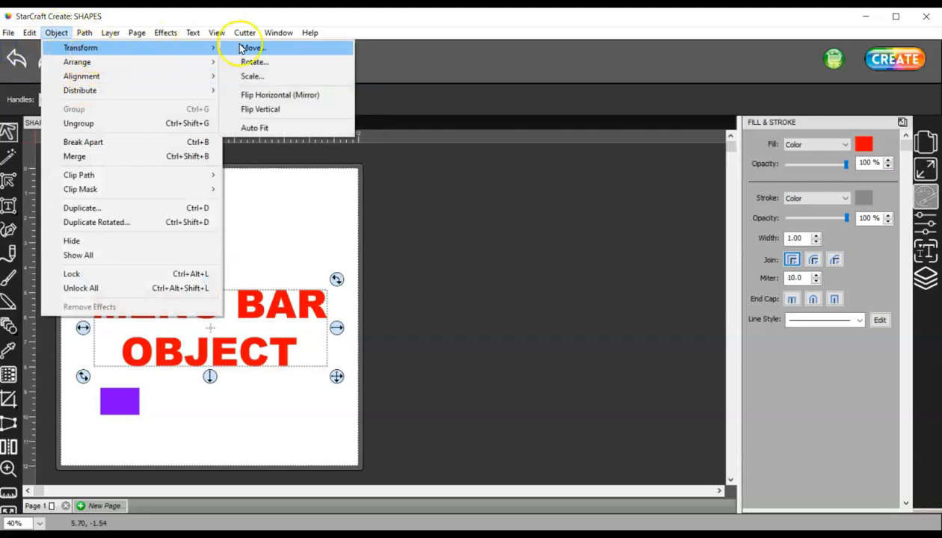
pyautogui.click(299, 109)
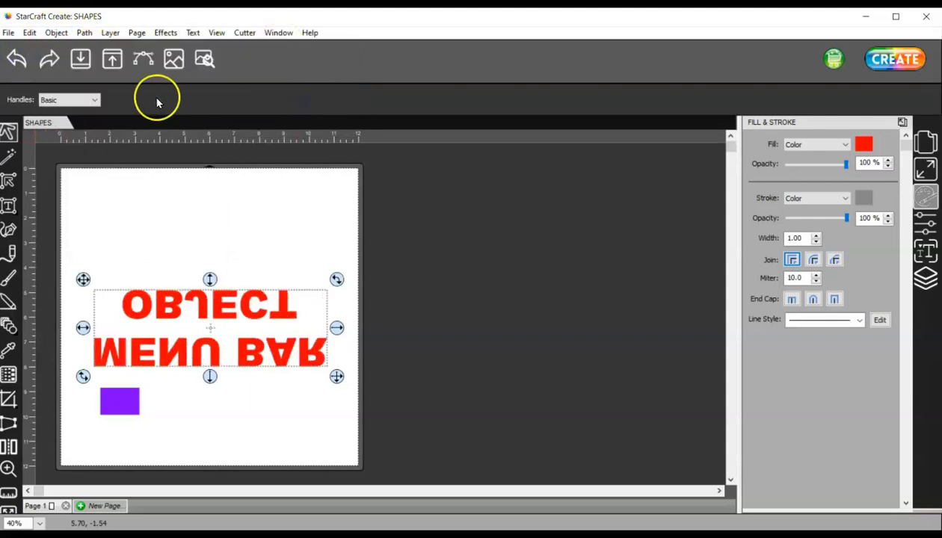
pyautogui.click(15, 58)
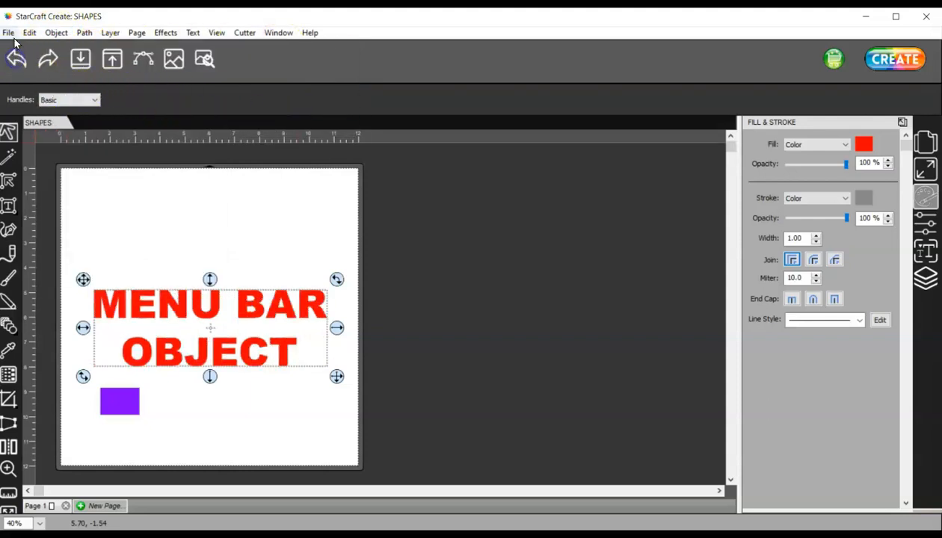
# Apply Auto Fit to the red MENU BAR OBJECT text.
pyautogui.click(57, 33)
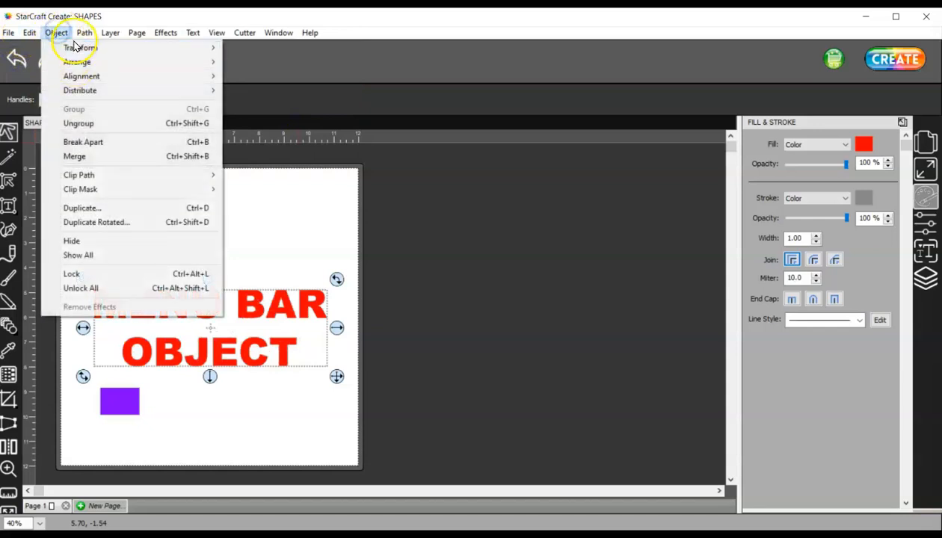
pyautogui.moveTo(75, 48)
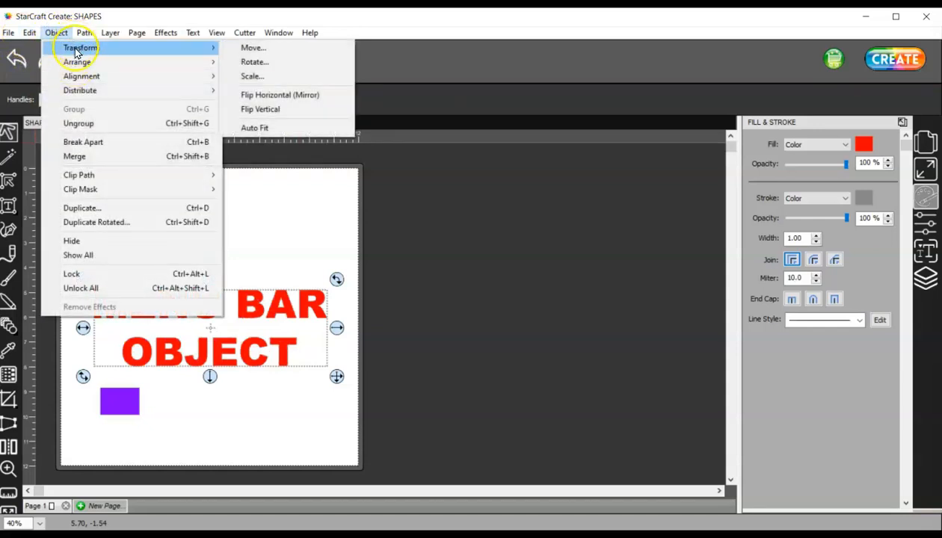
pyautogui.click(323, 132)
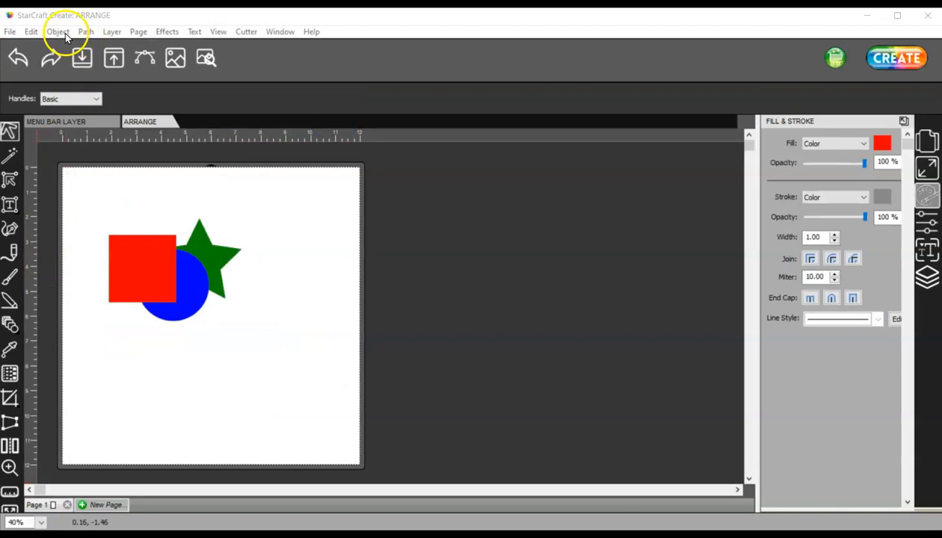
pyautogui.click(60, 33)
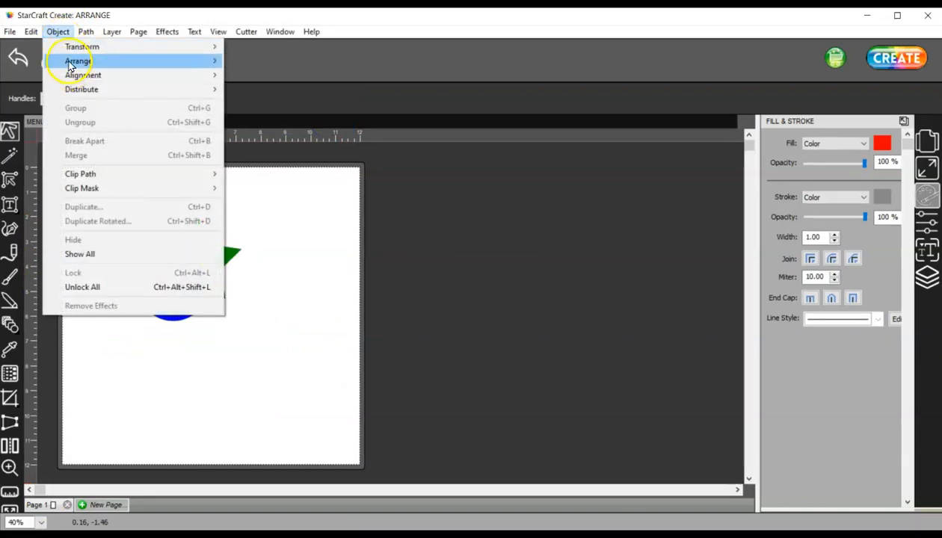
pyautogui.moveTo(70, 65)
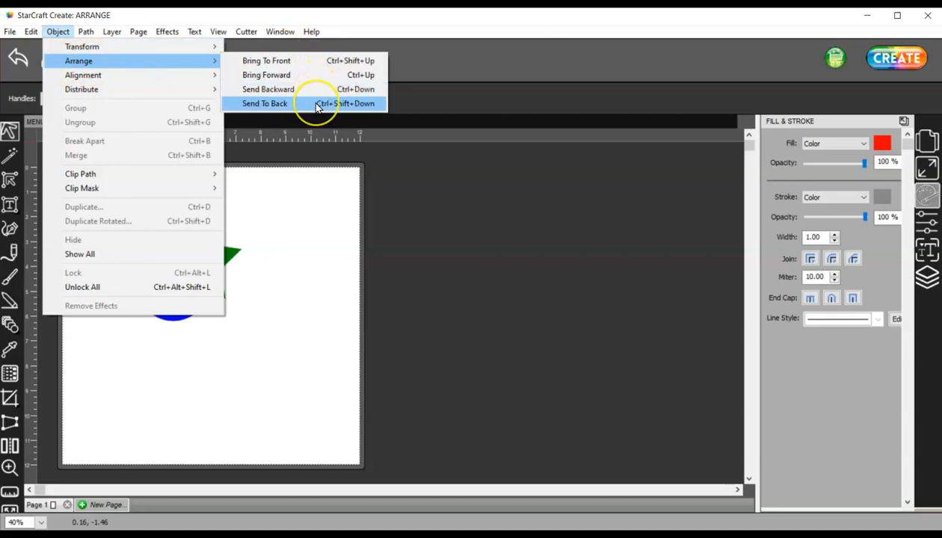
pyautogui.click(279, 374)
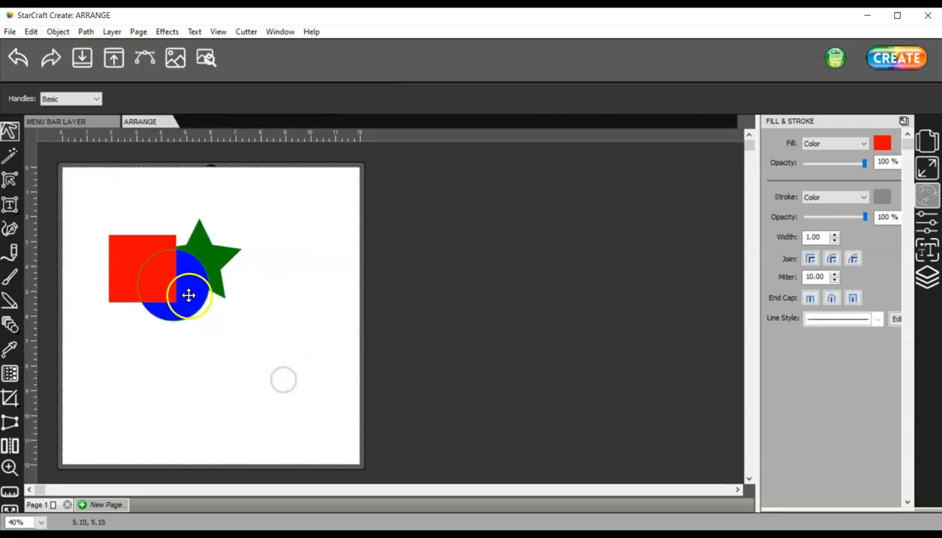
# Select the blue circle and bring it to the front of the red square and green star.
pyautogui.click(177, 318)
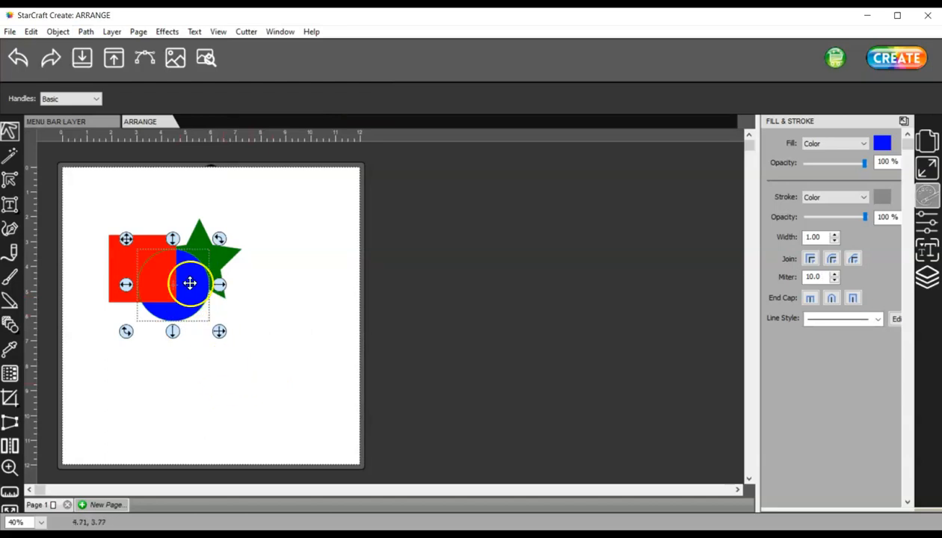
pyautogui.click(60, 31)
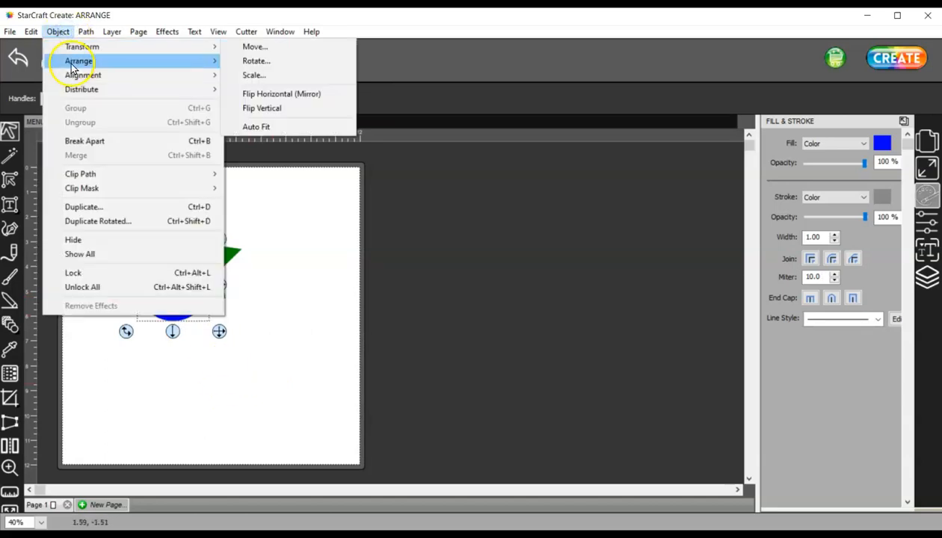
pyautogui.moveTo(70, 63)
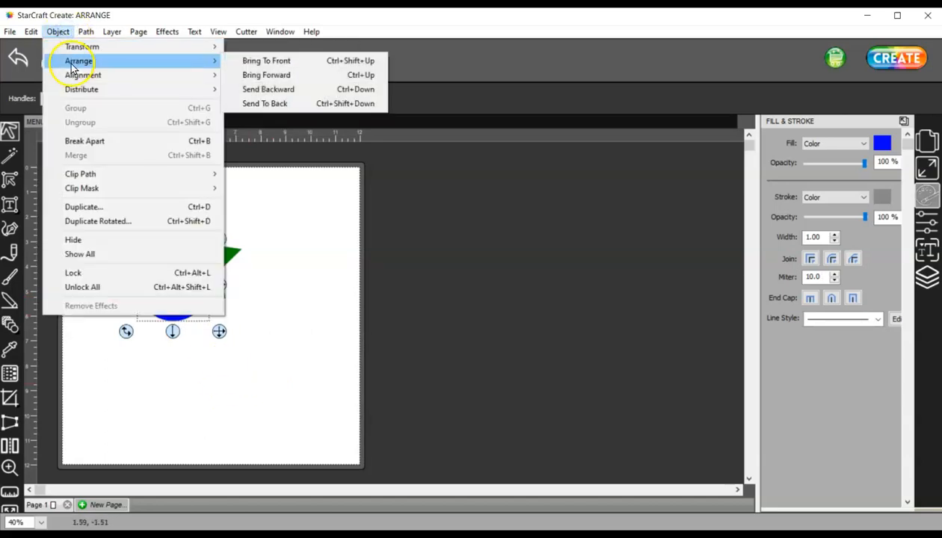
pyautogui.click(247, 63)
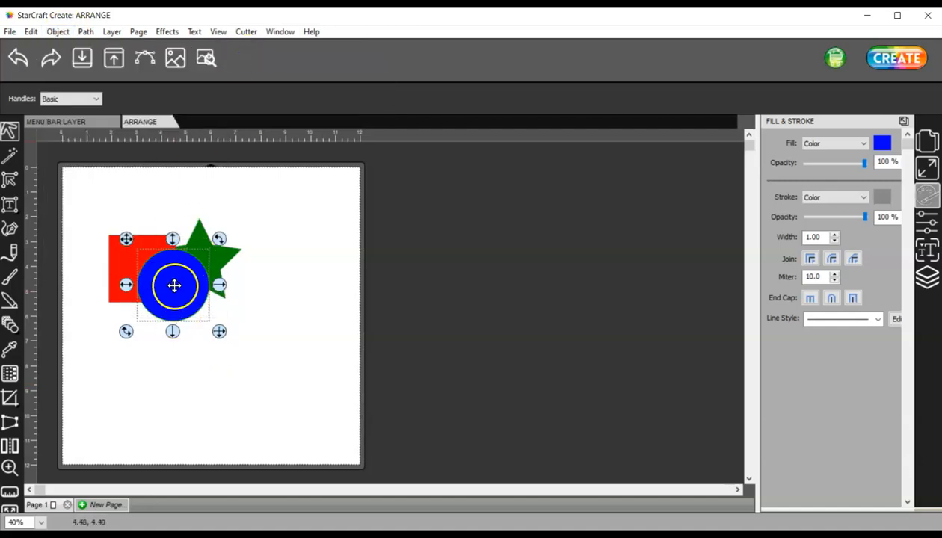
# Send the blue circle to the back, behind the red square and green star.
pyautogui.click(60, 31)
pyautogui.moveTo(81, 61)
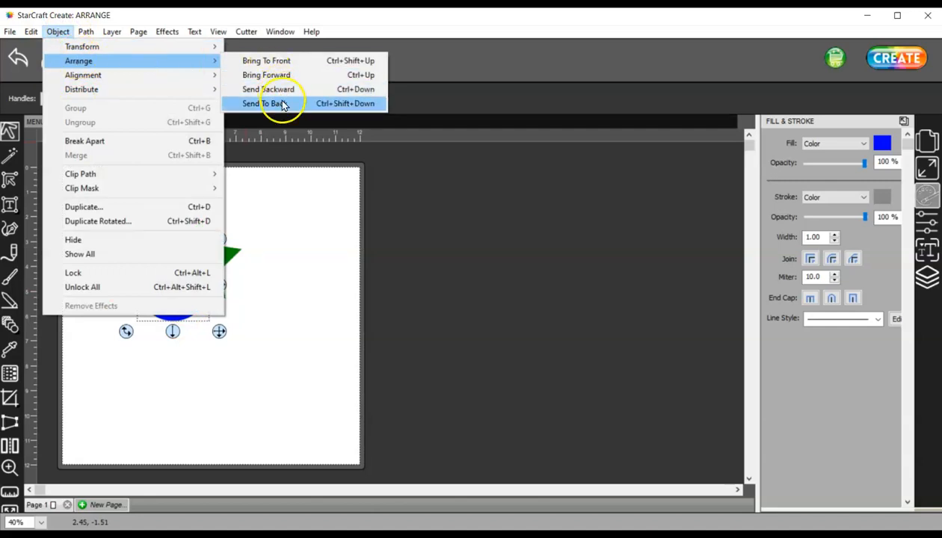
pyautogui.click(278, 103)
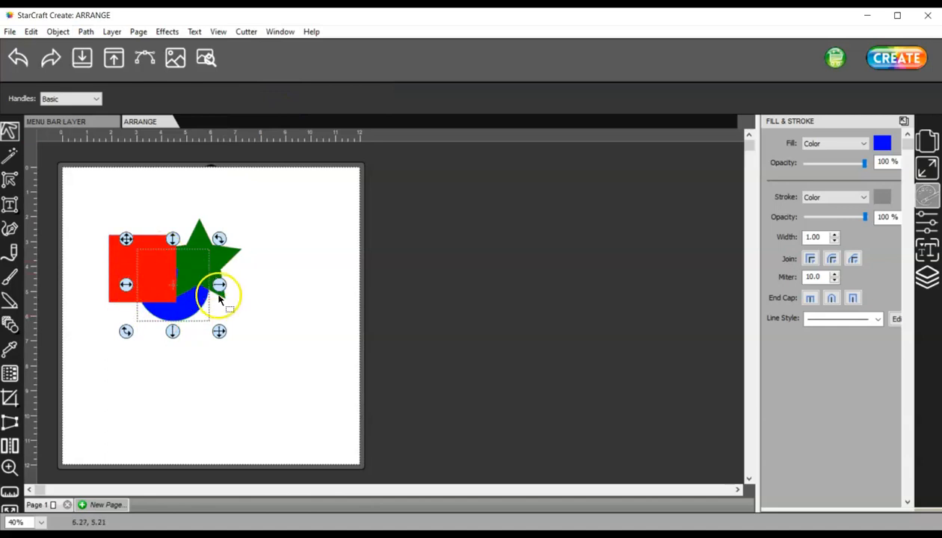
pyautogui.click(67, 35)
pyautogui.moveTo(88, 78)
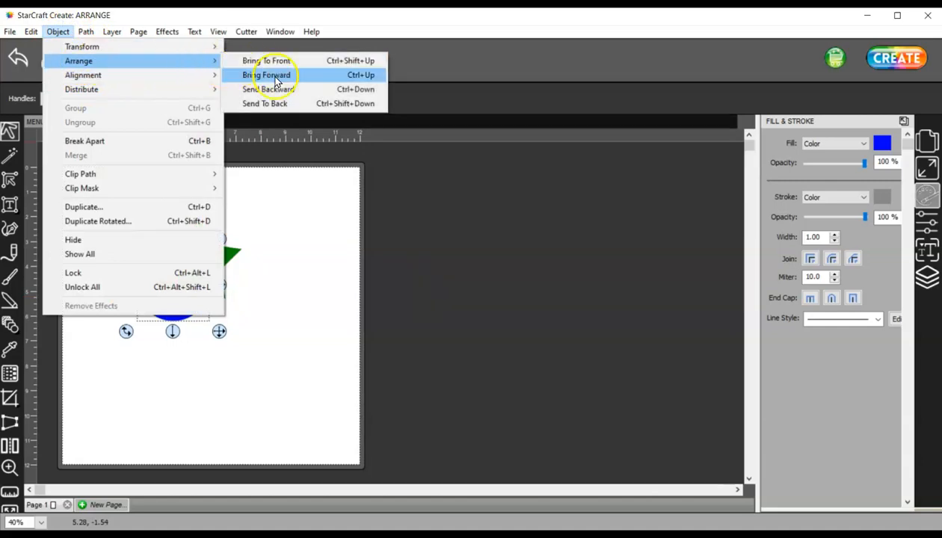
pyautogui.click(309, 206)
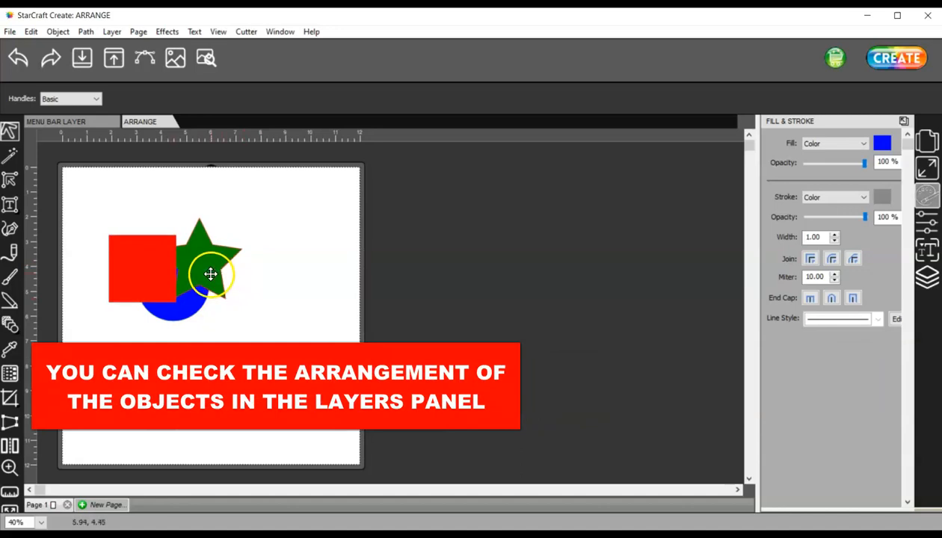
# Bring the blue circle forward one level above the green star, and send it backward one level again.
pyautogui.click(194, 308)
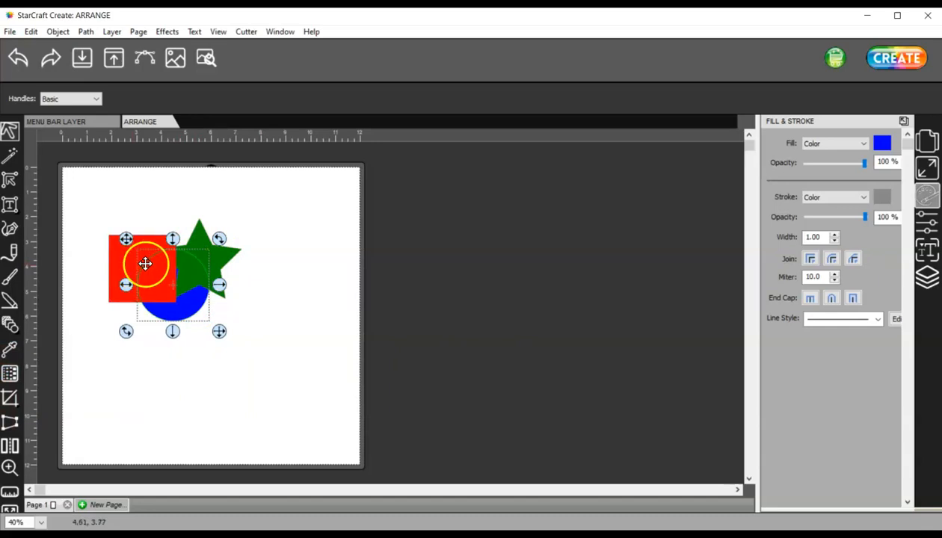
pyautogui.click(63, 33)
pyautogui.moveTo(73, 63)
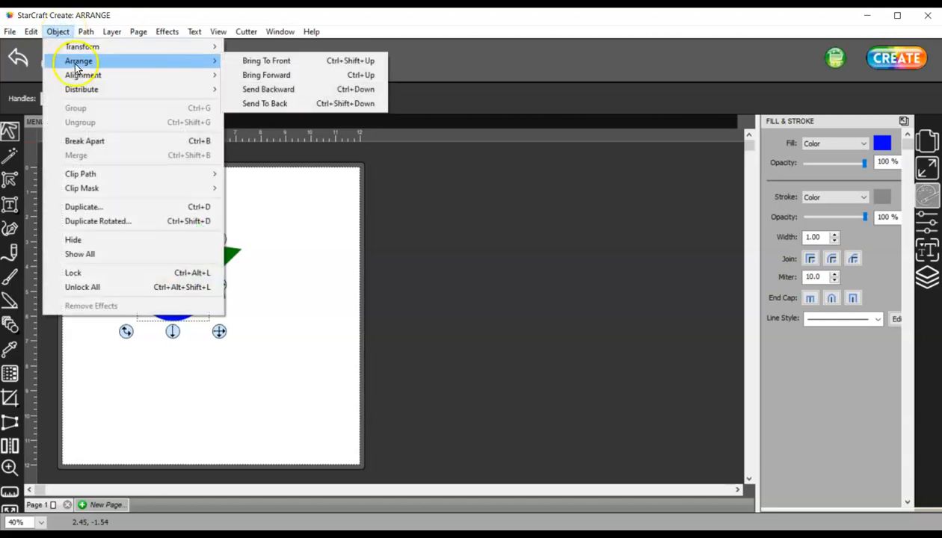
pyautogui.click(254, 75)
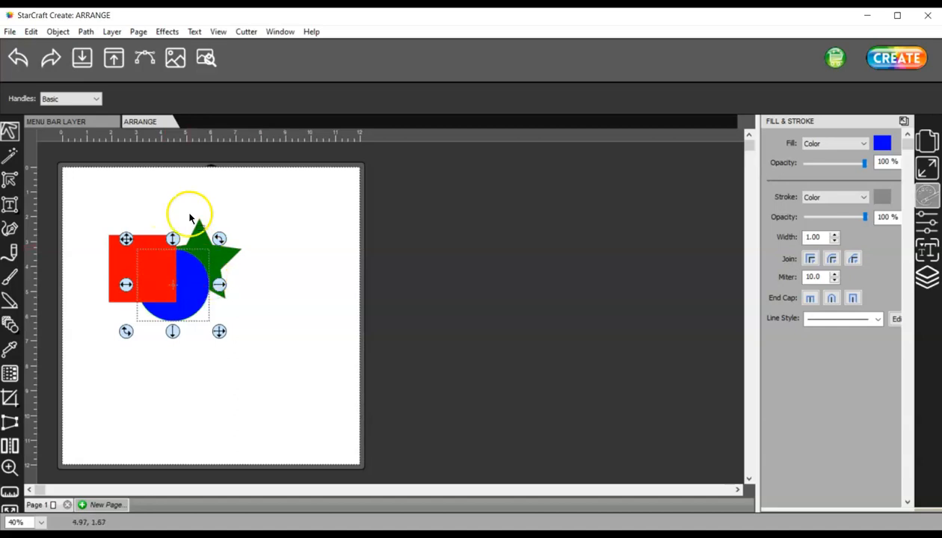
pyautogui.click(60, 33)
pyautogui.moveTo(69, 61)
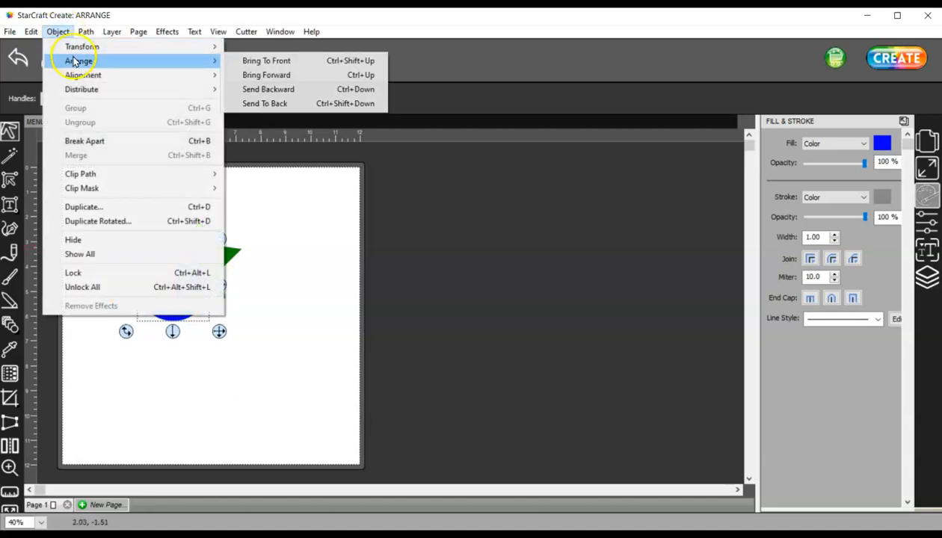
pyautogui.click(301, 90)
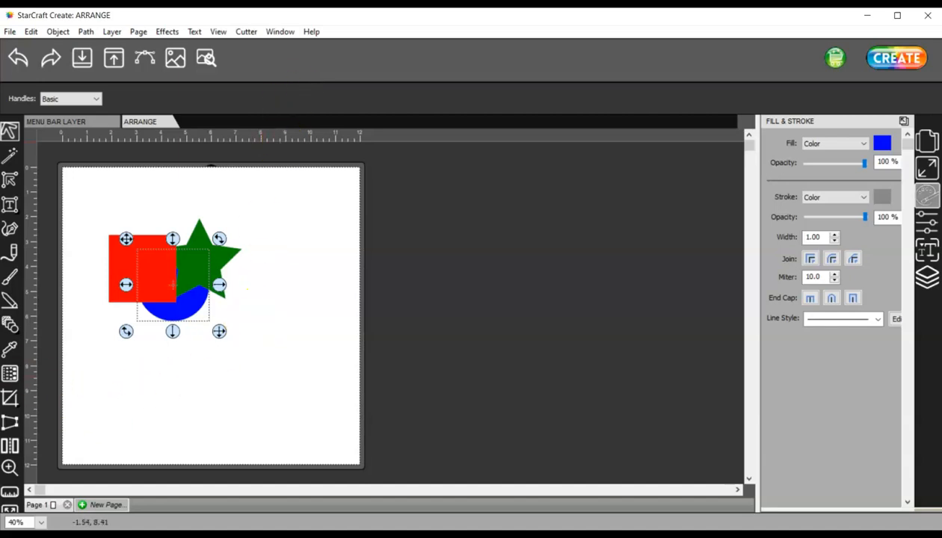
# Draw a blue square overlapping the green star's right points, and move the blue circle right so it overlaps the new square.
pyautogui.click(9, 325)
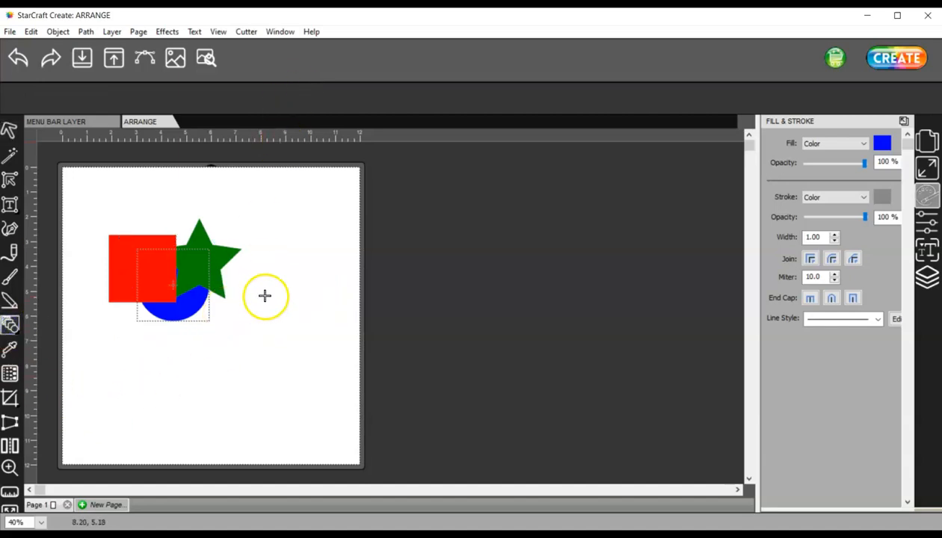
pyautogui.moveTo(294, 295); pyautogui.dragTo(216, 224)
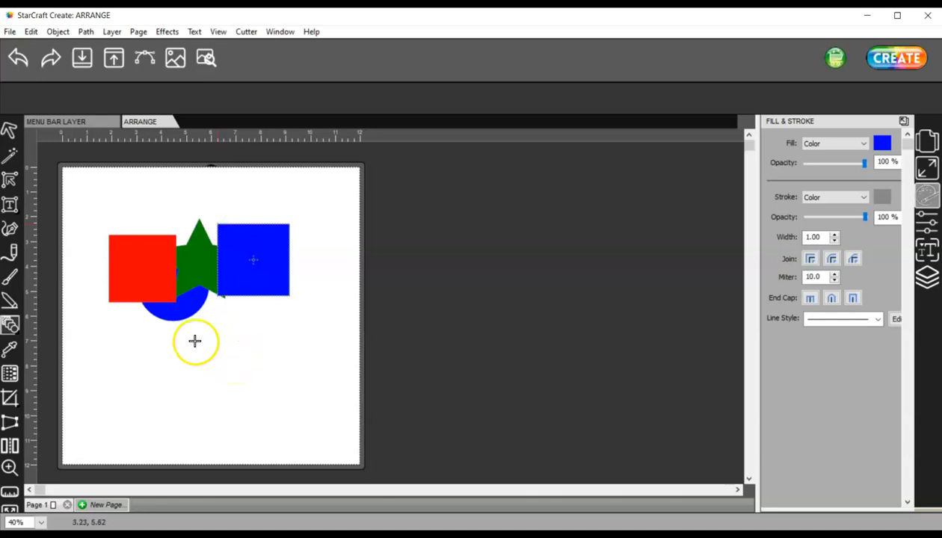
pyautogui.click(10, 130)
pyautogui.moveTo(172, 311); pyautogui.dragTo(193, 310)
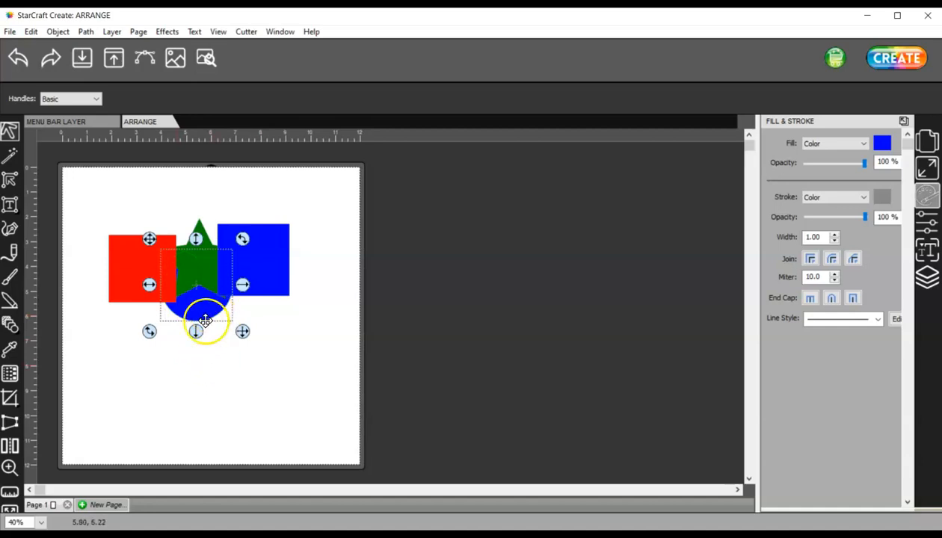
# Bring the blue circle forward one level, above the green star but behind the red and blue squares.
pyautogui.click(57, 33)
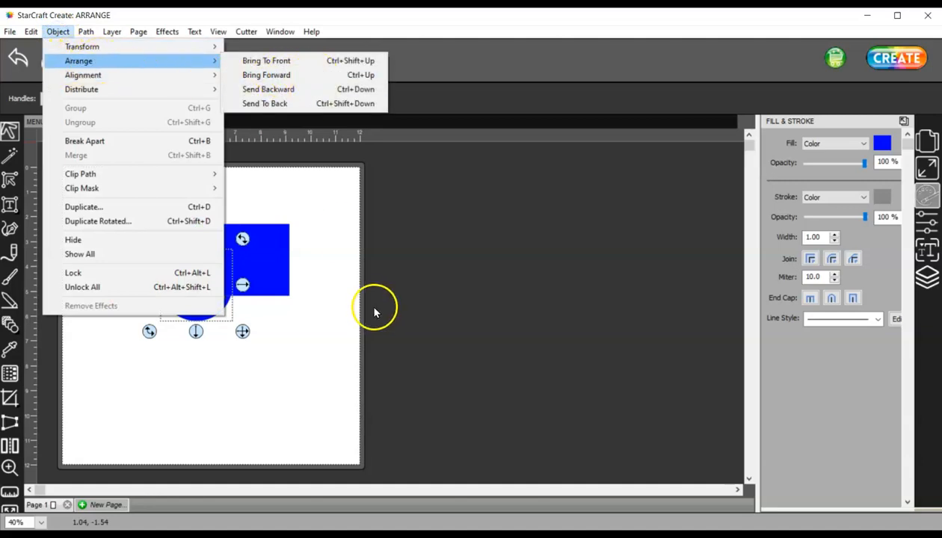
pyautogui.click(320, 350)
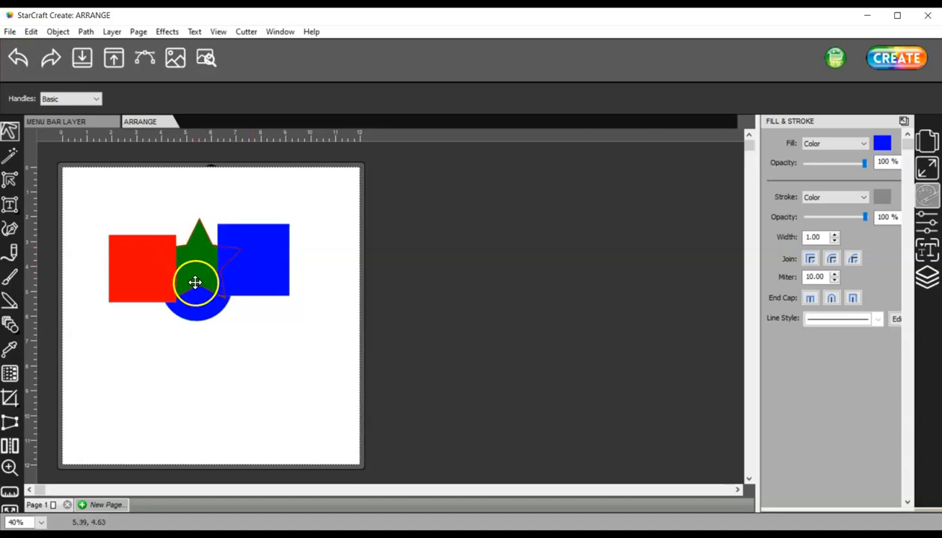
pyautogui.click(202, 314)
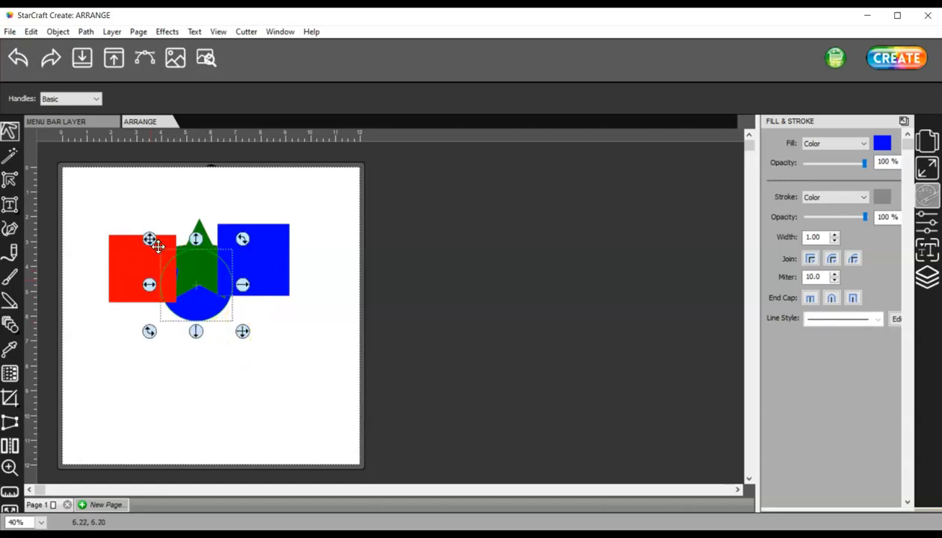
pyautogui.click(58, 31)
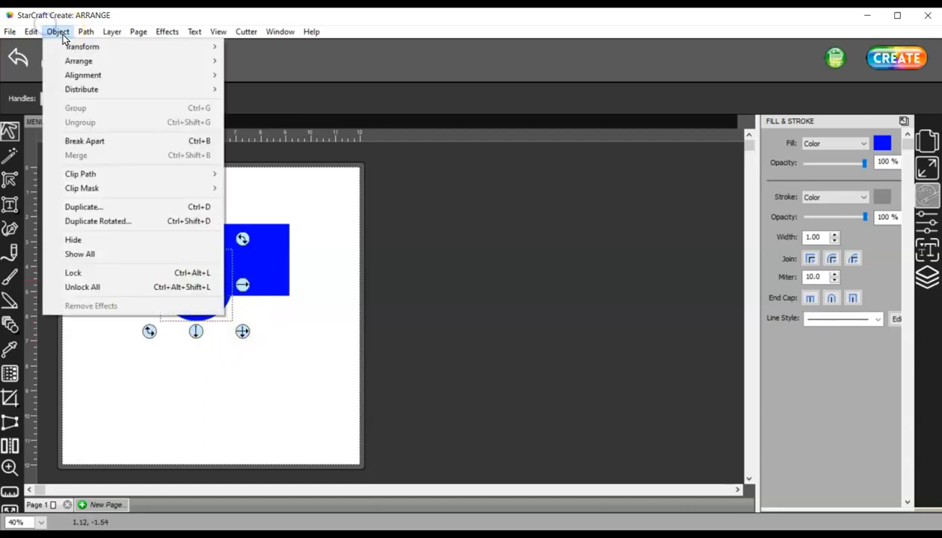
pyautogui.moveTo(75, 61)
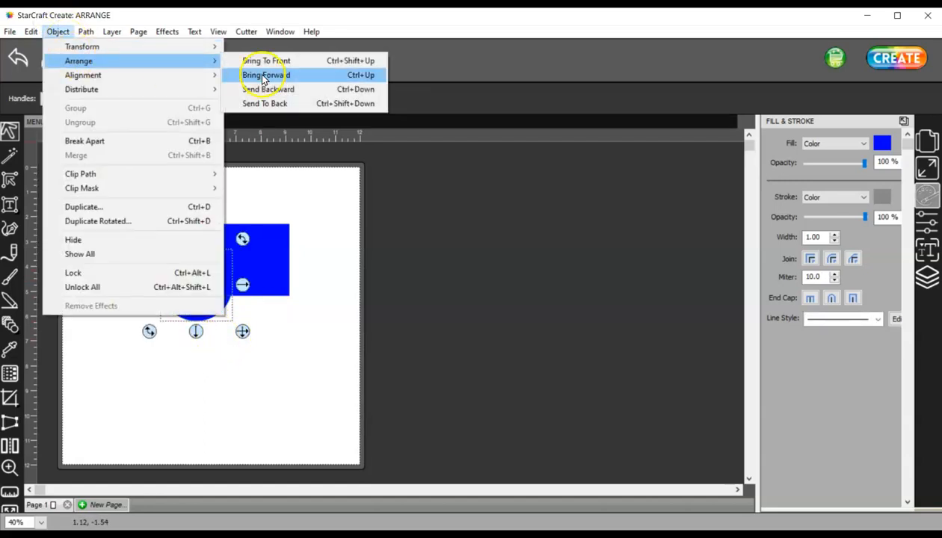
pyautogui.click(263, 76)
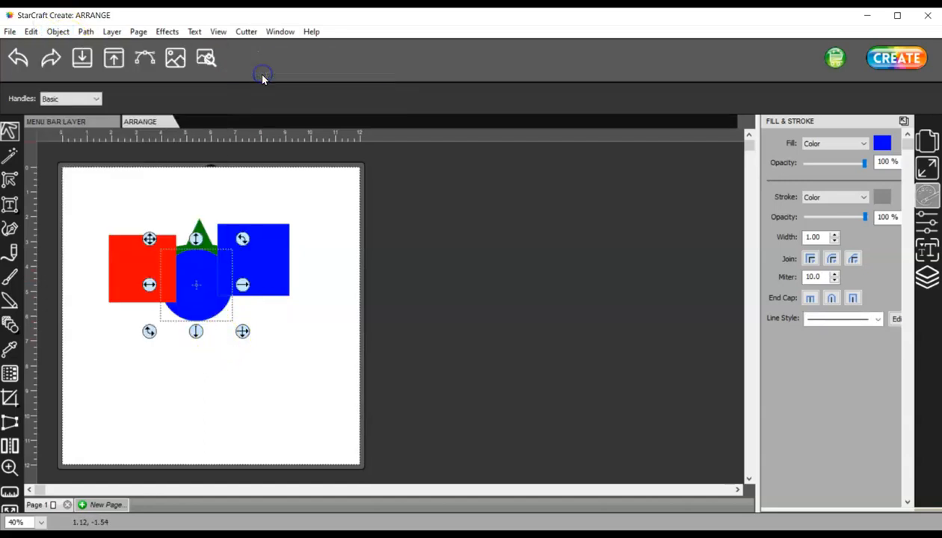
# Change the blue square's fill to pink (FF80FF) and deselect it.
pyautogui.click(262, 274)
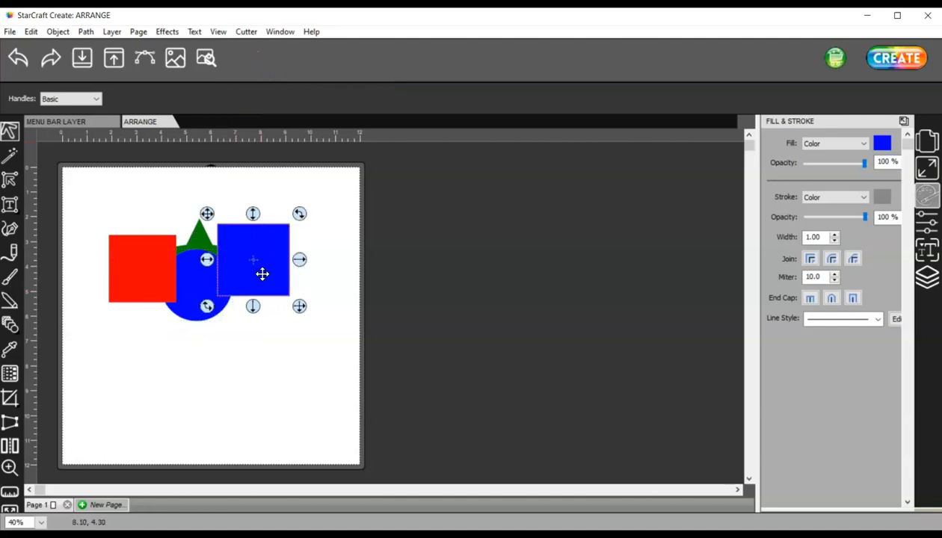
pyautogui.click(883, 143)
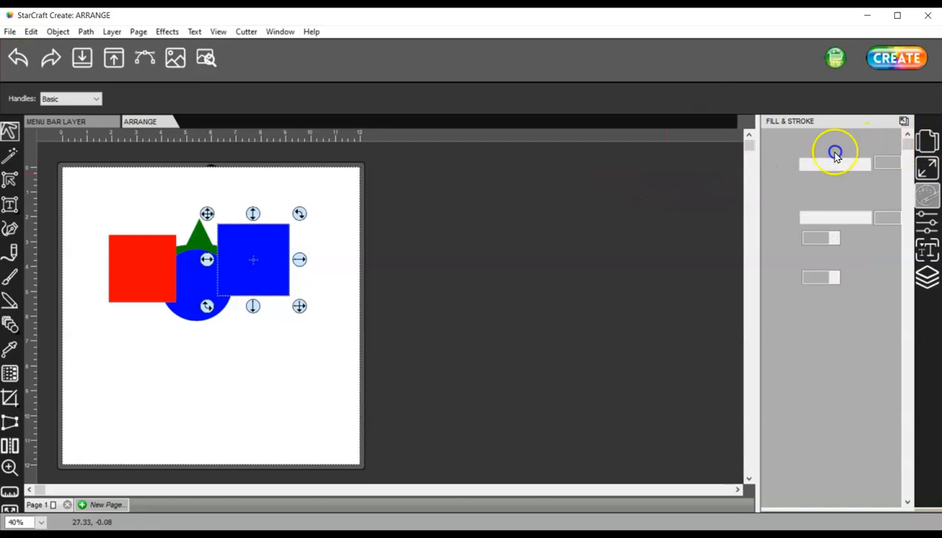
pyautogui.click(344, 205)
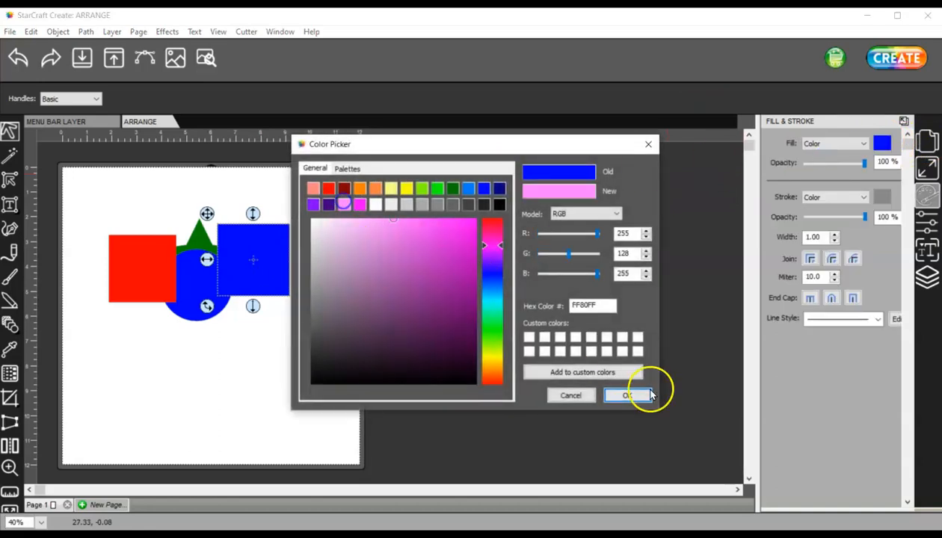
pyautogui.click(634, 396)
pyautogui.click(260, 361)
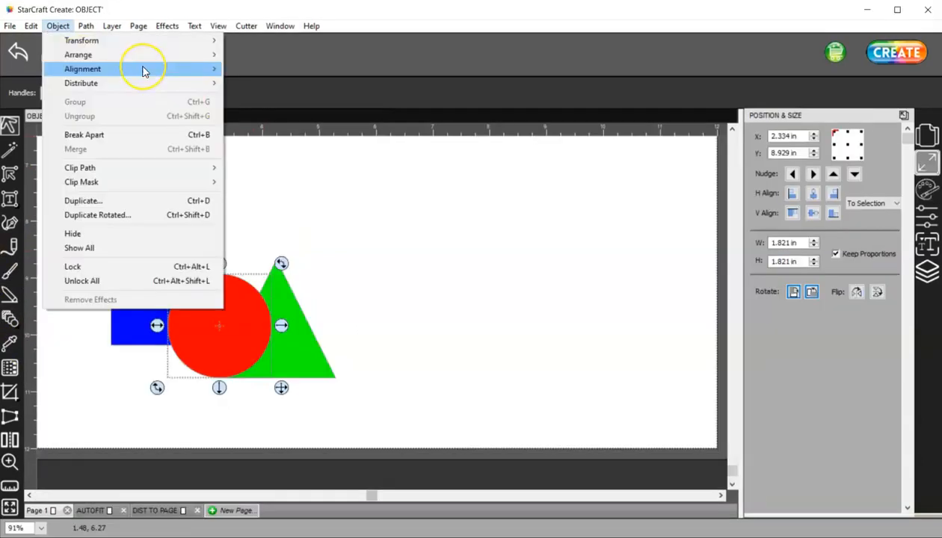
# Review the Alignment commands for the red circle and set the alignment reference to To Page.
pyautogui.moveTo(144, 71)
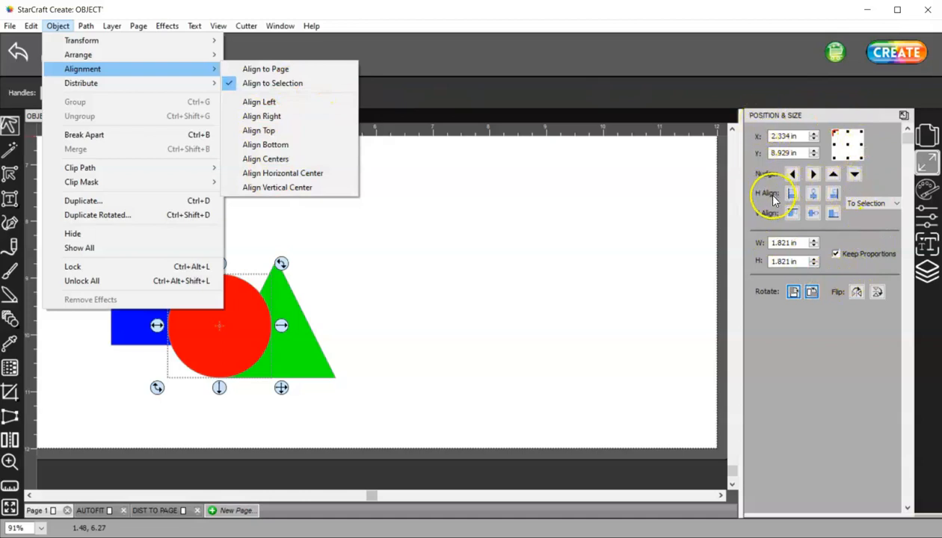
pyautogui.click(680, 165)
pyautogui.click(871, 203)
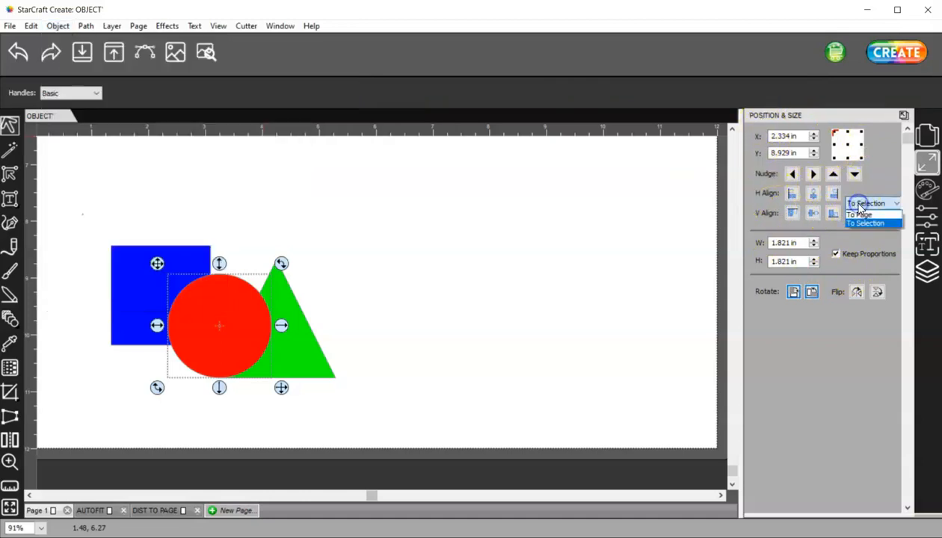
pyautogui.click(859, 216)
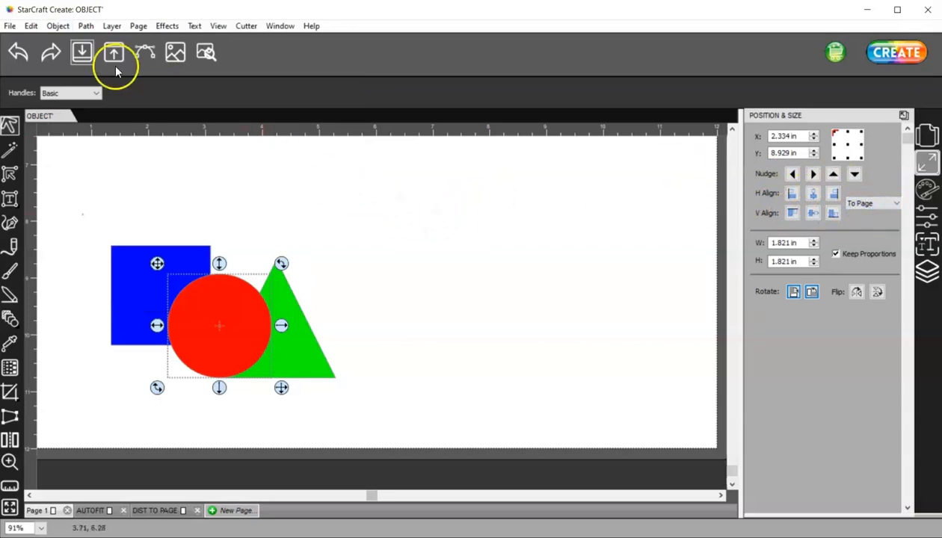
# Set the distribution reference to Distribute to Page for the three selected vertical bars.
pyautogui.click(57, 26)
pyautogui.moveTo(72, 87)
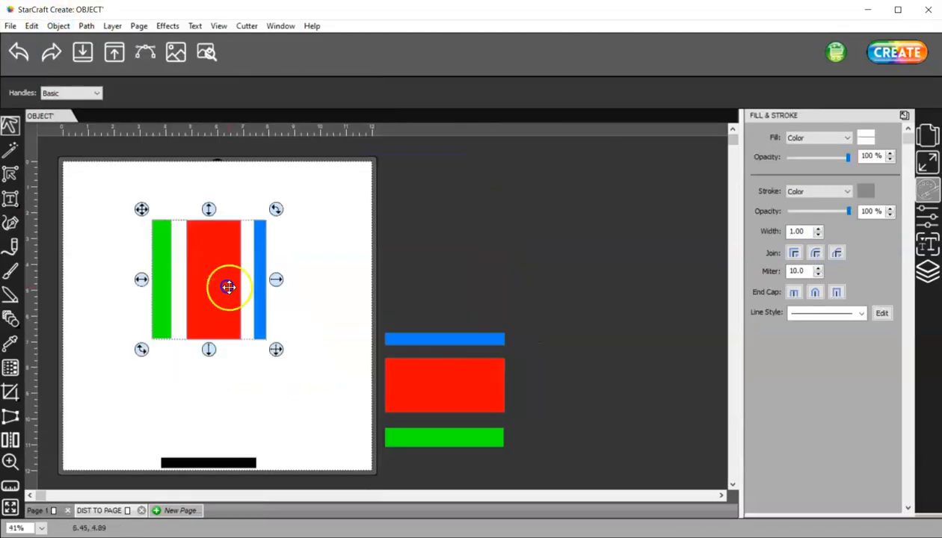
pyautogui.click(54, 26)
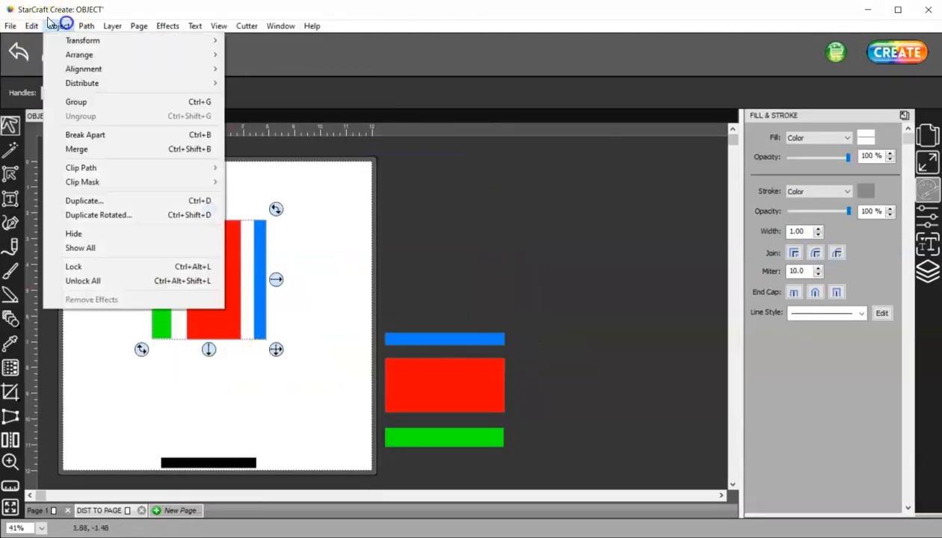
pyautogui.moveTo(80, 87)
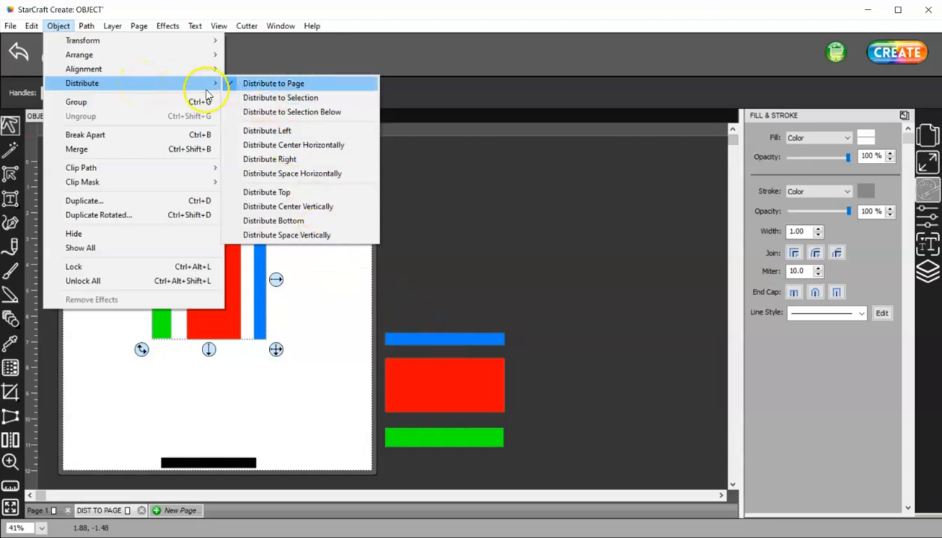
pyautogui.click(323, 84)
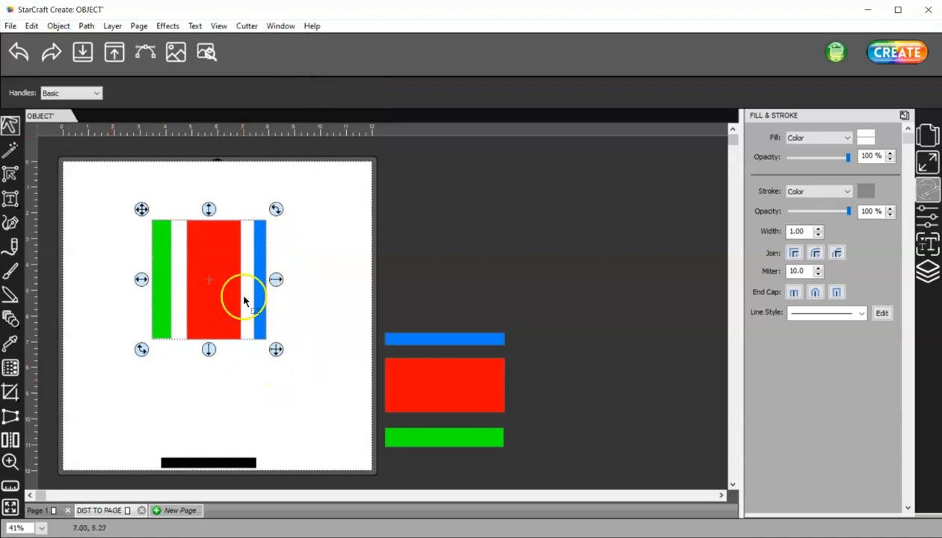
# Select the green, red and blue vertical bars on the page and apply Distribute Left.
pyautogui.moveTo(114, 179); pyautogui.dragTo(314, 369)
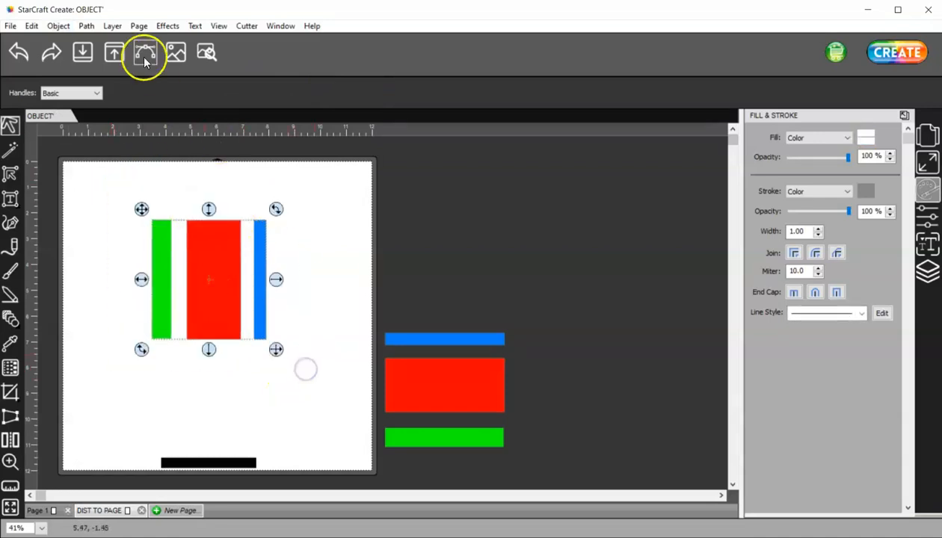
pyautogui.click(60, 26)
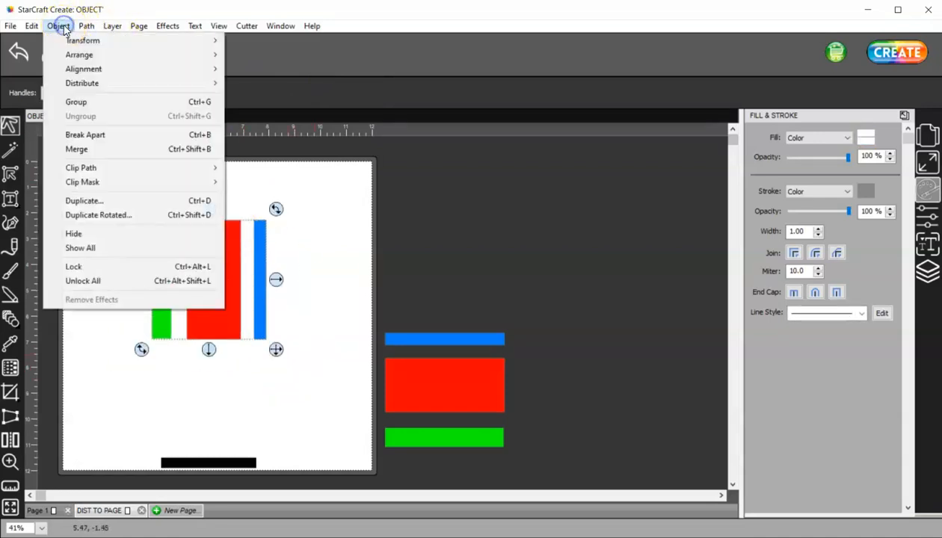
pyautogui.moveTo(115, 88)
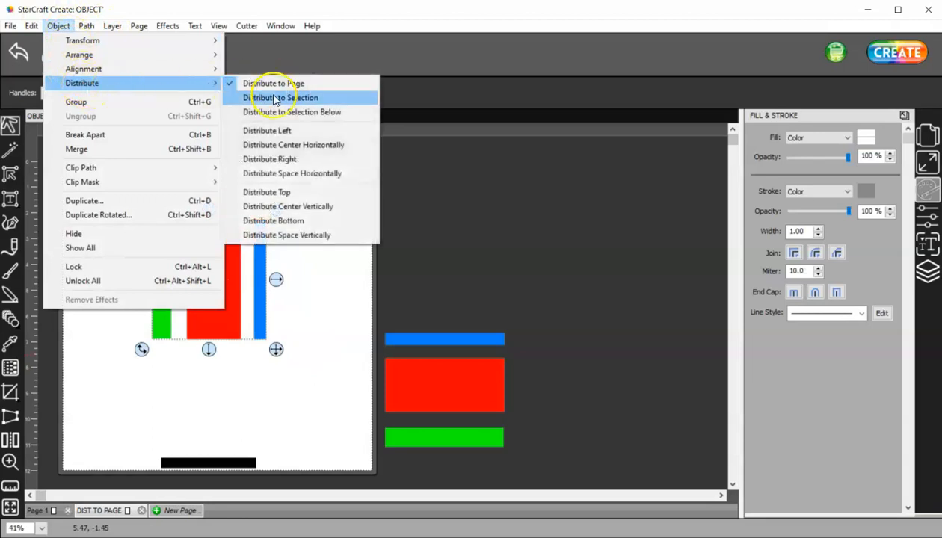
pyautogui.click(336, 132)
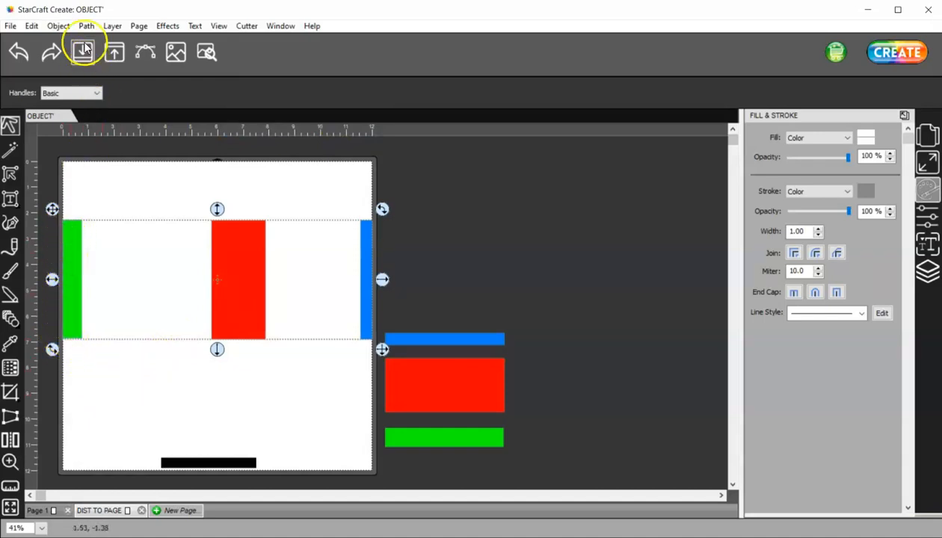
# Check which distribution reference is active for the three bars, and select only the green vertical bar.
pyautogui.click(58, 25)
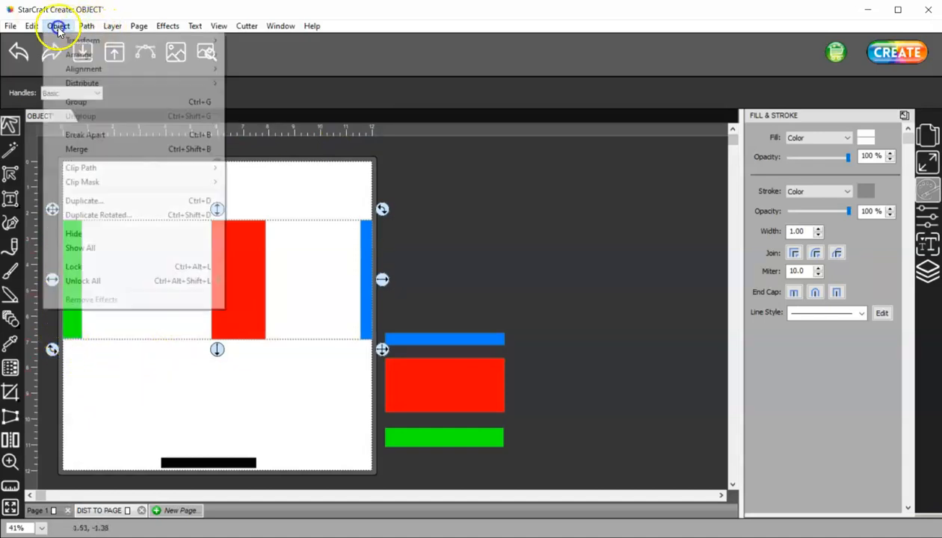
pyautogui.moveTo(90, 84)
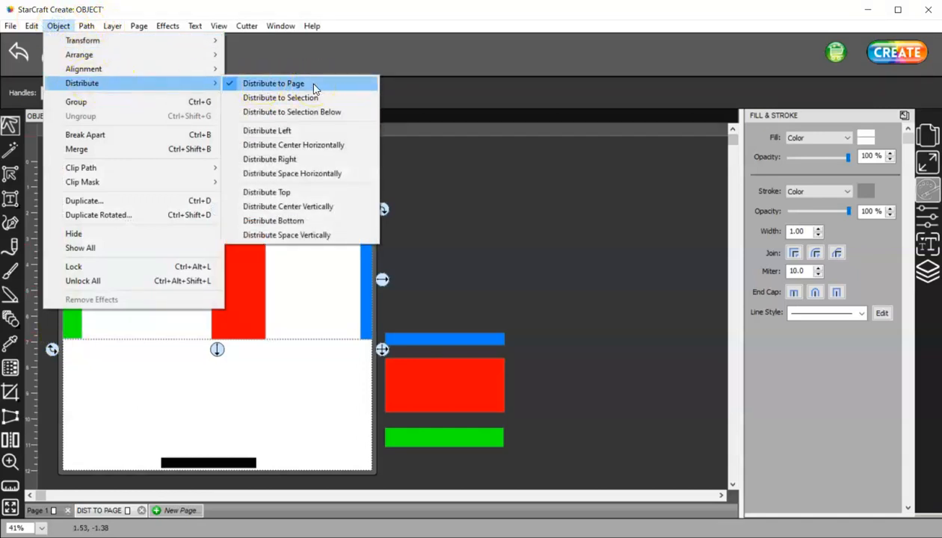
pyautogui.click(410, 199)
pyautogui.click(82, 280)
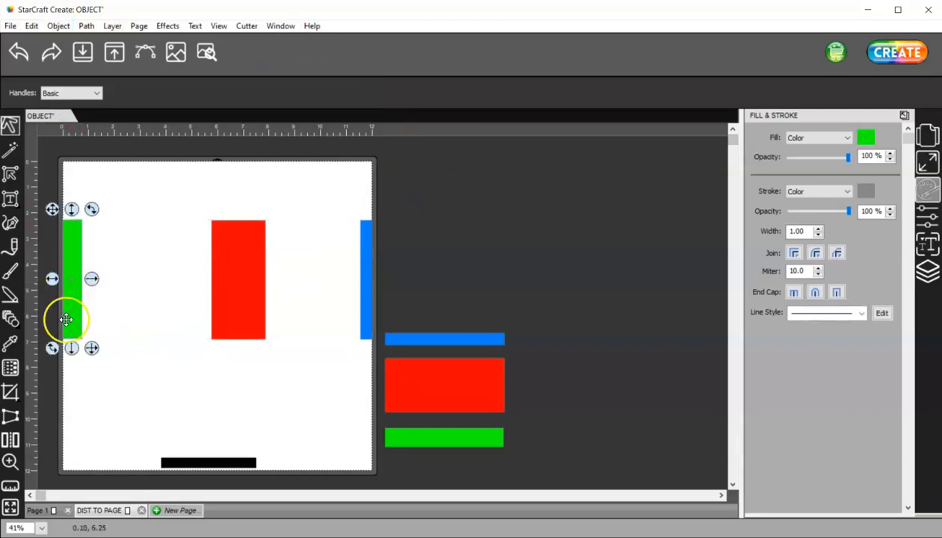
# Stretch the black bar about 5.83 in from the green to the red bar's left edge, and compare it with the red-to-blue spacing.
pyautogui.moveTo(183, 463)
pyautogui.mouseDown()
pyautogui.moveTo(107, 358)
pyautogui.moveTo(85, 352)
pyautogui.mouseUp()
pyautogui.moveTo(167, 345); pyautogui.dragTo(225, 349)
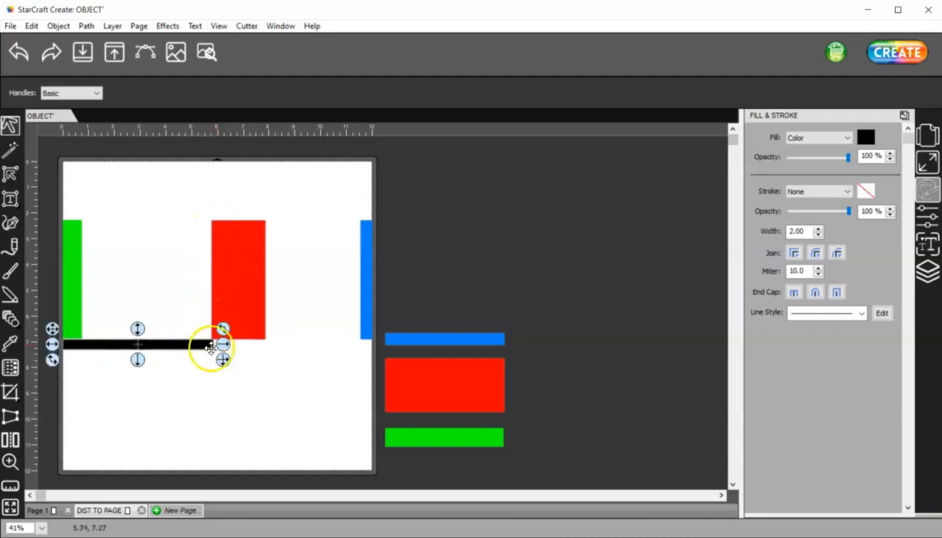
pyautogui.moveTo(103, 348); pyautogui.dragTo(246, 348)
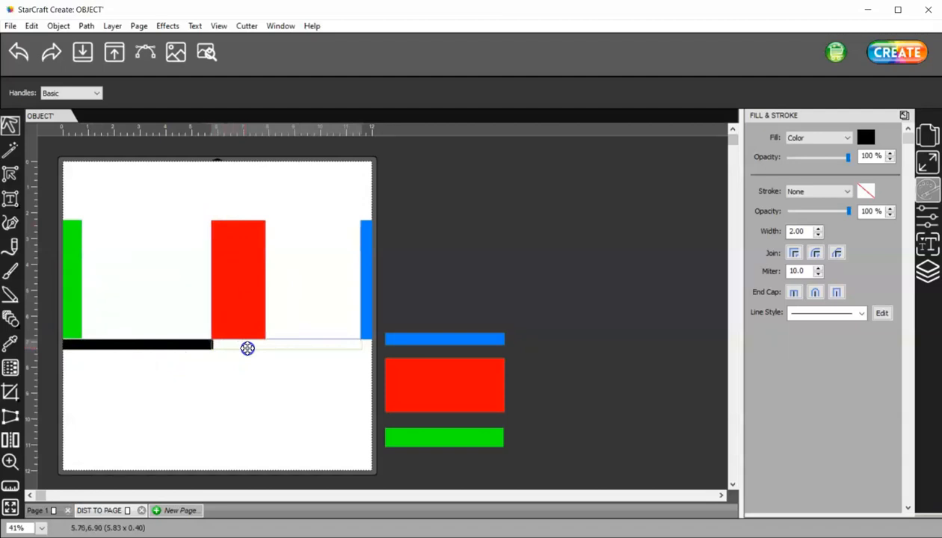
pyautogui.moveTo(248, 348); pyautogui.dragTo(245, 349)
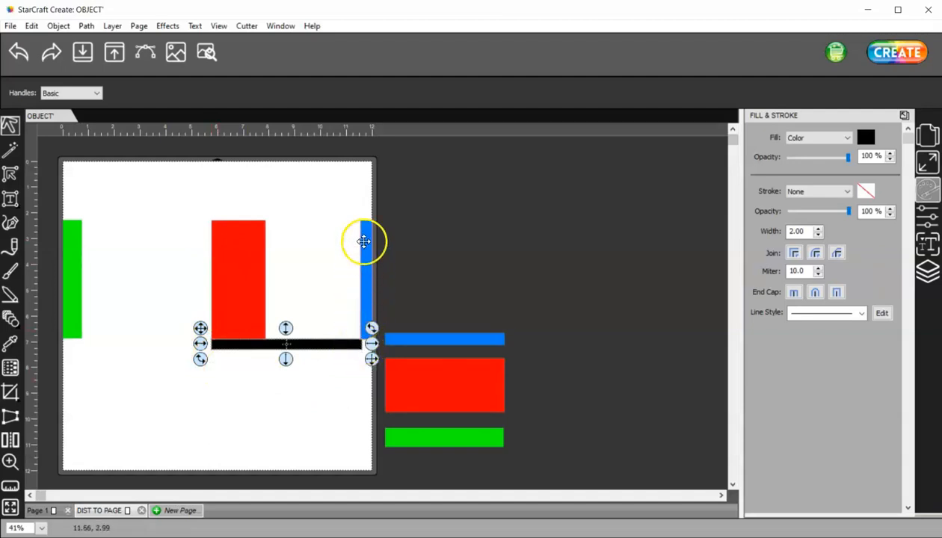
pyautogui.moveTo(345, 344); pyautogui.dragTo(314, 441)
# Undo the black bar's moves and stretch and the Distribute Left operation.
pyautogui.click(18, 53)
pyautogui.click(19, 53)
pyautogui.click(19, 53)
pyautogui.click(18, 52)
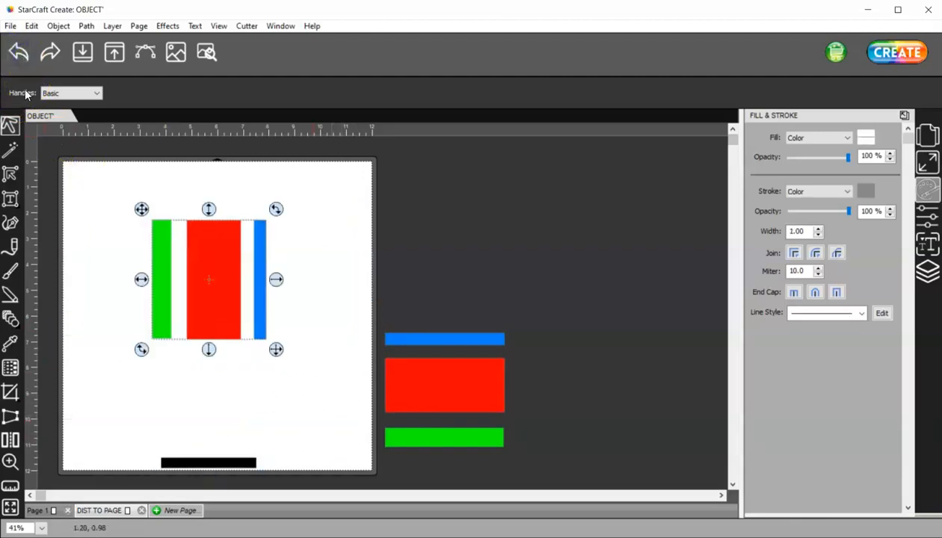
# Select the three vertical bars on the page and apply Distribute Center Horizontally.
pyautogui.moveTo(104, 178); pyautogui.dragTo(333, 390)
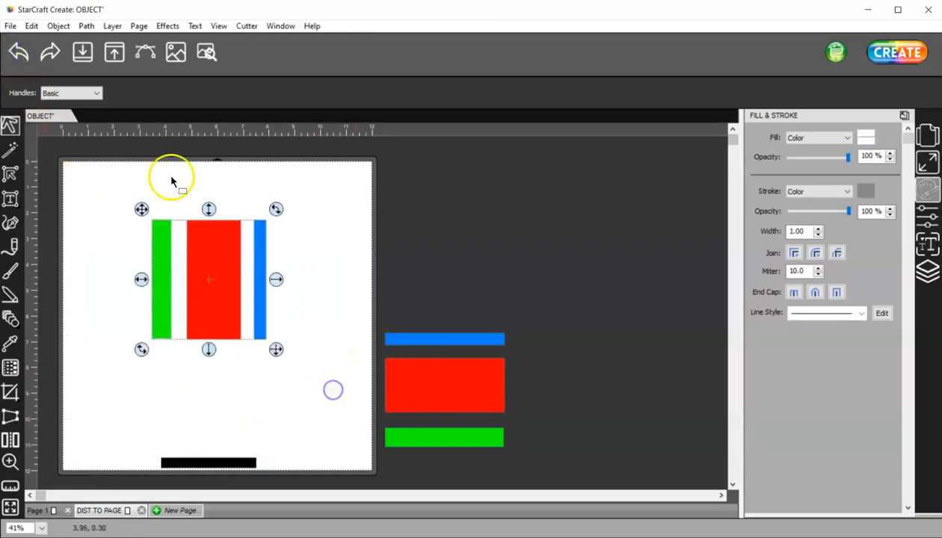
pyautogui.click(60, 26)
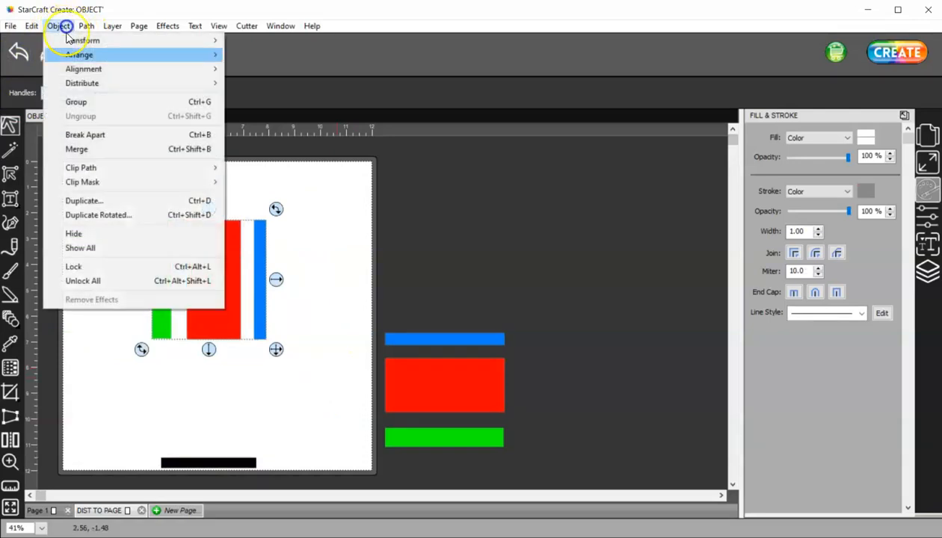
pyautogui.moveTo(83, 83)
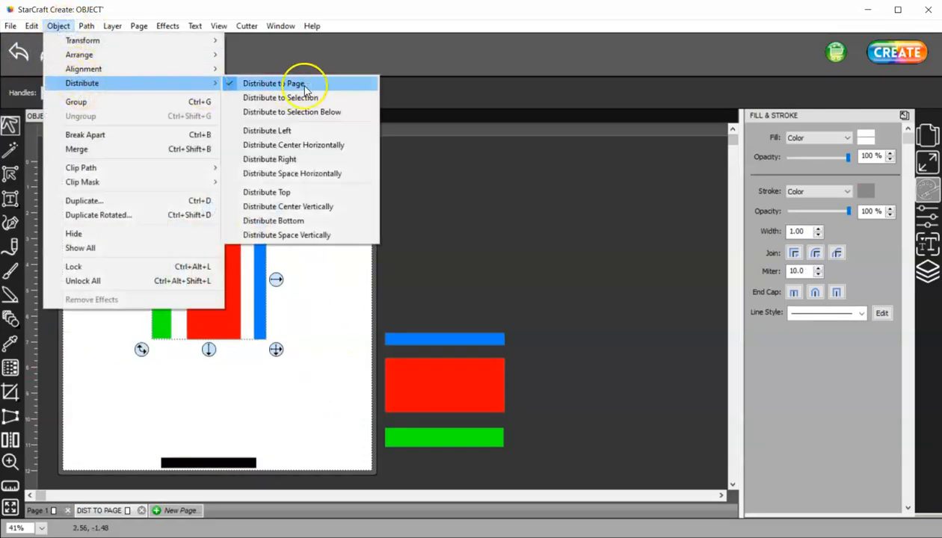
pyautogui.click(346, 149)
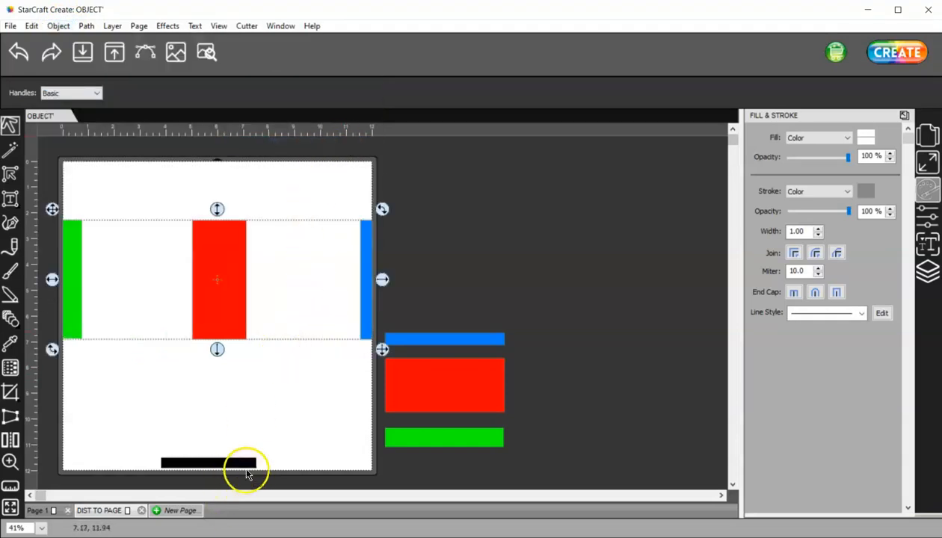
# Stretch the black bar about 5.89 in between the green and red bars' centers, and compare it with the red-to-blue center spacing.
pyautogui.moveTo(247, 466); pyautogui.dragTo(189, 347)
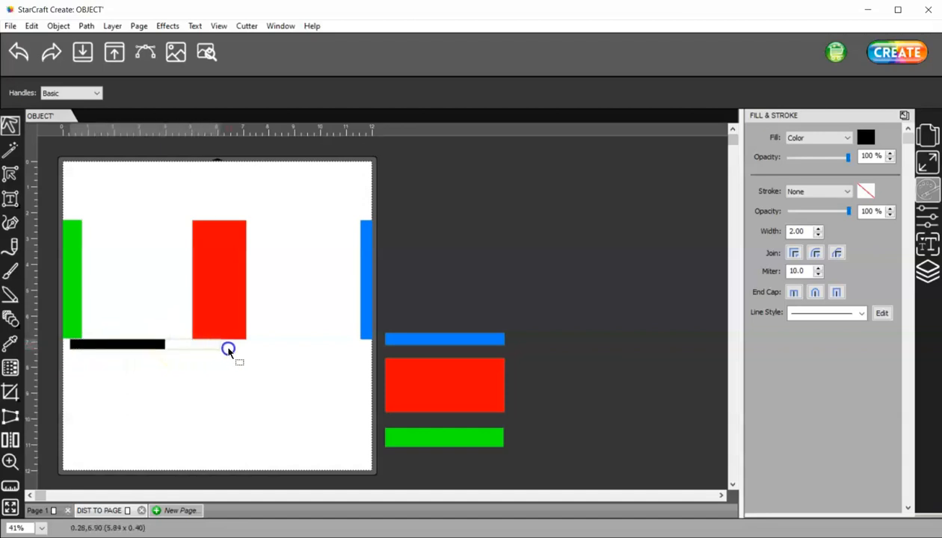
pyautogui.moveTo(228, 350); pyautogui.dragTo(230, 352)
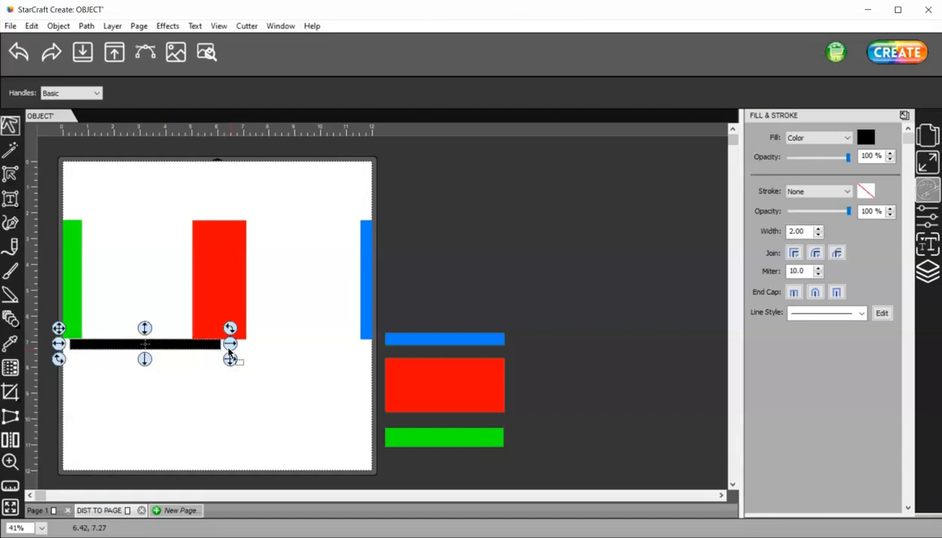
pyautogui.moveTo(172, 347); pyautogui.dragTo(317, 345)
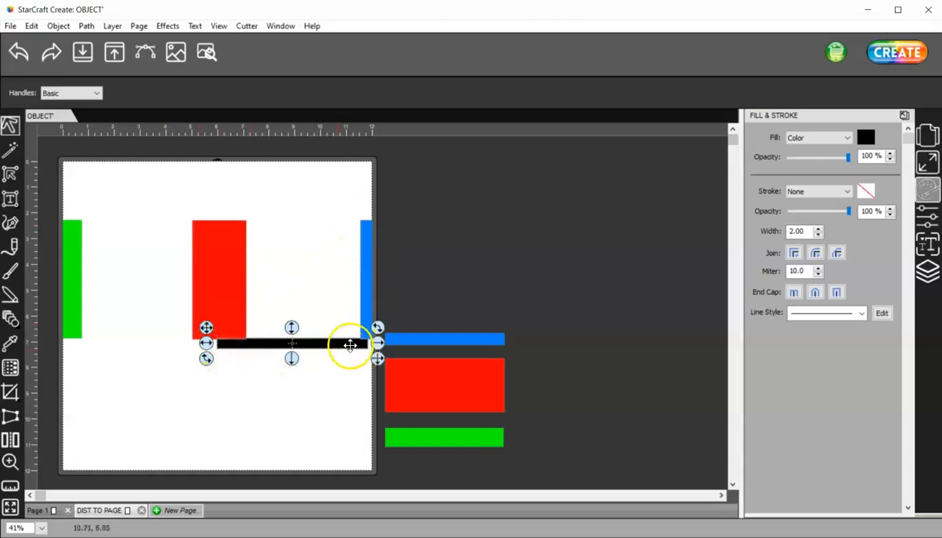
pyautogui.moveTo(339, 343); pyautogui.dragTo(190, 338)
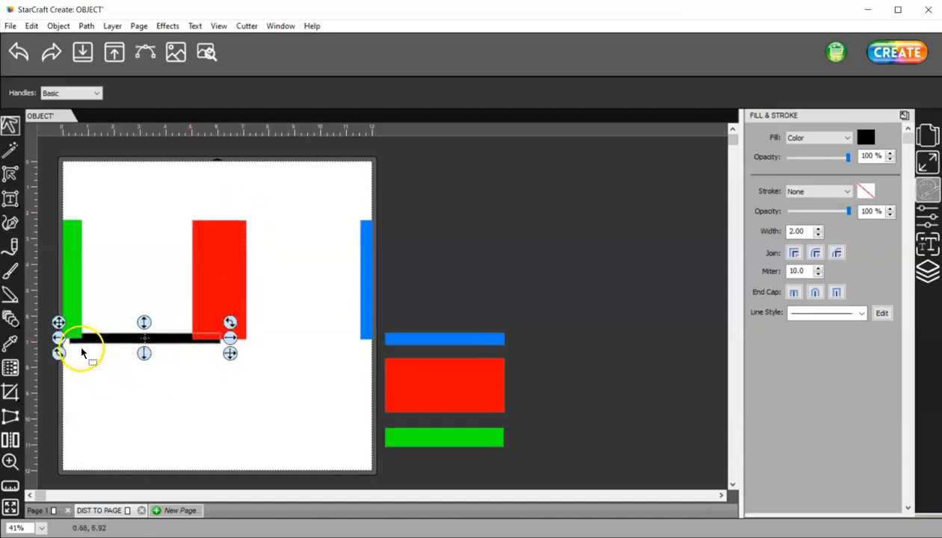
pyautogui.moveTo(106, 337); pyautogui.dragTo(122, 385)
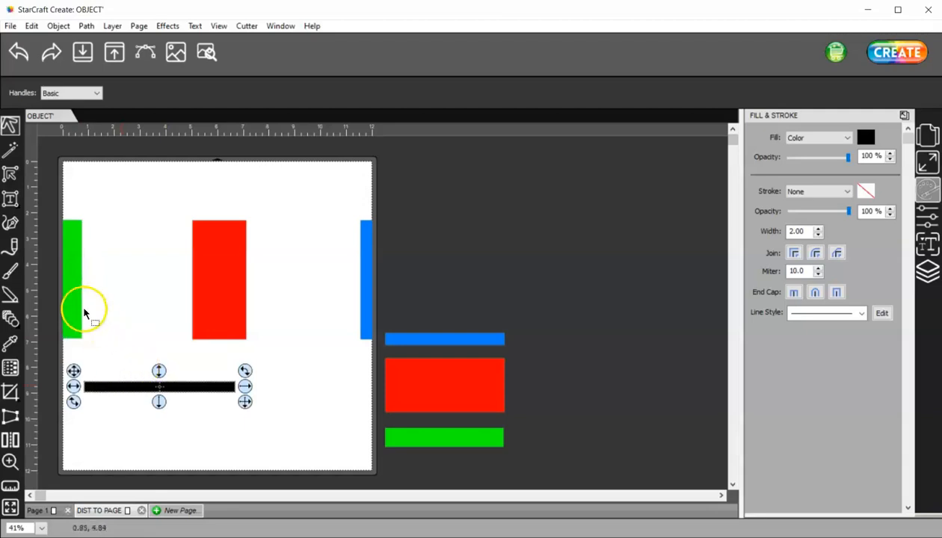
# Undo the black bar's changes and the Distribute Center Horizontally operation.
pyautogui.click(23, 53)
pyautogui.click(23, 52)
pyautogui.click(23, 52)
pyautogui.click(22, 52)
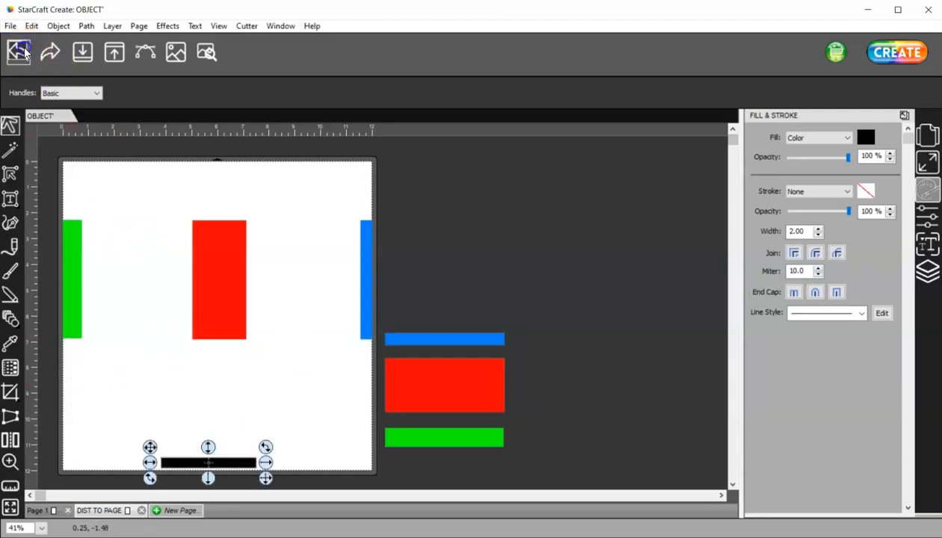
pyautogui.click(22, 52)
# Select the black bar at the page's lower edge and bring it to the front.
pyautogui.moveTo(106, 178)
pyautogui.mouseDown()
pyautogui.moveTo(317, 373)
pyautogui.moveTo(140, 221)
pyautogui.mouseUp()
pyautogui.moveTo(144, 421); pyautogui.dragTo(303, 513)
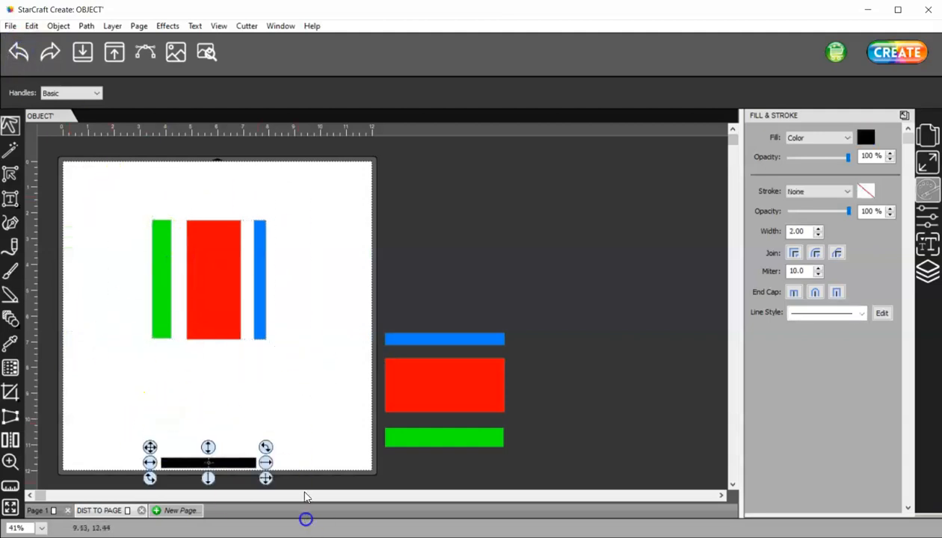
pyautogui.click(67, 28)
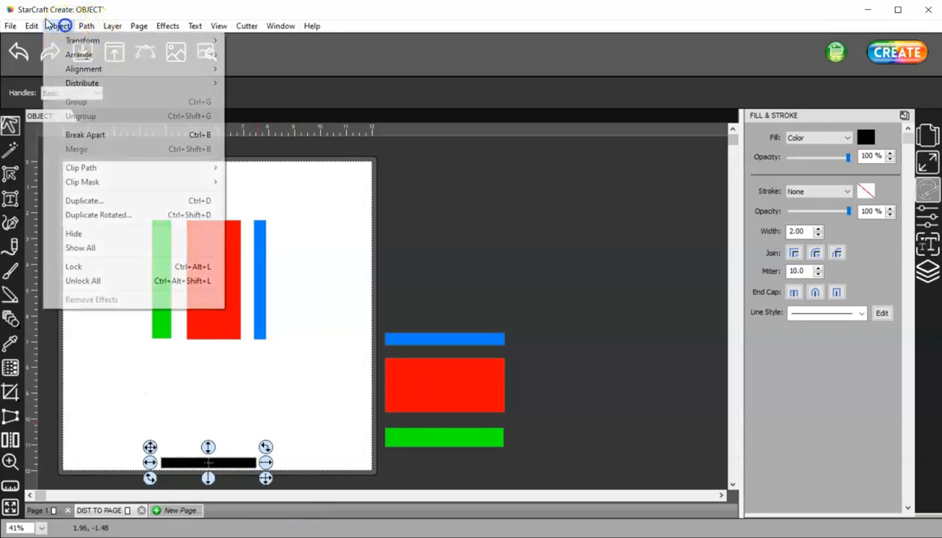
pyautogui.moveTo(94, 54)
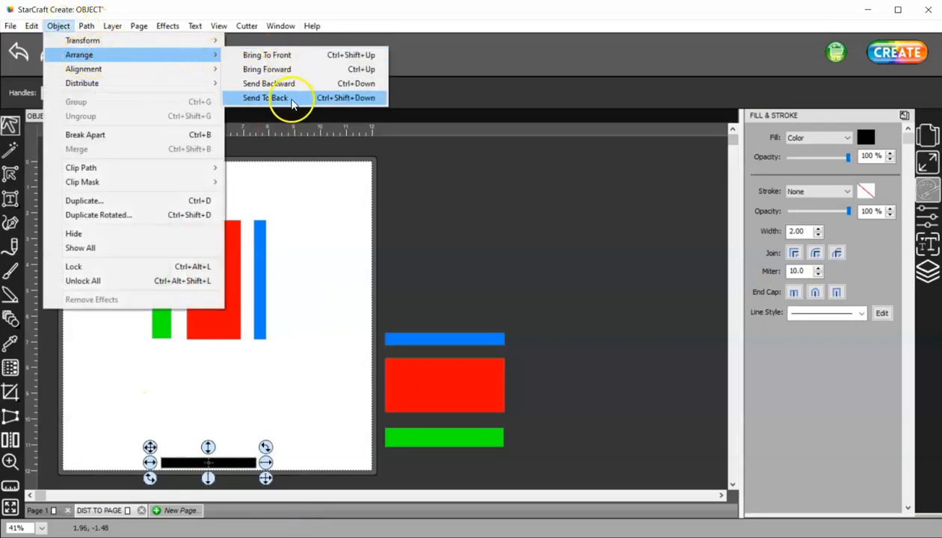
pyautogui.click(291, 58)
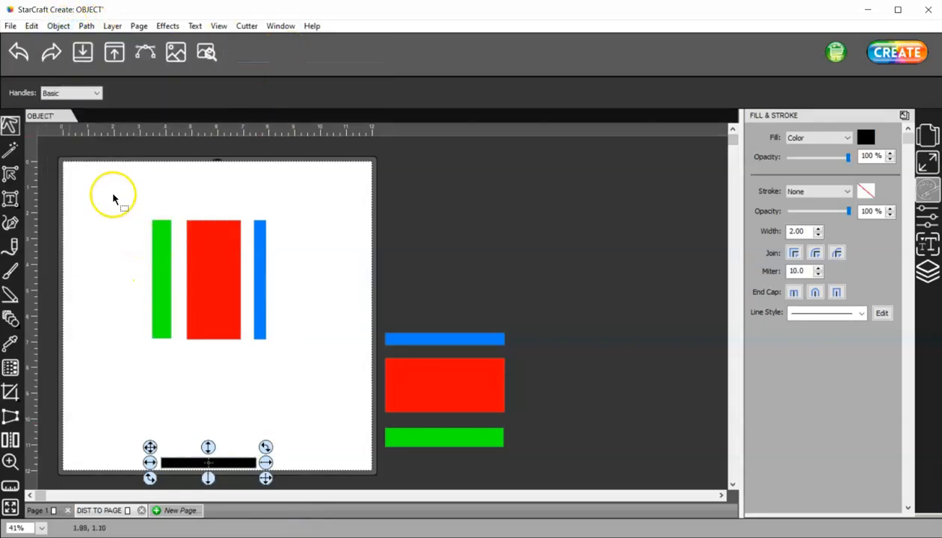
# Select the green, red and blue vertical bars on the page and apply Distribute Right.
pyautogui.moveTo(101, 189); pyautogui.dragTo(323, 383)
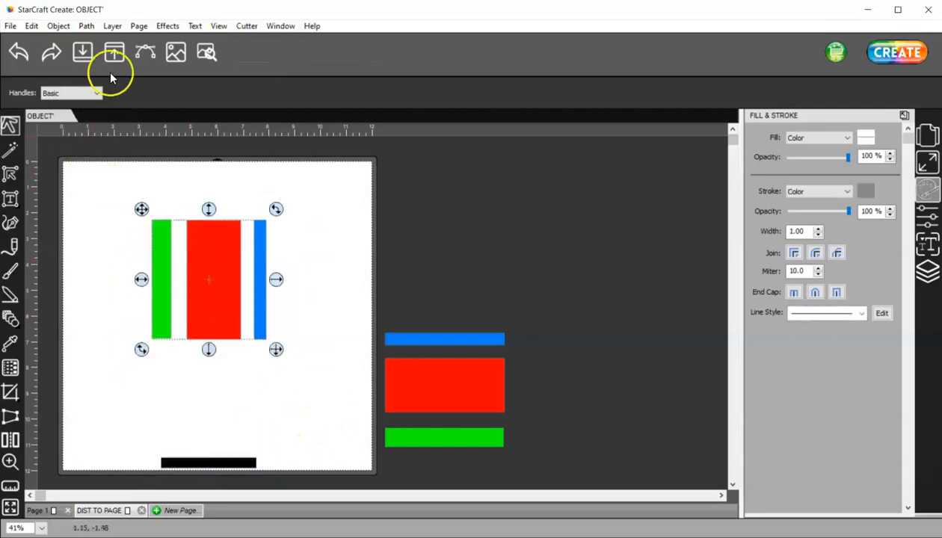
pyautogui.click(66, 27)
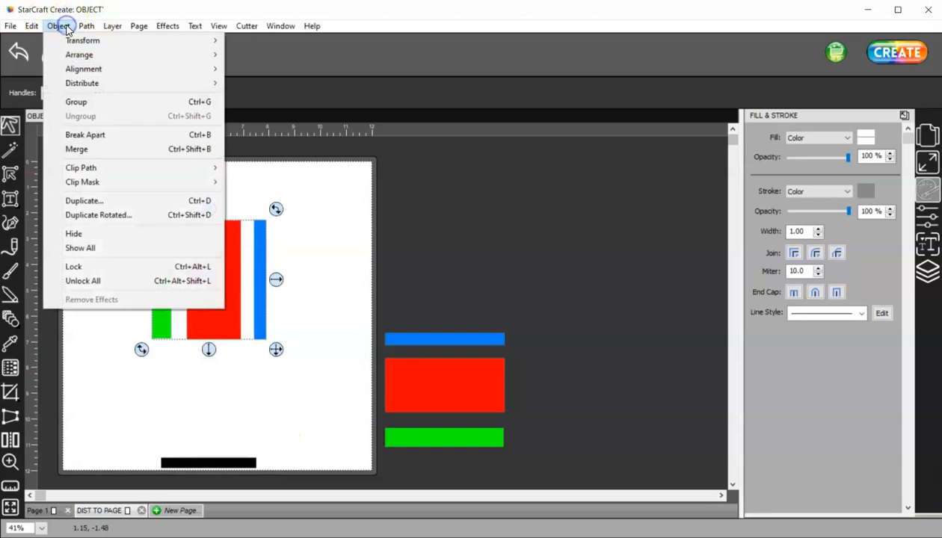
pyautogui.moveTo(71, 83)
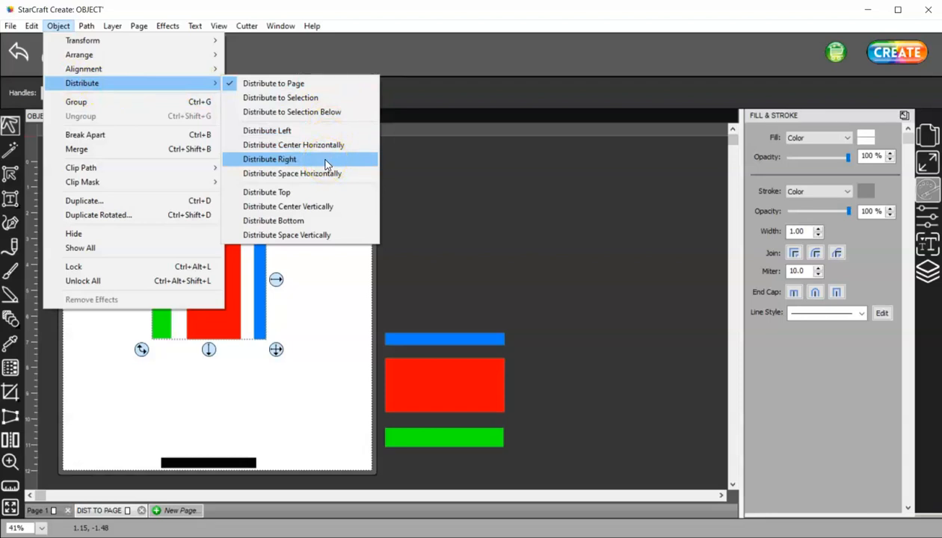
pyautogui.click(313, 133)
pyautogui.click(318, 161)
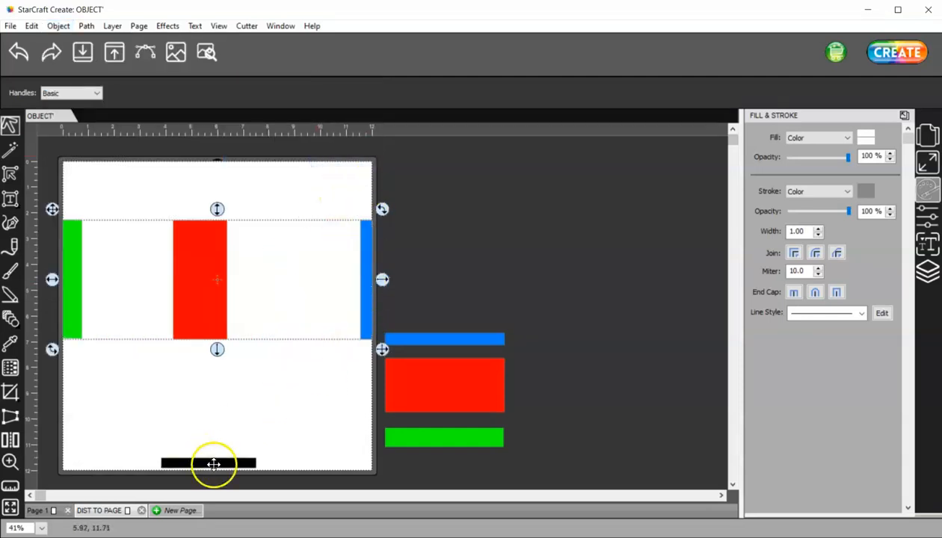
# Move the black bar below the red and blue bars and stretch it to span the distance between their right edges.
pyautogui.moveTo(229, 465)
pyautogui.mouseDown()
pyautogui.moveTo(279, 446)
pyautogui.moveTo(349, 368)
pyautogui.moveTo(349, 344)
pyautogui.mouseUp()
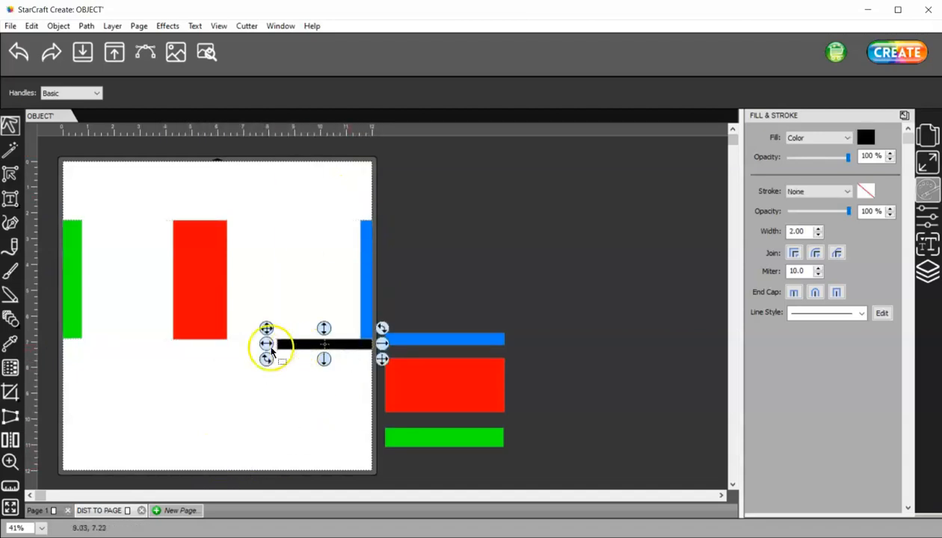
pyautogui.moveTo(268, 348); pyautogui.dragTo(217, 344)
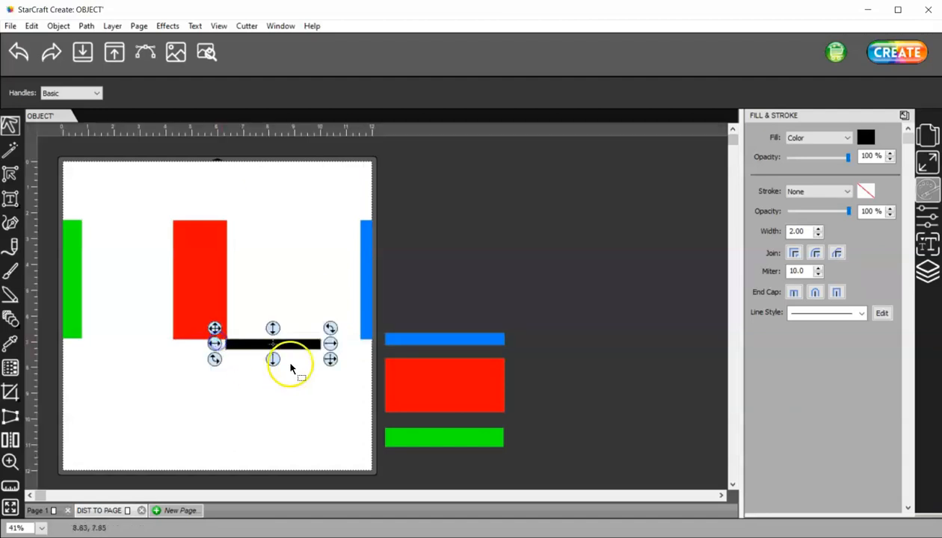
pyautogui.moveTo(330, 344); pyautogui.dragTo(385, 350)
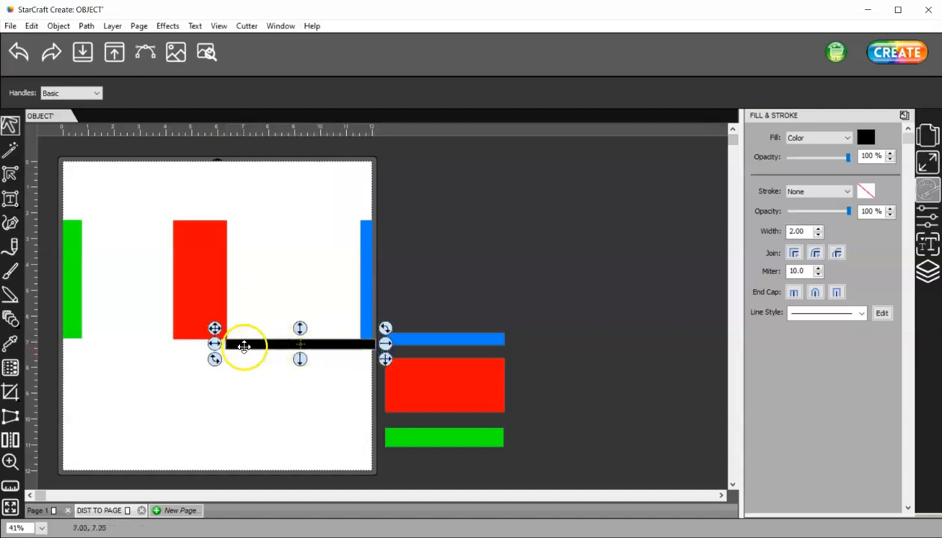
pyautogui.moveTo(230, 345)
pyautogui.mouseDown()
pyautogui.moveTo(235, 355)
pyautogui.moveTo(236, 343)
pyautogui.moveTo(224, 343)
pyautogui.mouseUp()
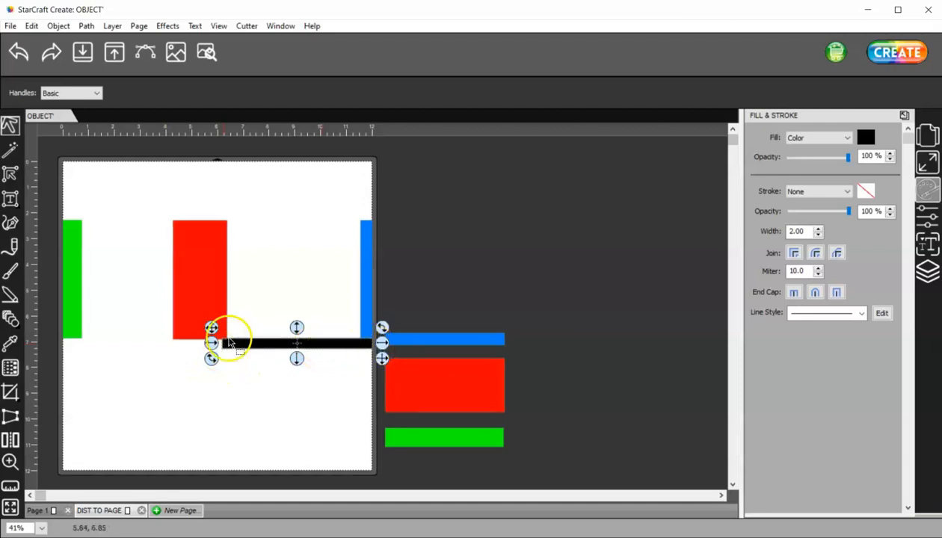
pyautogui.moveTo(212, 343); pyautogui.dragTo(216, 346)
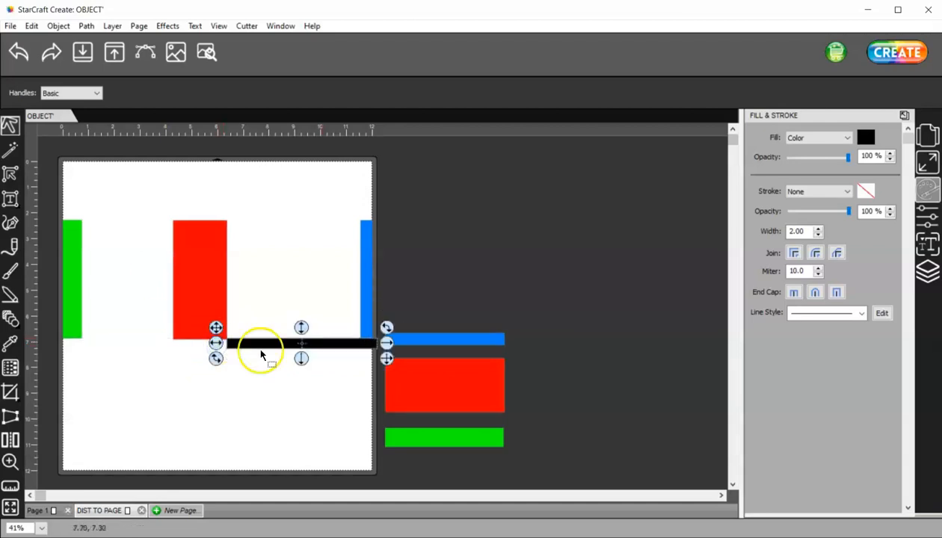
pyautogui.moveTo(306, 346)
pyautogui.mouseDown()
pyautogui.moveTo(328, 342)
pyautogui.moveTo(317, 345)
pyautogui.mouseUp()
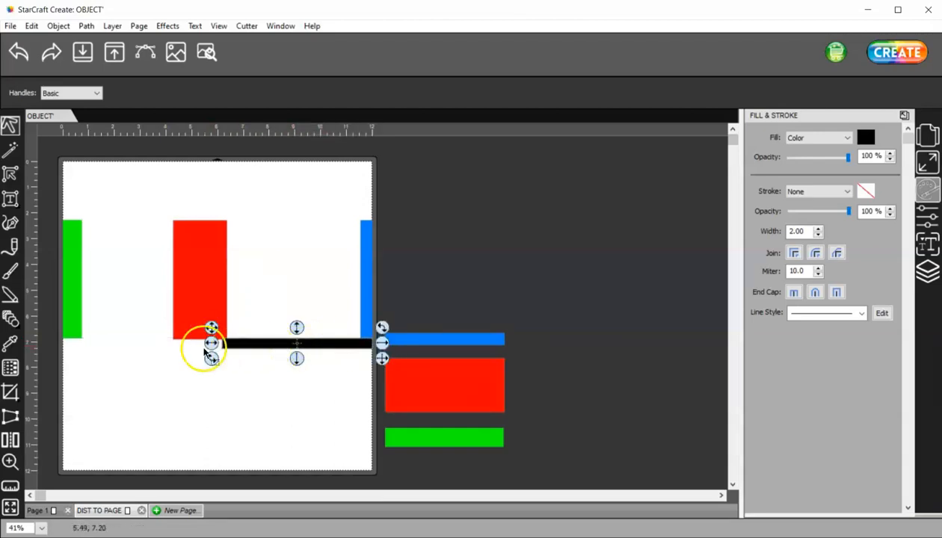
pyautogui.moveTo(212, 346); pyautogui.dragTo(216, 347)
# Compare the black bar with the distance between the green and red bars' right edges, adjusting its length, and move it clear below the bars.
pyautogui.moveTo(264, 347); pyautogui.dragTo(118, 348)
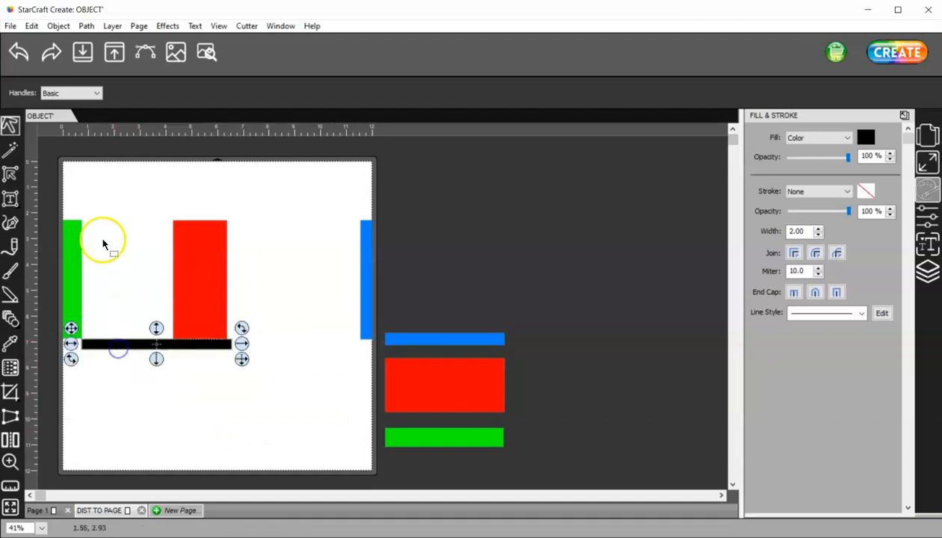
pyautogui.moveTo(242, 346); pyautogui.dragTo(238, 344)
pyautogui.moveTo(132, 344); pyautogui.dragTo(273, 342)
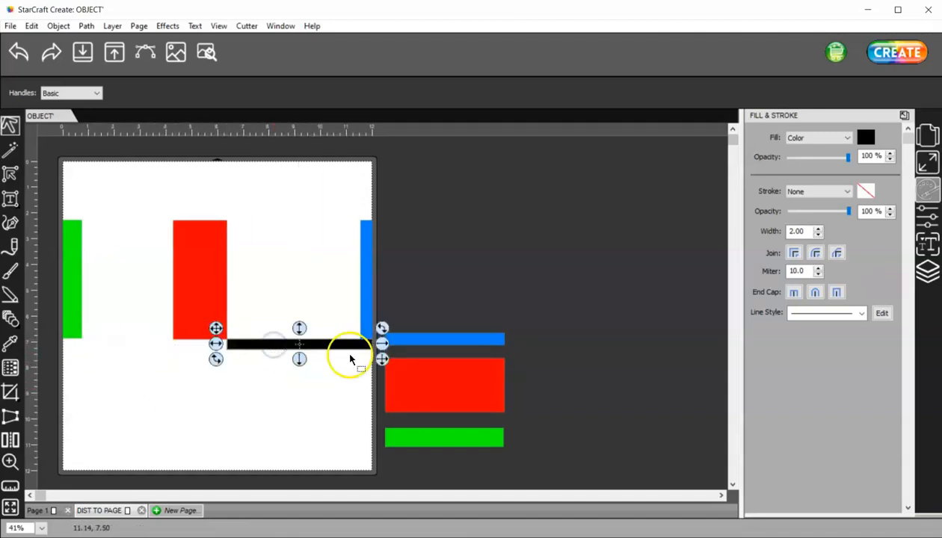
pyautogui.moveTo(347, 341); pyautogui.dragTo(283, 401)
pyautogui.click(204, 327)
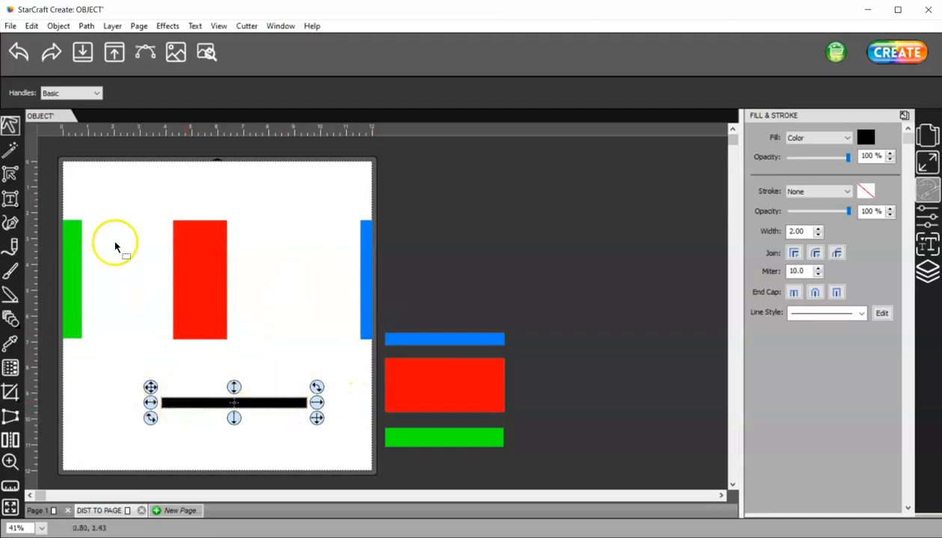
# Undo the black bar's moves and resizes and the Distribute Right operation.
pyautogui.click(20, 51)
pyautogui.click(21, 51)
pyautogui.click(23, 53)
pyautogui.click(23, 53)
pyautogui.click(22, 52)
pyautogui.click(22, 52)
pyautogui.click(22, 53)
pyautogui.click(23, 52)
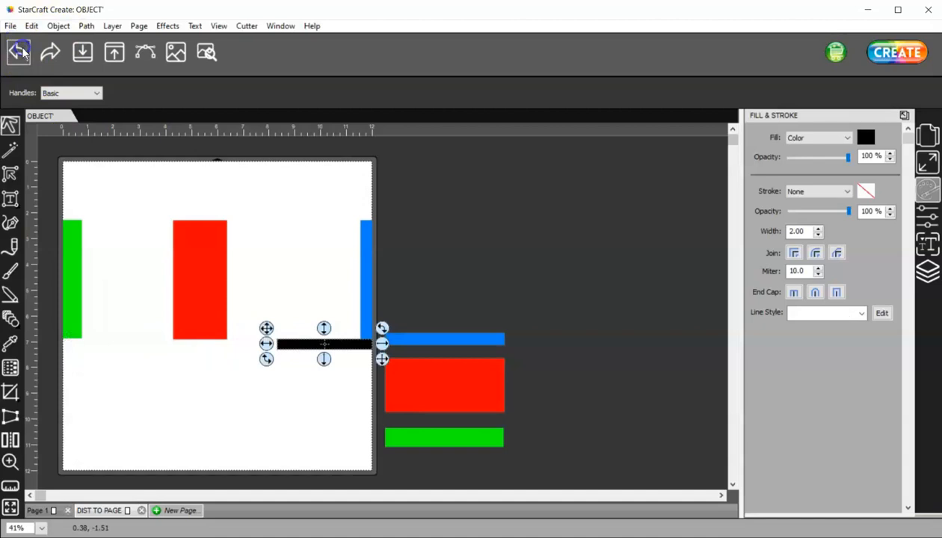
pyautogui.click(22, 52)
pyautogui.click(22, 52)
# Select the green, red and blue vertical bars on the page and apply Distribute Space Horizontally.
pyautogui.moveTo(102, 189); pyautogui.dragTo(261, 306)
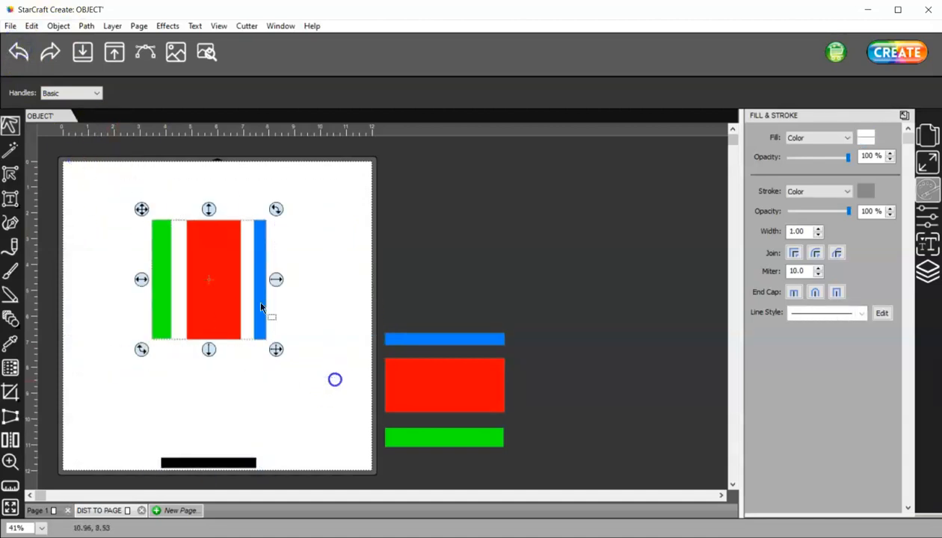
pyautogui.click(58, 25)
pyautogui.click(86, 83)
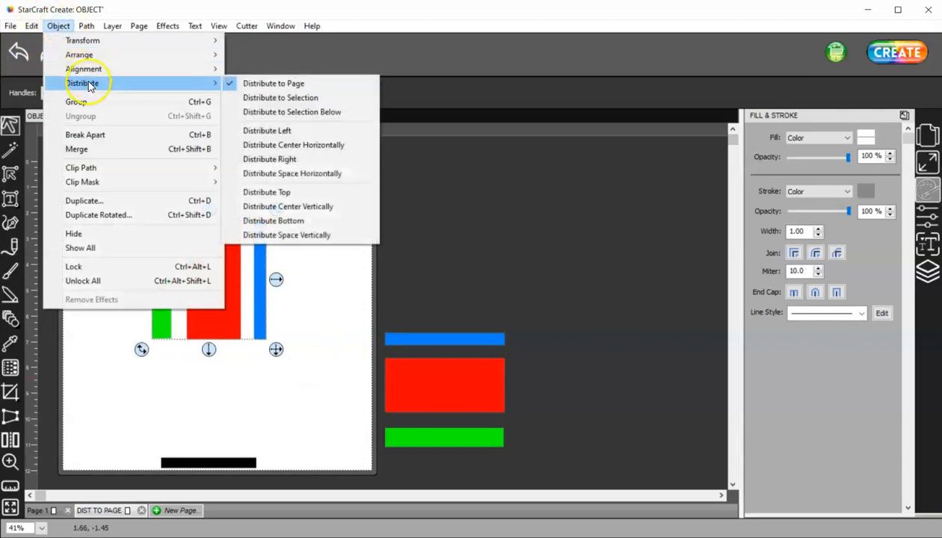
pyautogui.click(345, 176)
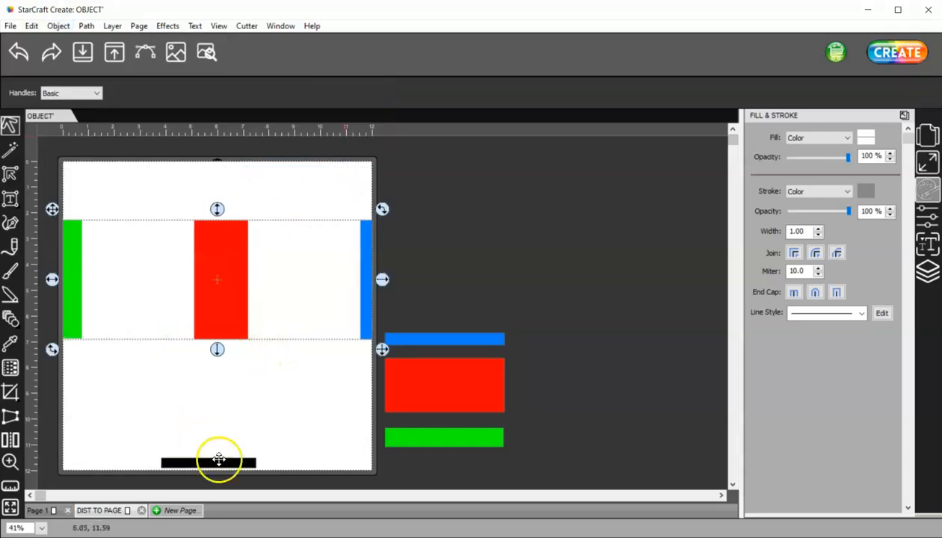
# Stretch the black bar to about 4.37 in to match the gaps between the vertical bars, and review the Distribute options.
pyautogui.moveTo(218, 461); pyautogui.dragTo(265, 393)
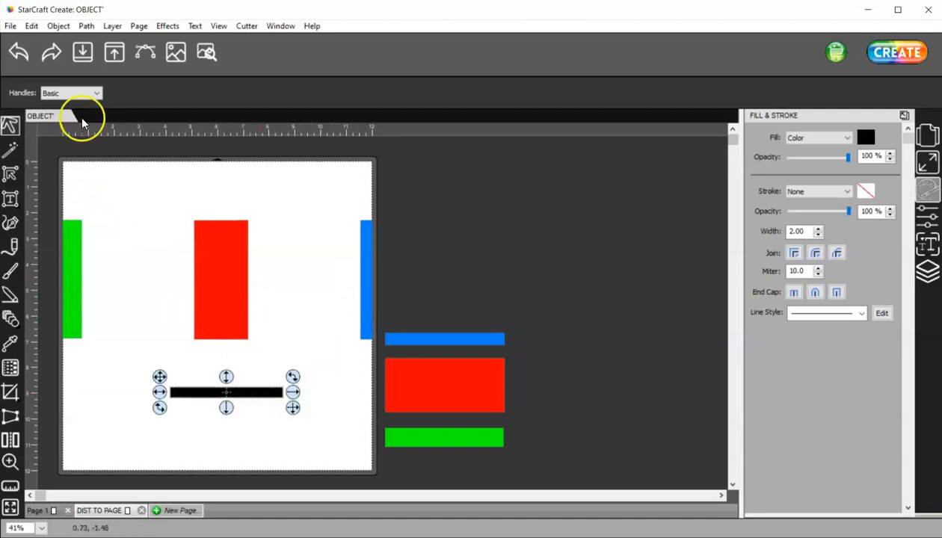
pyautogui.click(59, 26)
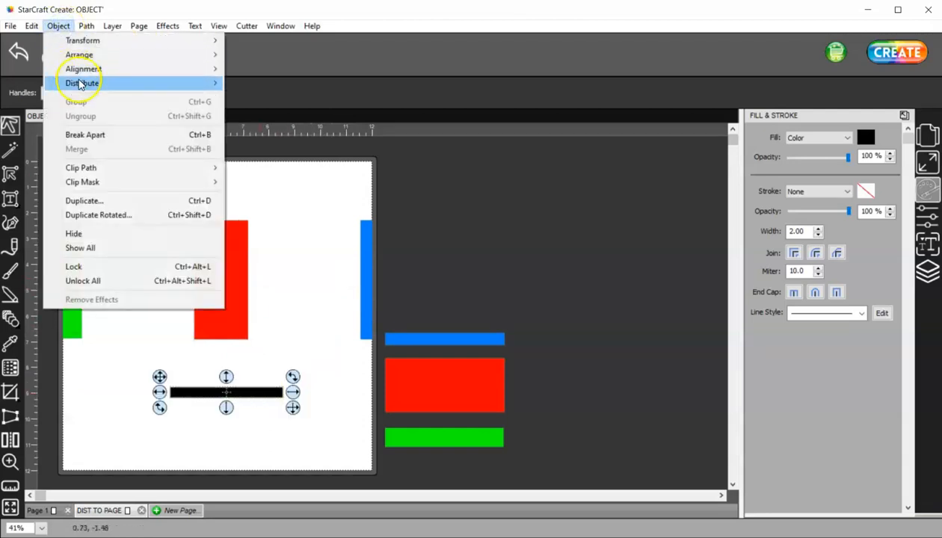
pyautogui.moveTo(79, 84)
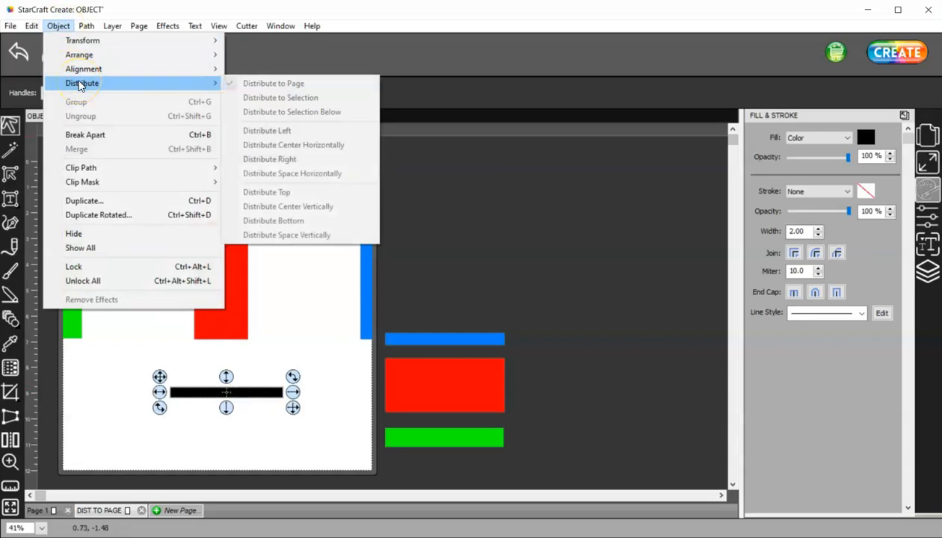
pyautogui.click(263, 331)
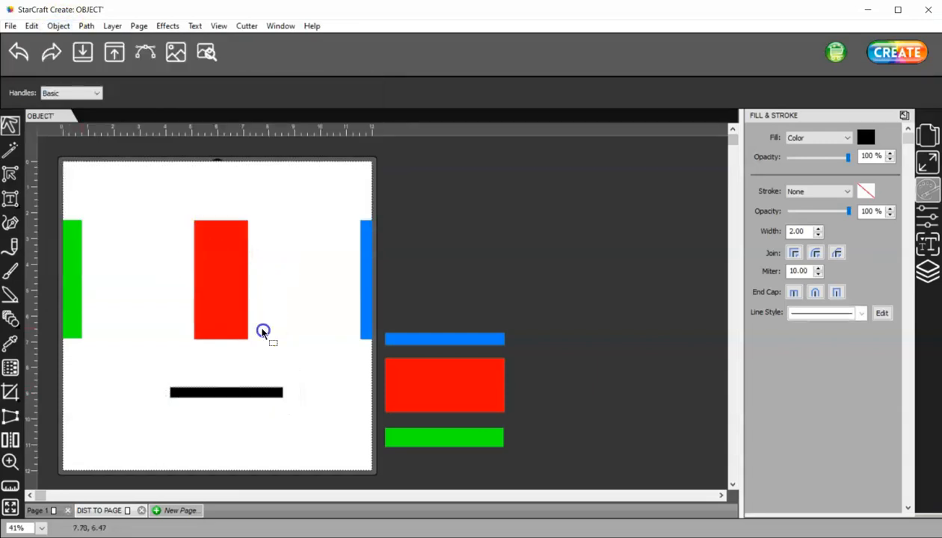
# Rotate the black bar on the page by 90° so it stands vertically.
pyautogui.click(237, 393)
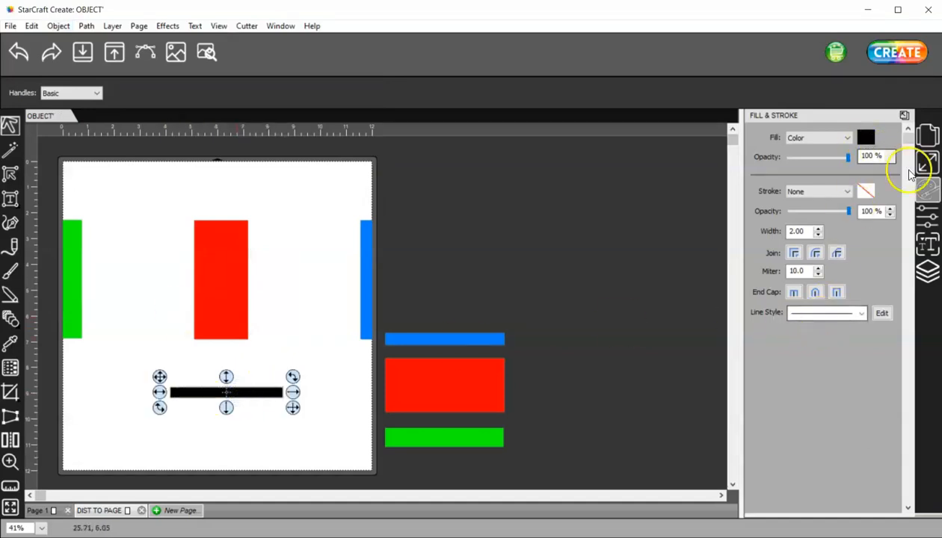
pyautogui.click(927, 162)
pyautogui.click(812, 292)
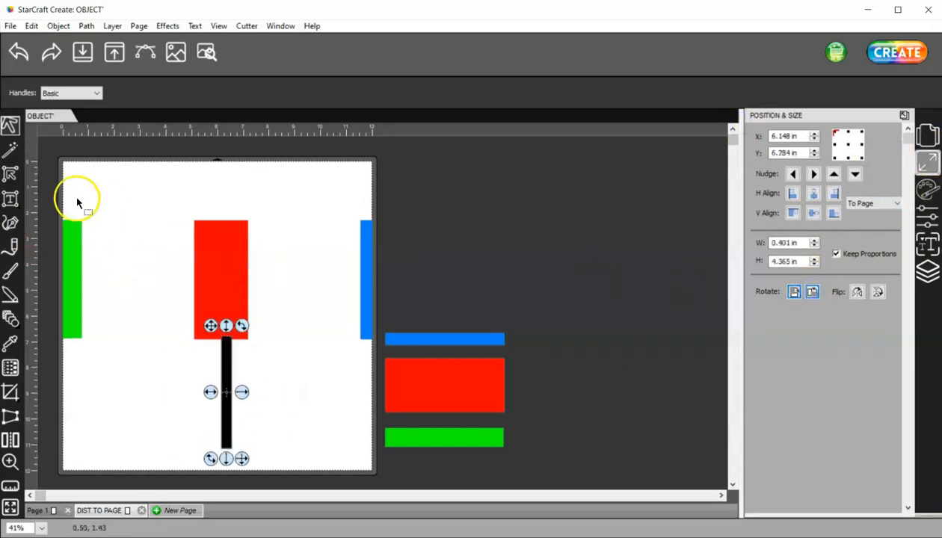
# Move the three vertical bars off the page and bring the three horizontal bars onto the page's upper half.
pyautogui.moveTo(47, 187); pyautogui.dragTo(384, 346)
pyautogui.moveTo(368, 311); pyautogui.dragTo(724, 271)
pyautogui.moveTo(534, 477); pyautogui.dragTo(346, 318)
pyautogui.moveTo(458, 390)
pyautogui.mouseDown()
pyautogui.moveTo(200, 256)
pyautogui.moveTo(208, 262)
pyautogui.mouseUp()
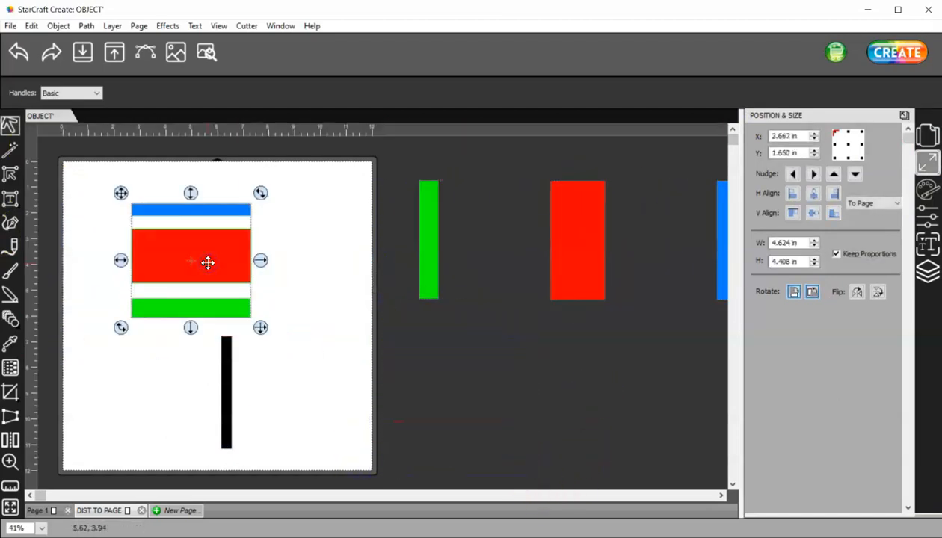
# Apply Distribute Space Vertically to the blue, red and green horizontal bars.
pyautogui.click(58, 25)
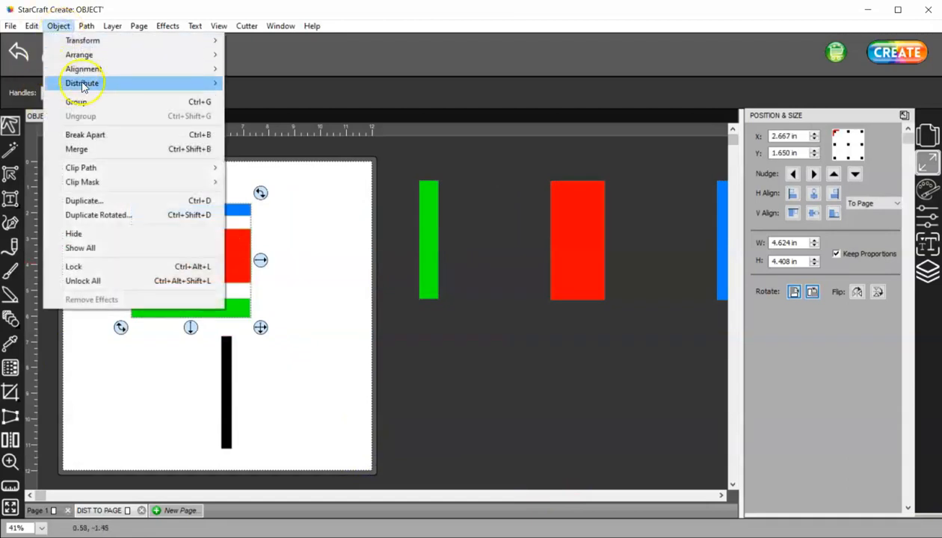
pyautogui.moveTo(83, 86)
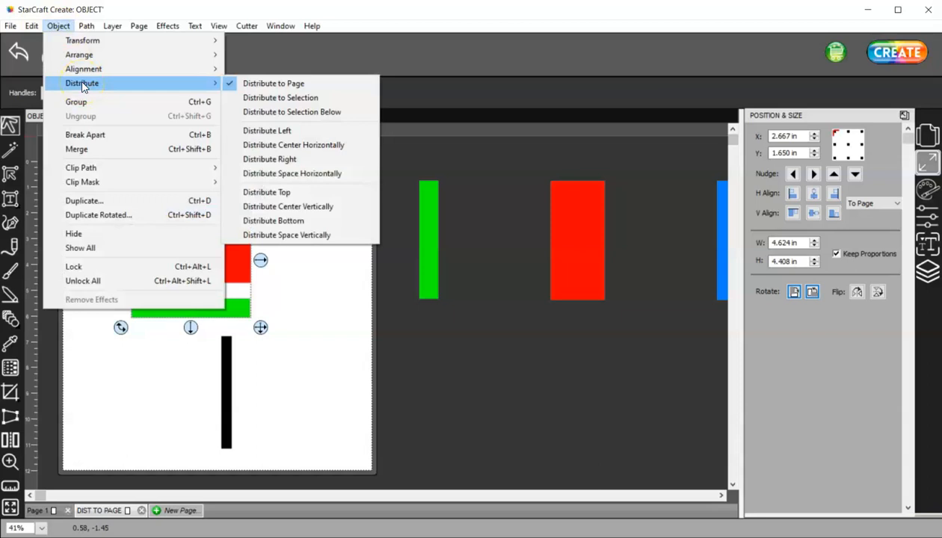
pyautogui.click(343, 237)
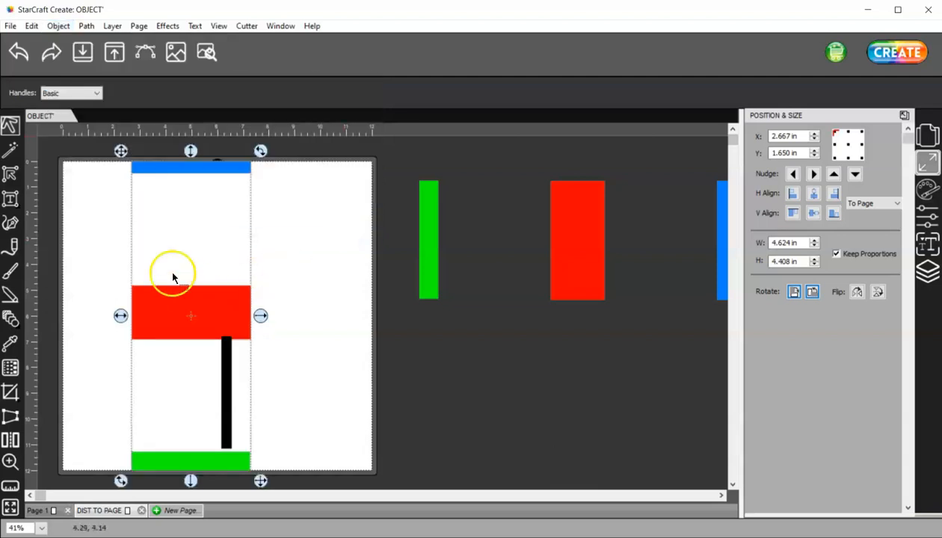
# Fit the vertical black bar between the red and green horizontal bars to compare the vertical gaps.
pyautogui.moveTo(228, 378); pyautogui.dragTo(250, 369)
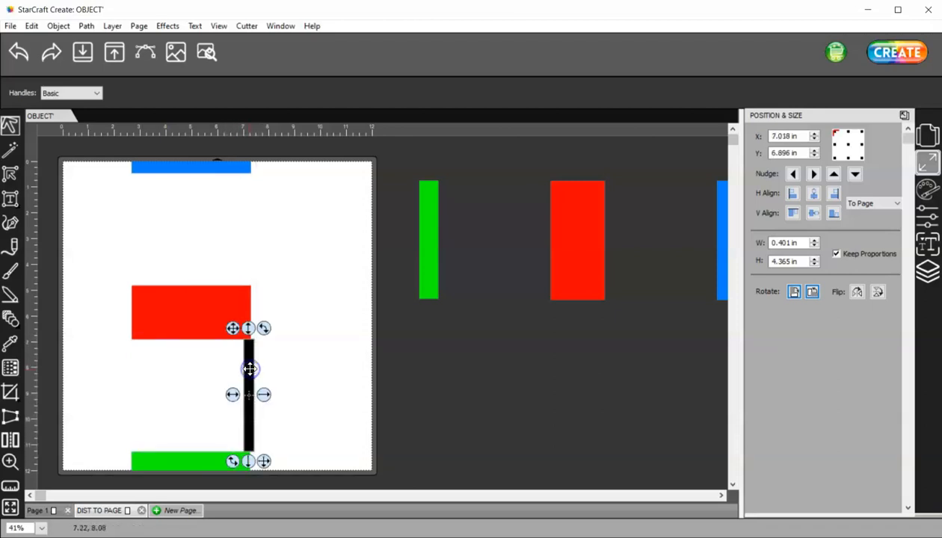
pyautogui.click(213, 457)
pyautogui.click(252, 378)
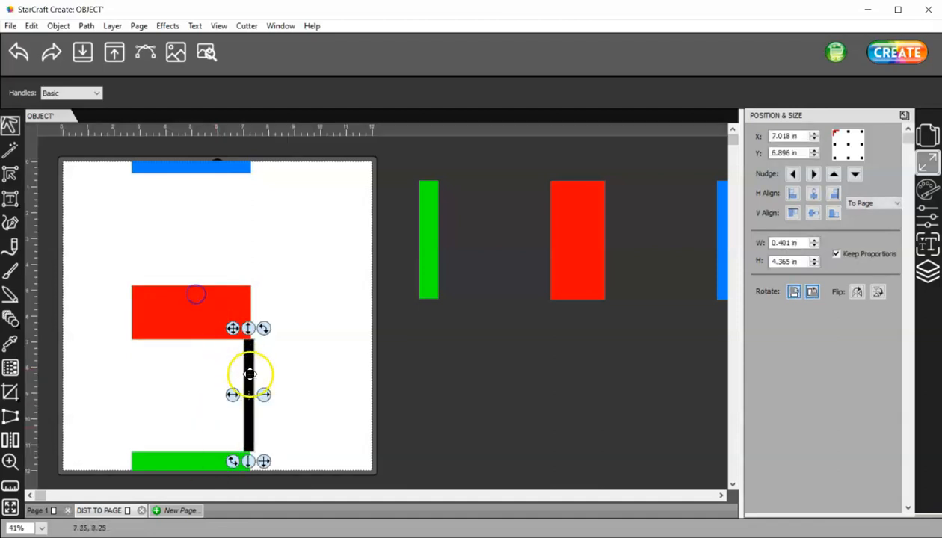
pyautogui.hotkey('ctrl', 'z')
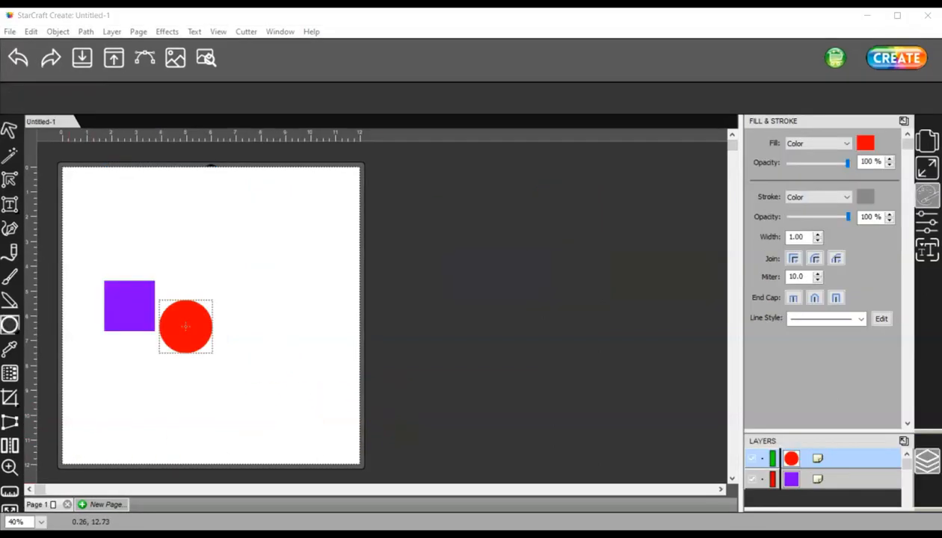
# Select the purple square and the red circle in the Untitled-1 document and group them.
pyautogui.click(59, 32)
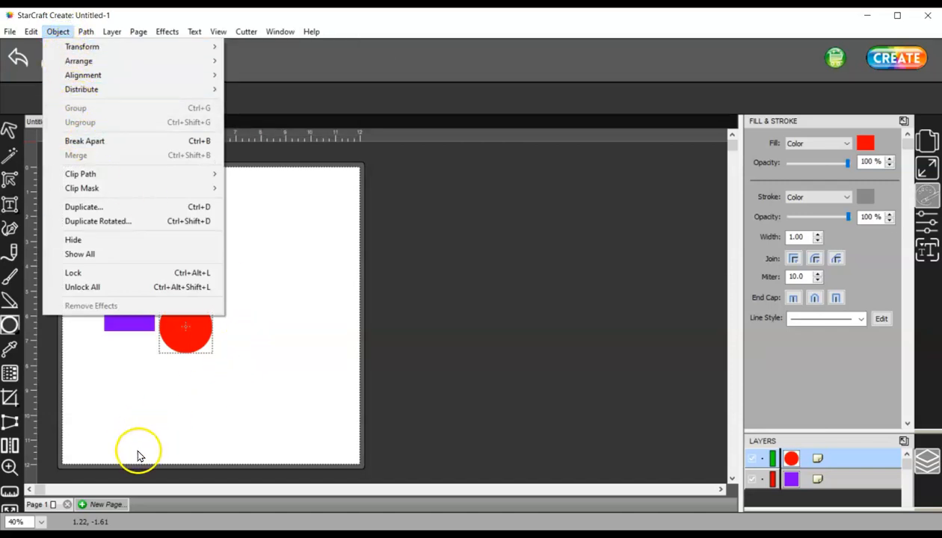
pyautogui.click(215, 427)
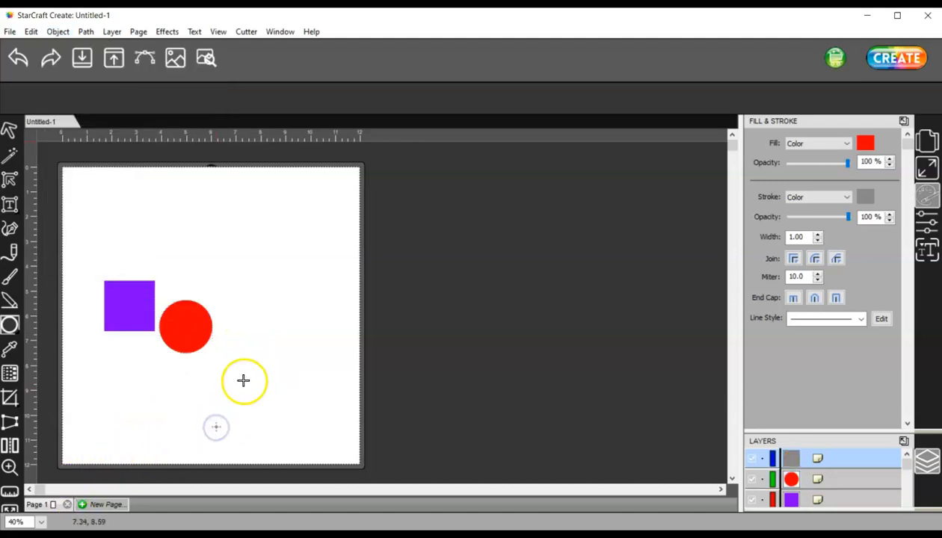
pyautogui.click(10, 132)
pyautogui.moveTo(86, 240); pyautogui.dragTo(250, 387)
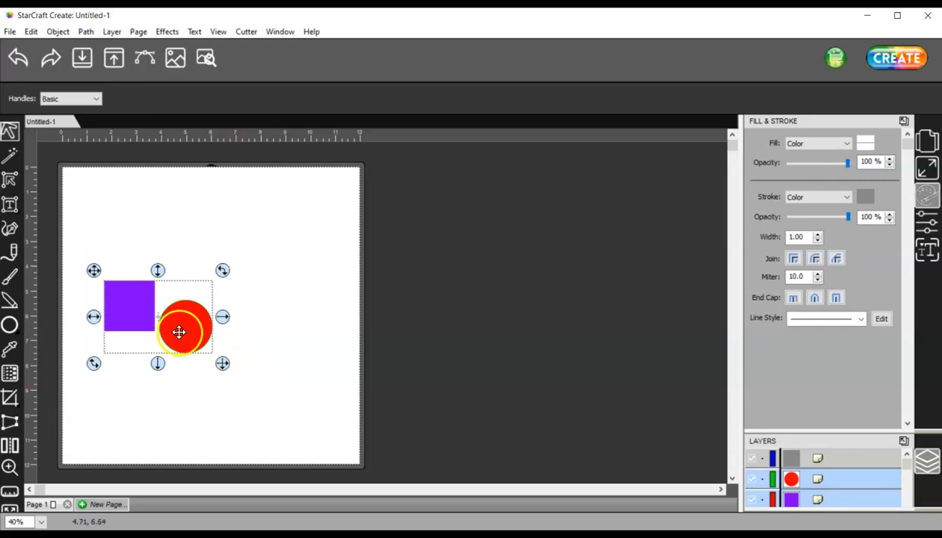
pyautogui.click(61, 32)
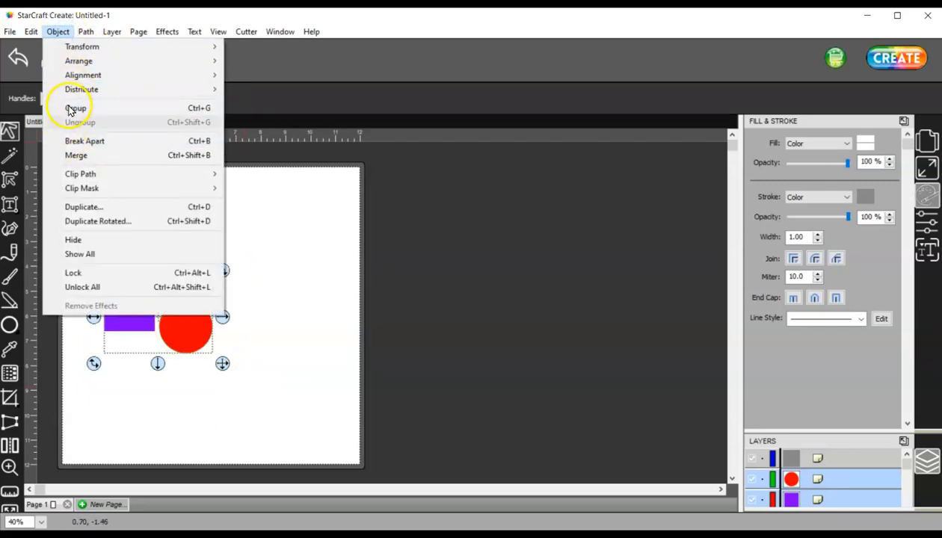
pyautogui.click(172, 325)
pyautogui.rightClick(174, 322)
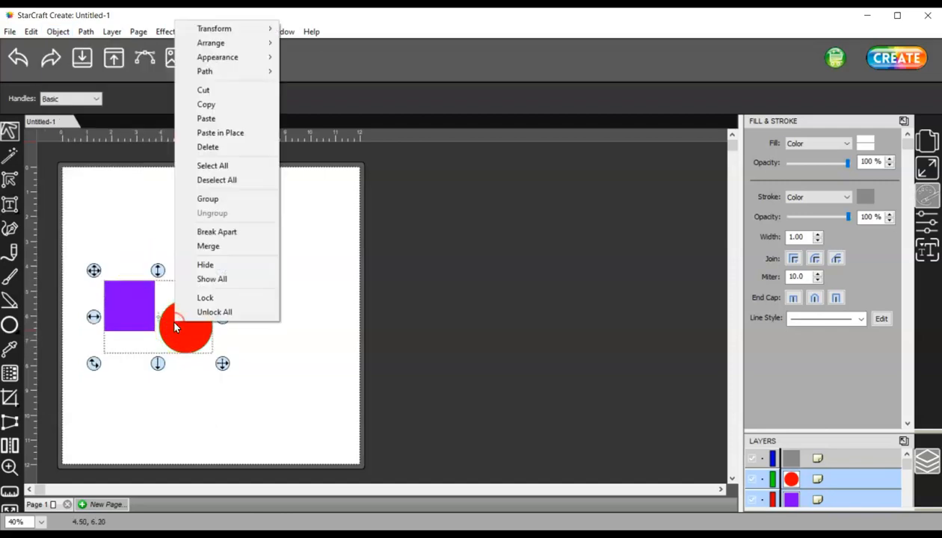
pyautogui.click(211, 197)
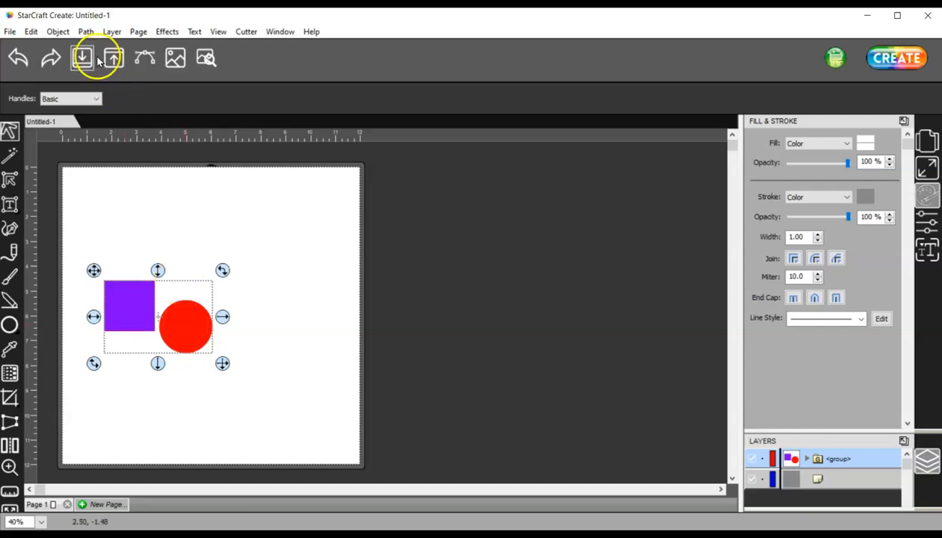
# Ungroup the purple square and red circle, and undock the Layers panel as a floating window.
pyautogui.click(58, 32)
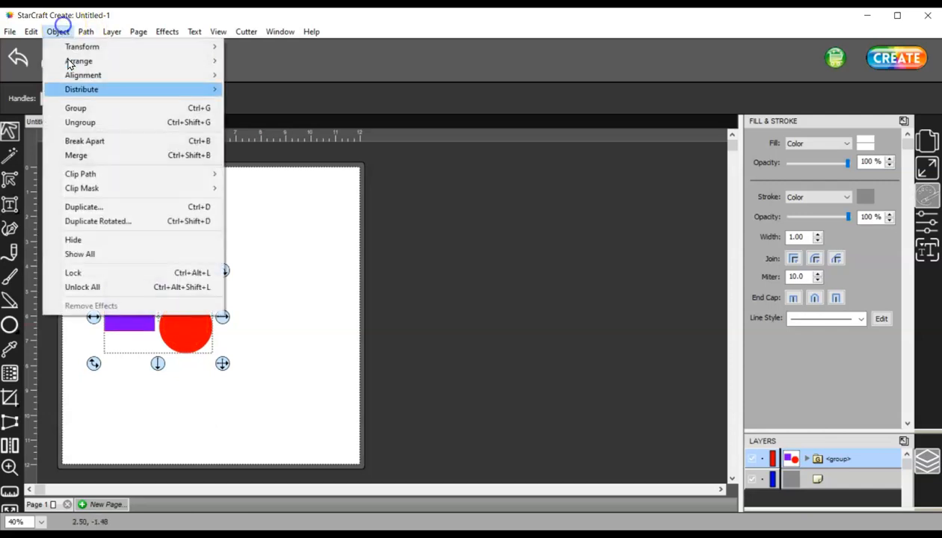
pyautogui.click(81, 122)
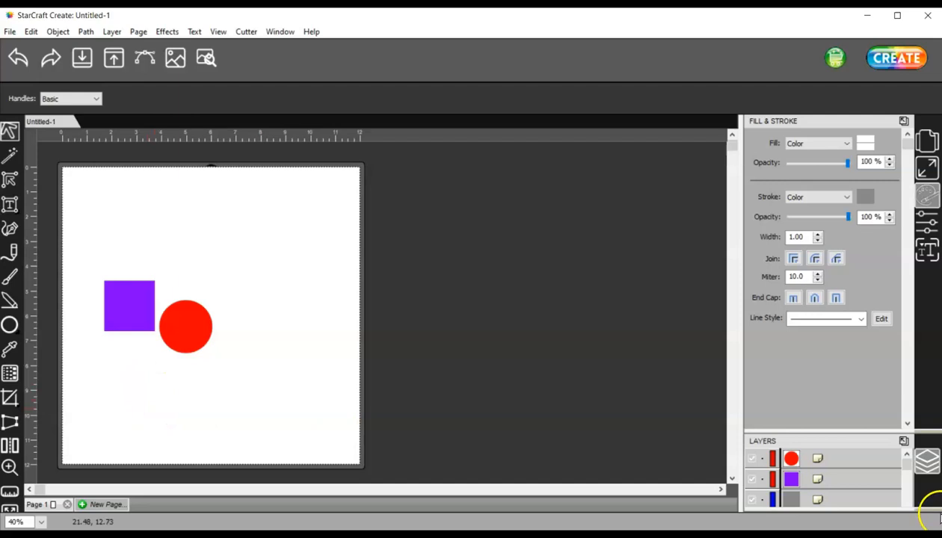
pyautogui.click(904, 442)
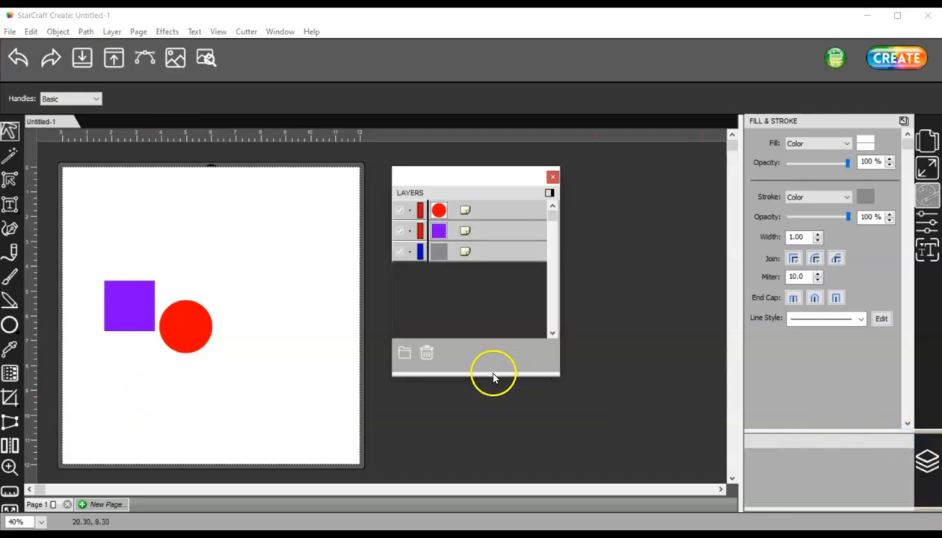
# Enlarge the floating Layers panel, then find the stray gray shape through its layer and delete it from the page.
pyautogui.moveTo(490, 379); pyautogui.dragTo(488, 414)
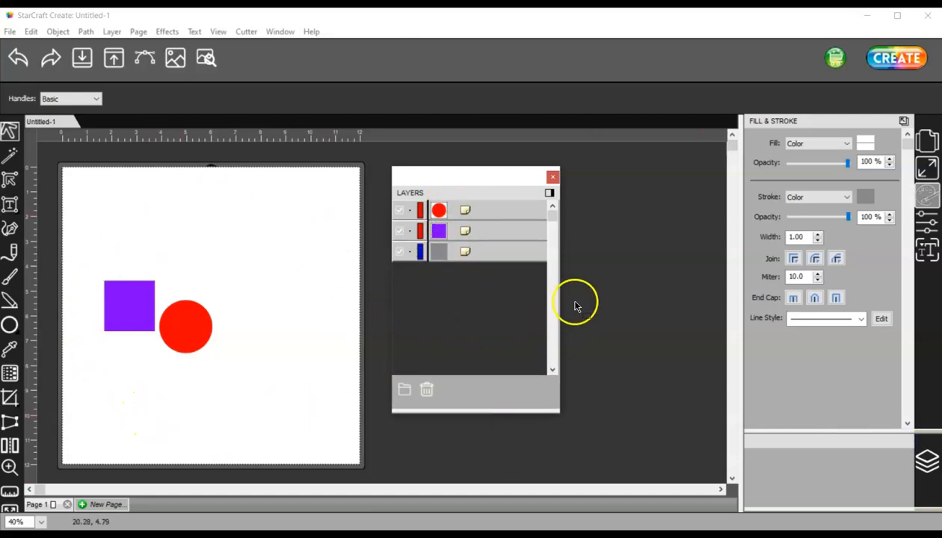
pyautogui.click(494, 254)
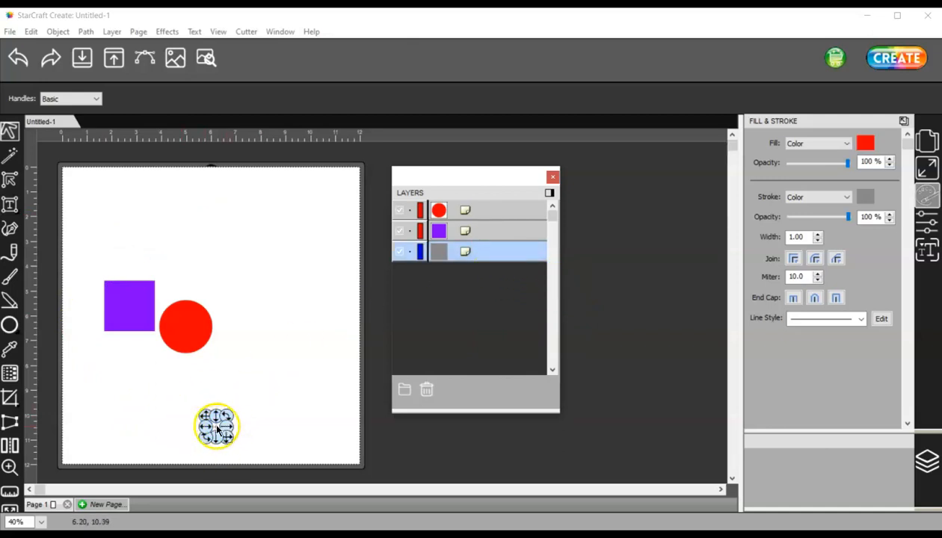
pyautogui.click(217, 428)
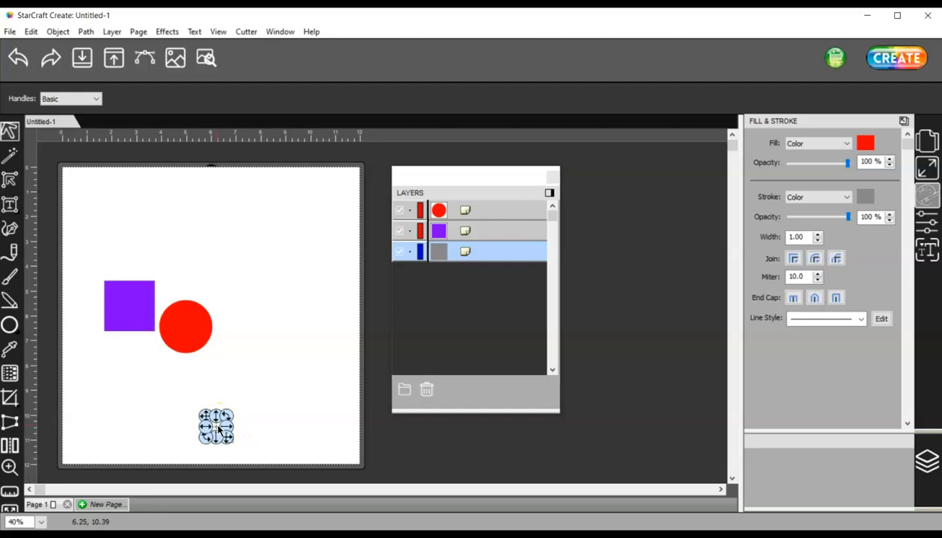
pyautogui.press('Delete')
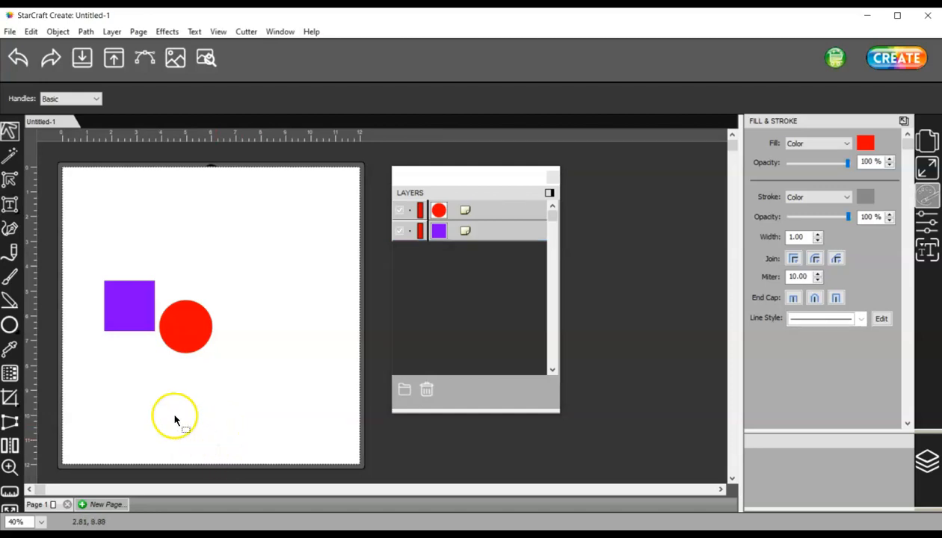
# Place two tiny stray ellipses, one above and beside the red circle and another at the page's upper-left corner.
pyautogui.click(9, 324)
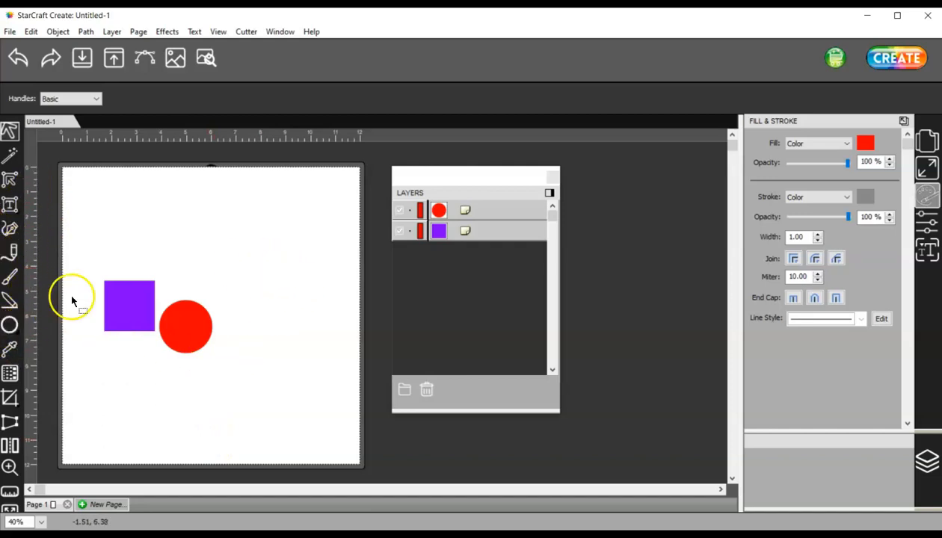
pyautogui.click(4, 330)
pyautogui.moveTo(177, 209); pyautogui.dragTo(227, 263)
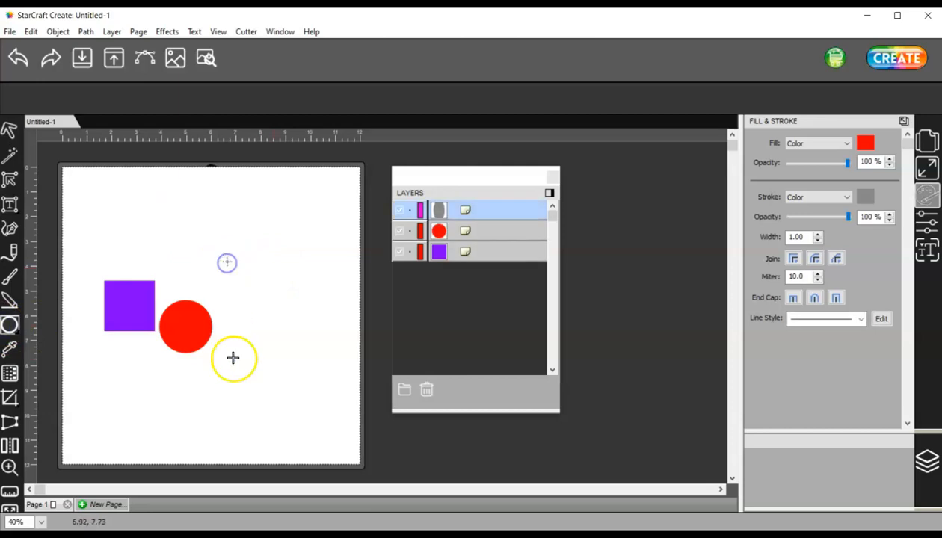
pyautogui.click(50, 393)
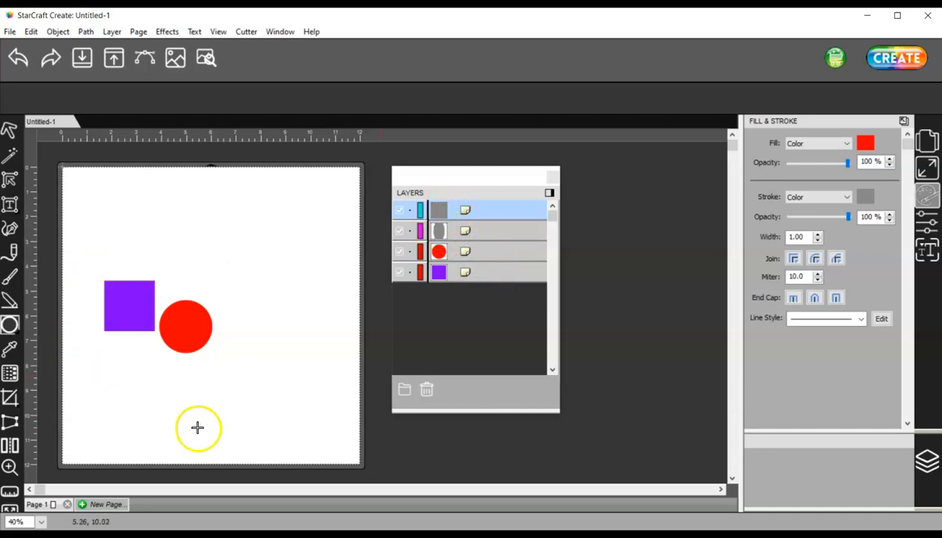
# Delete both stray ellipses by locating them through their layers, and dock the Layers panel again.
pyautogui.click(492, 213)
pyautogui.click(10, 132)
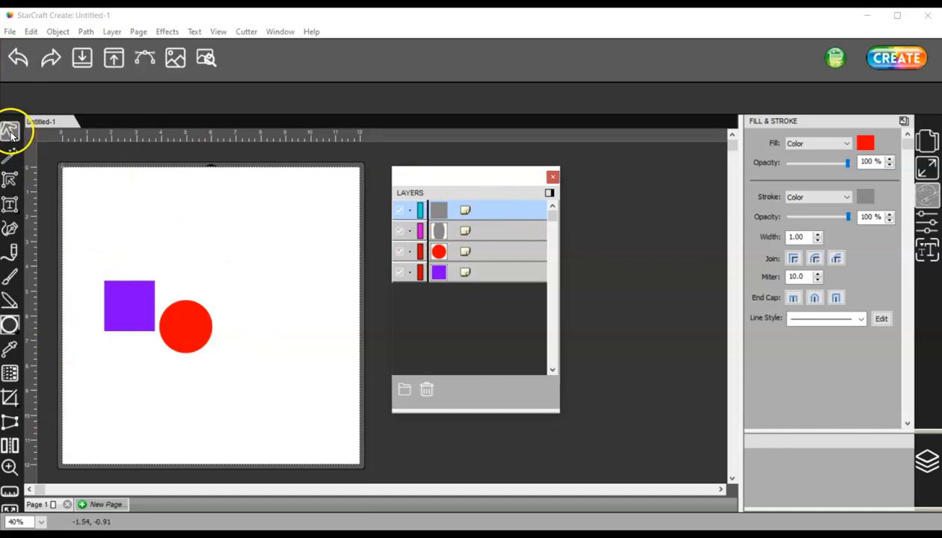
pyautogui.click(485, 234)
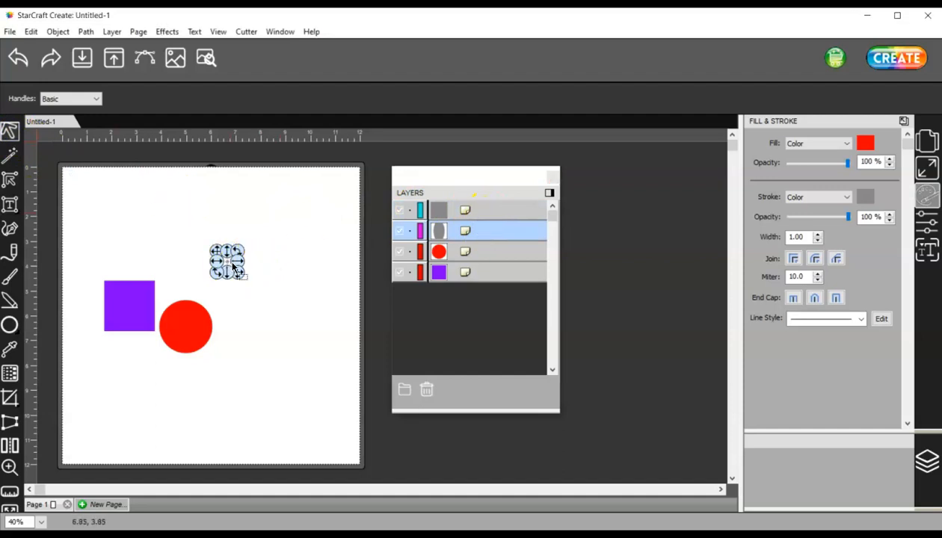
pyautogui.press('Delete')
pyautogui.click(504, 209)
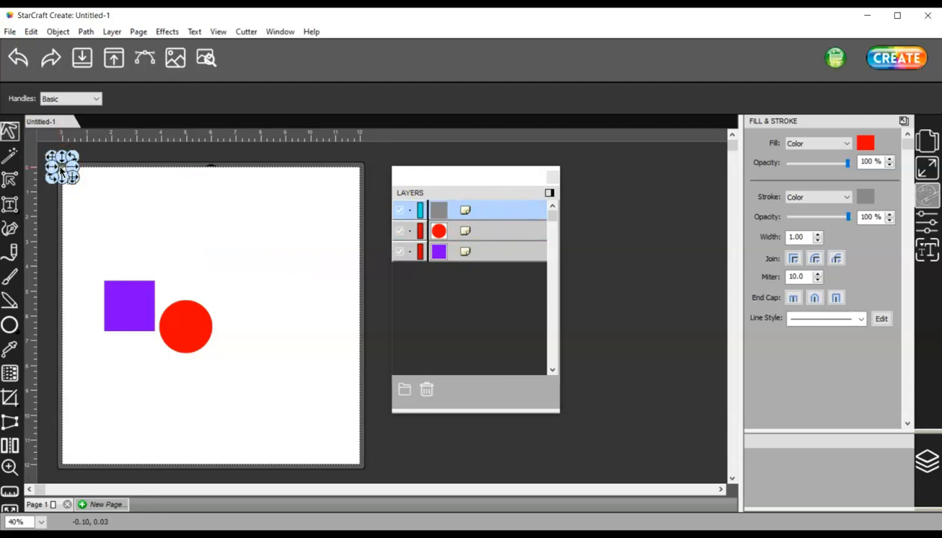
pyautogui.press('Delete')
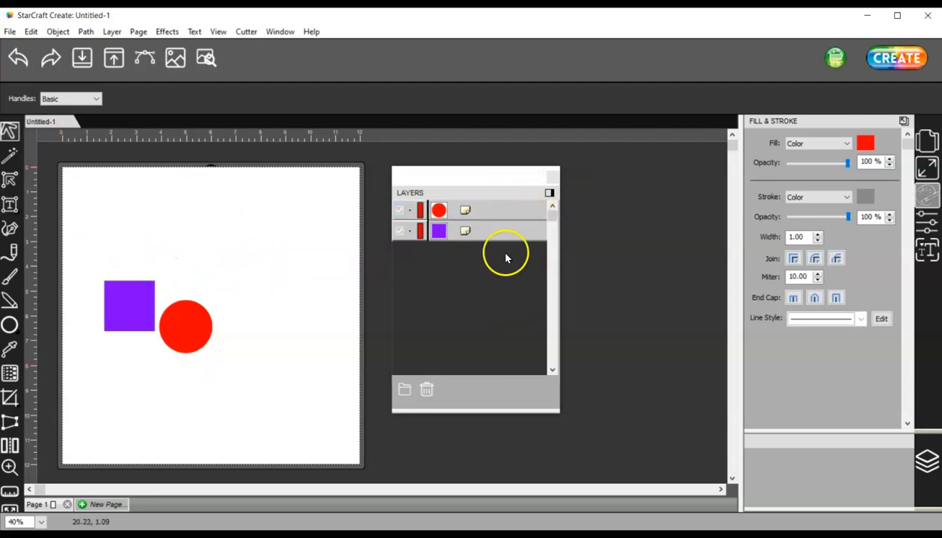
pyautogui.click(548, 193)
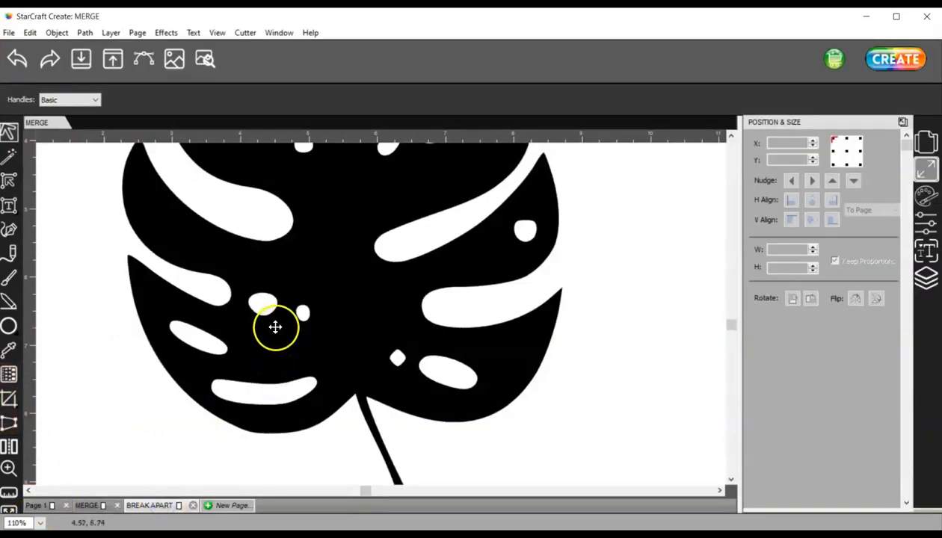
# Break apart the black leaf on the BREAK APART page, and check the separated inner pieces by temporarily moving the outline aside.
pyautogui.scroll(-5, 275, 327)
pyautogui.scroll(1, 275, 320)
pyautogui.scroll(-1, 275, 317)
pyautogui.moveTo(194, 267)
pyautogui.mouseDown()
pyautogui.moveTo(193, 299)
pyautogui.moveTo(188, 283)
pyautogui.mouseUp()
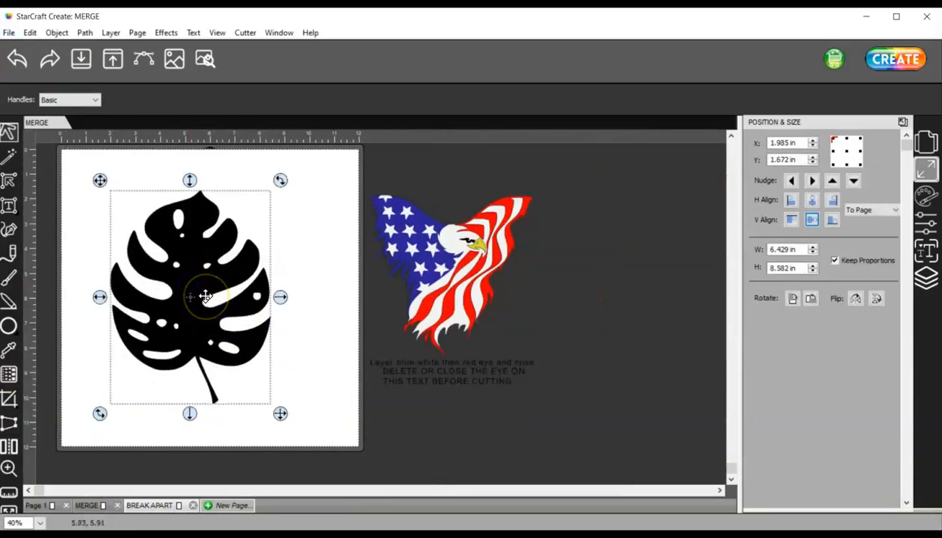
pyautogui.click(46, 30)
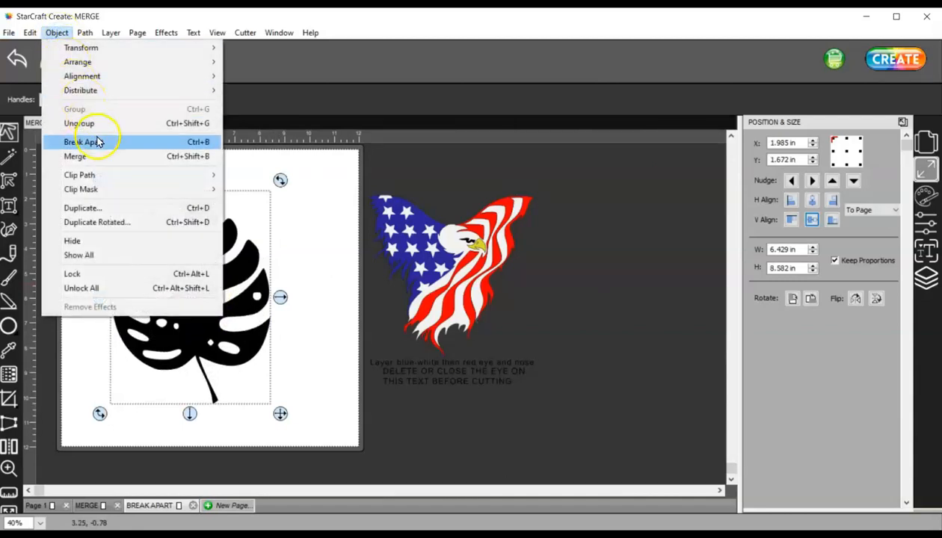
pyautogui.click(97, 141)
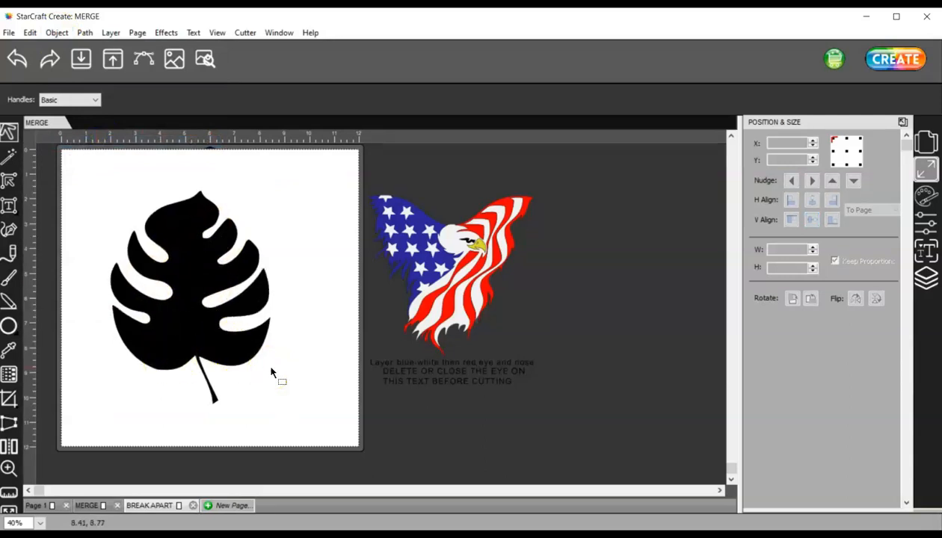
pyautogui.moveTo(173, 341); pyautogui.dragTo(347, 346)
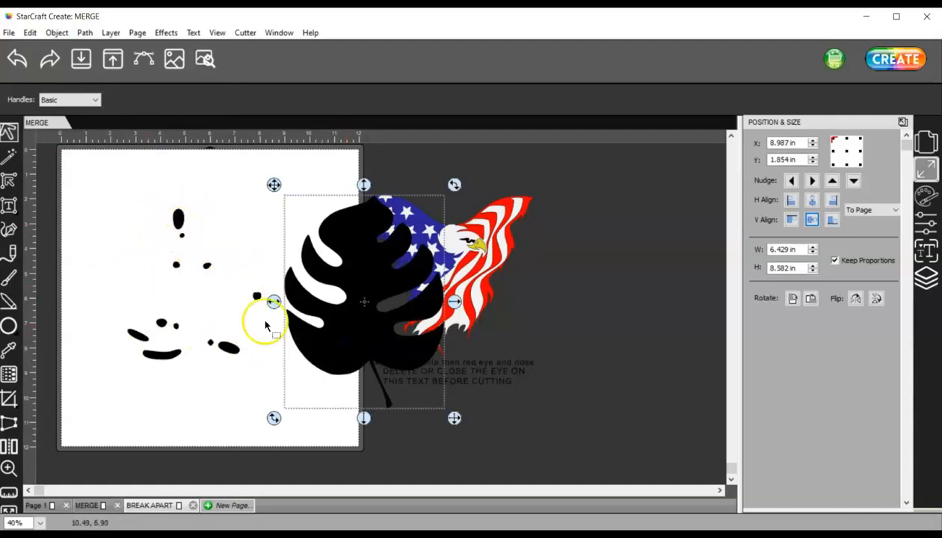
pyautogui.click(17, 59)
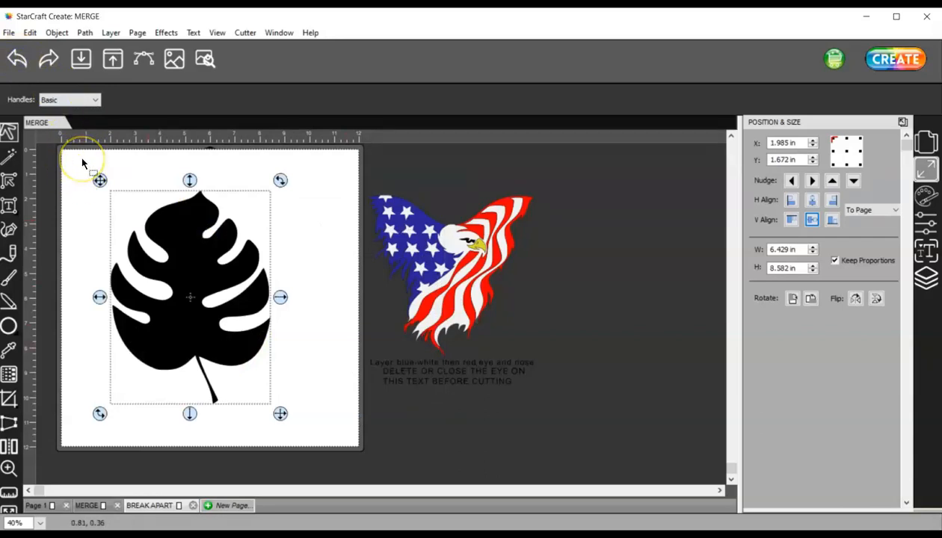
# Union the leaf outline with its inner pieces and move the solid leaf off the page to about X 20.128 in, Y 3.625 in.
pyautogui.moveTo(82, 158); pyautogui.dragTo(290, 436)
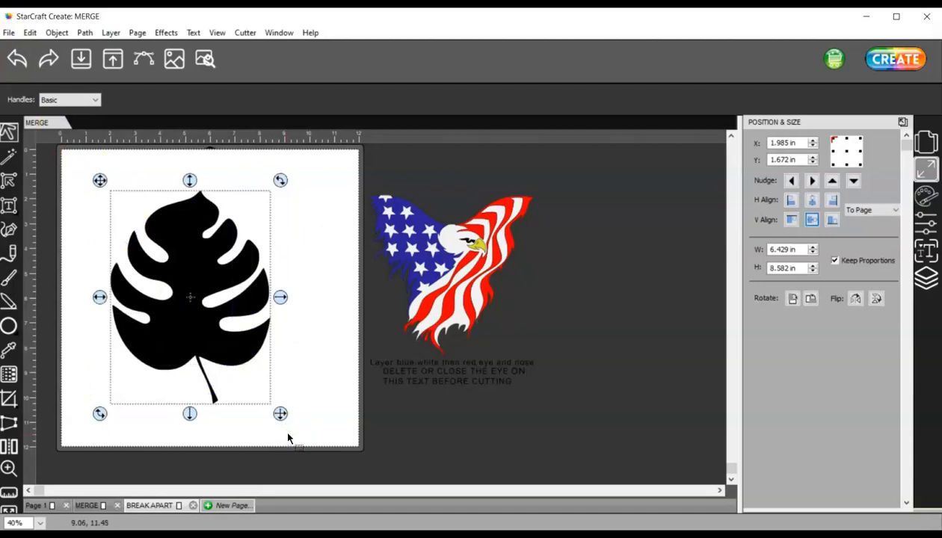
pyautogui.click(85, 32)
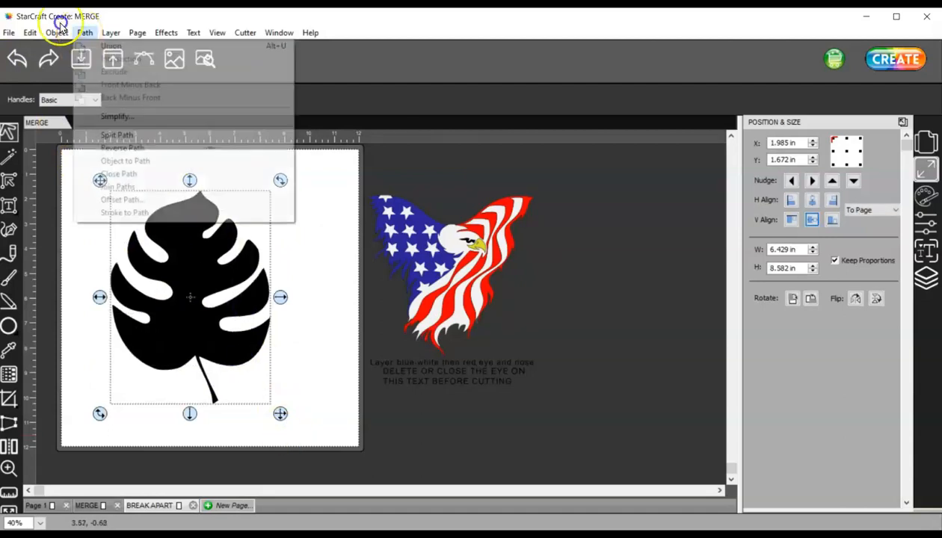
pyautogui.click(105, 46)
pyautogui.moveTo(180, 228); pyautogui.dragTo(631, 275)
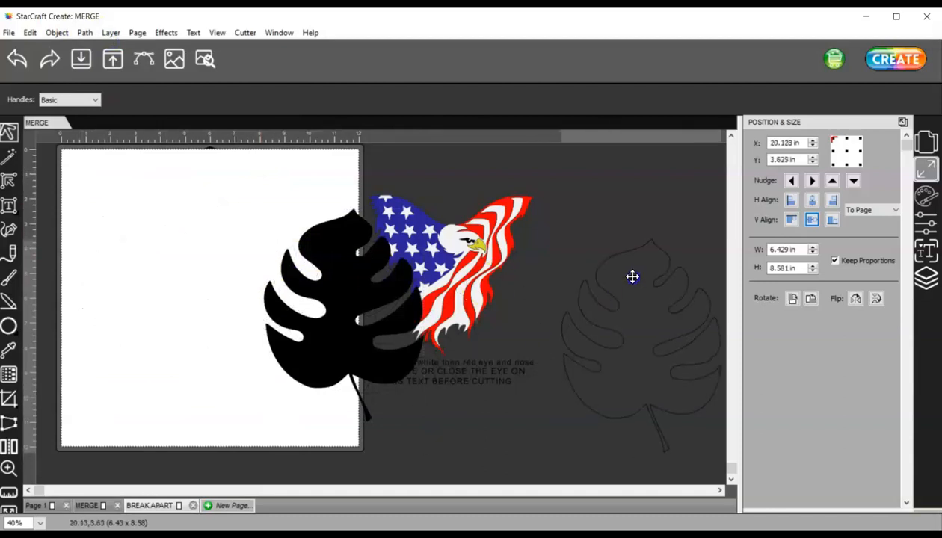
# Move the eagle flag design with its instruction text onto the page at about X 2.531 in, Y 1.204 in.
pyautogui.click(345, 155)
pyautogui.moveTo(345, 158); pyautogui.dragTo(562, 416)
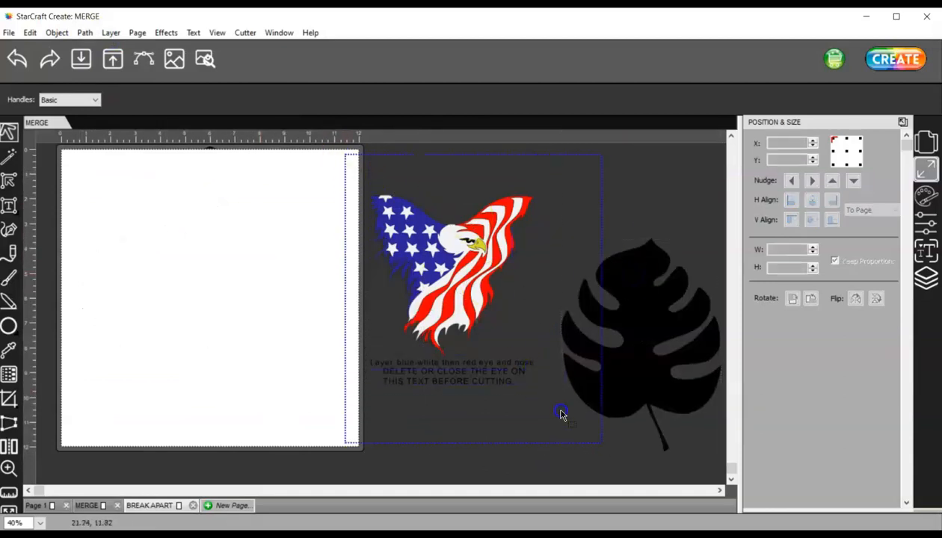
pyautogui.moveTo(606, 445); pyautogui.dragTo(606, 445)
pyautogui.moveTo(486, 301); pyautogui.dragTo(234, 286)
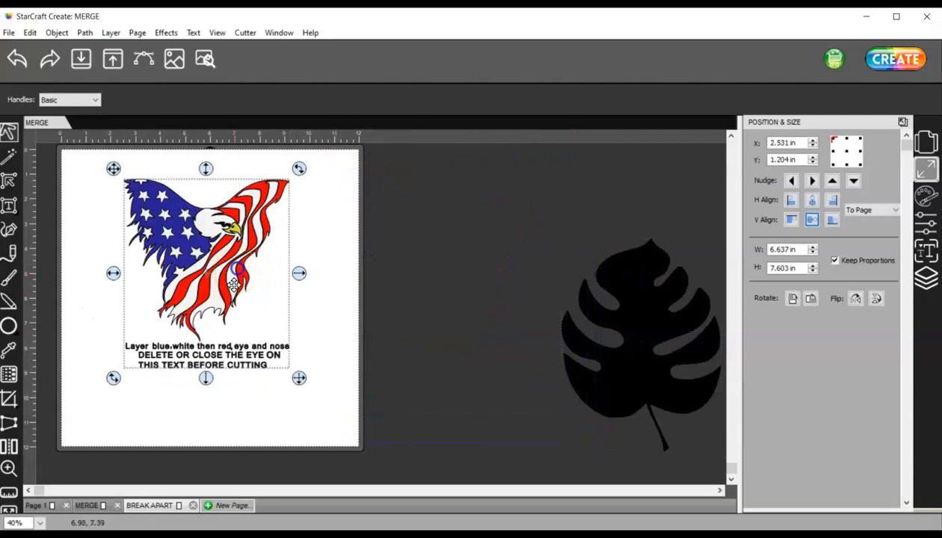
pyautogui.click(303, 394)
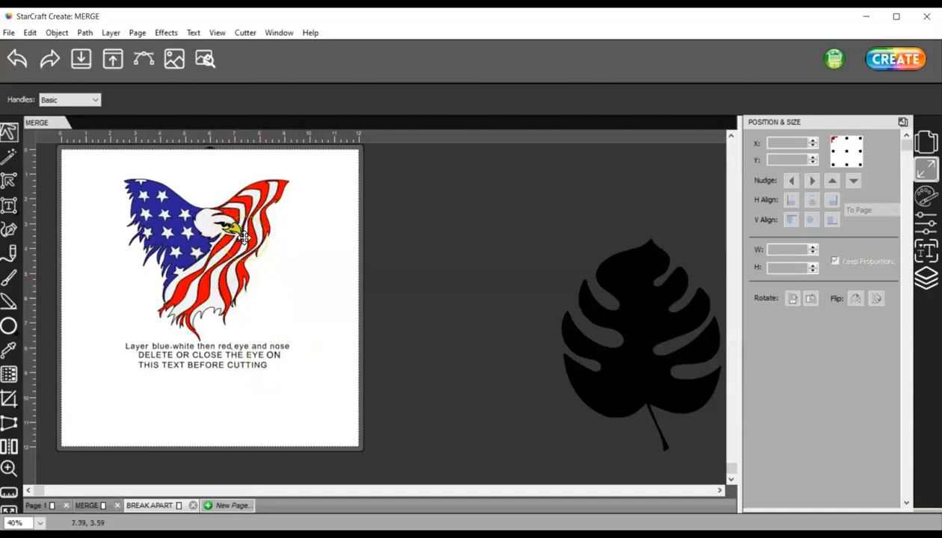
# Break apart the eagle flag design and its instruction text, and delete the instruction text below the eagle.
pyautogui.click(56, 33)
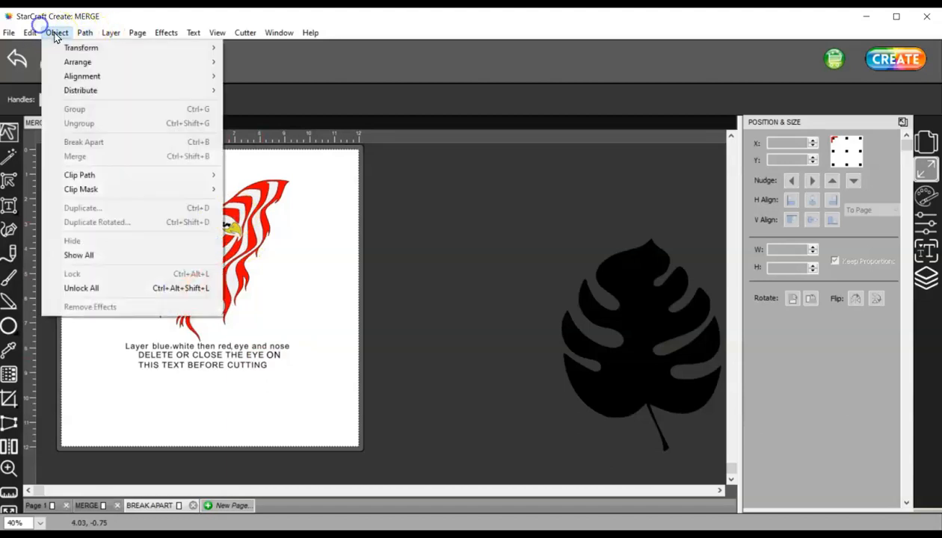
pyautogui.click(355, 207)
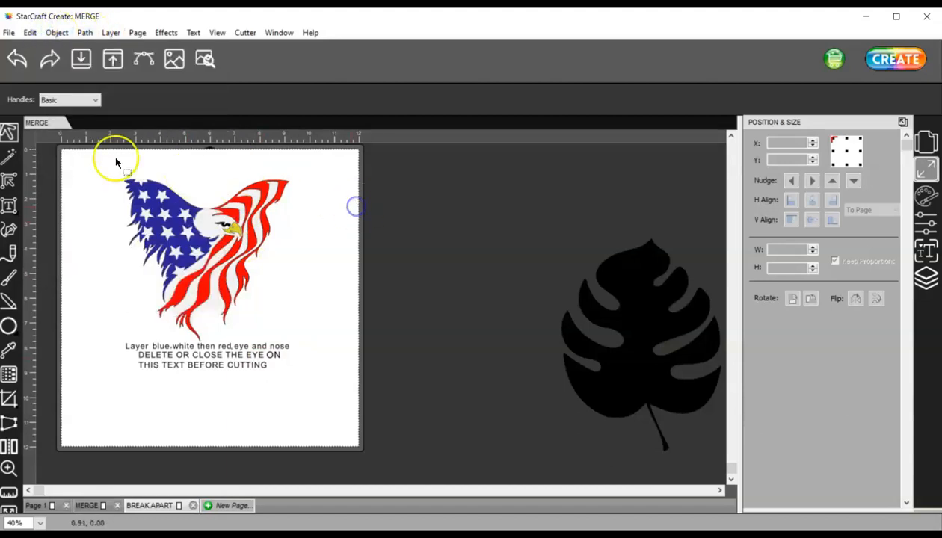
pyautogui.moveTo(87, 156); pyautogui.dragTo(311, 349)
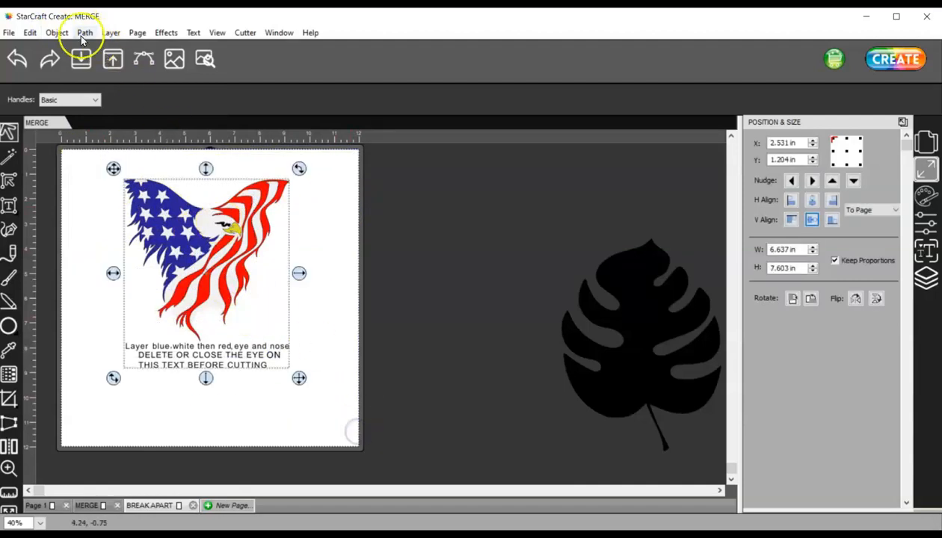
pyautogui.click(59, 33)
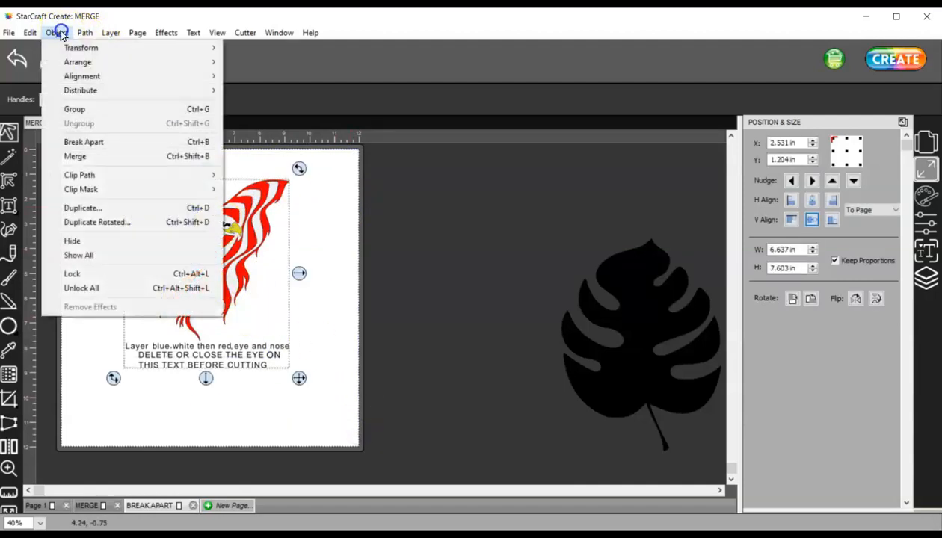
pyautogui.click(107, 142)
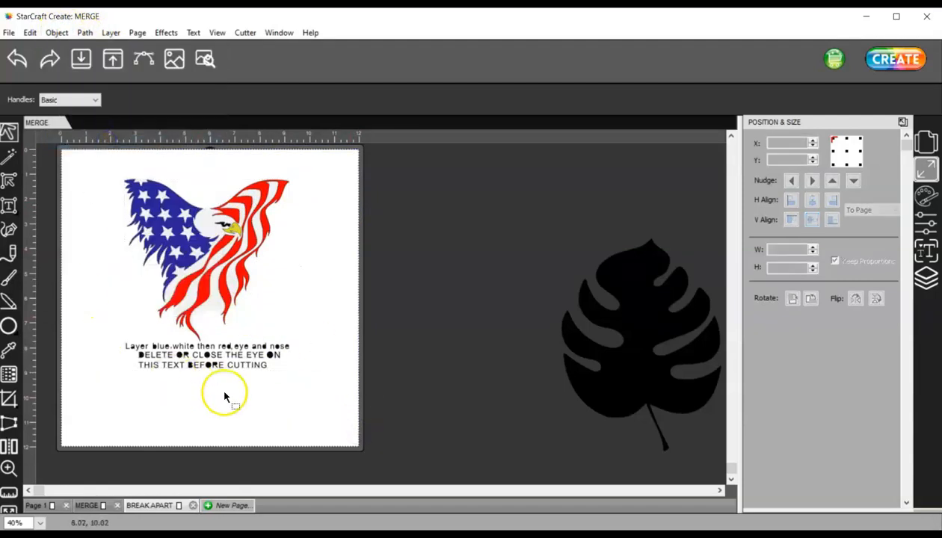
pyautogui.moveTo(340, 408); pyautogui.dragTo(115, 336)
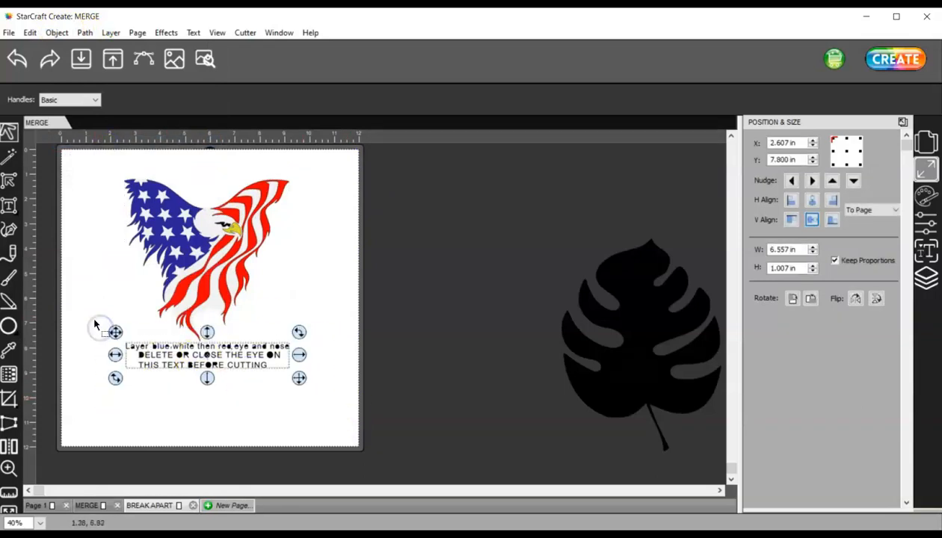
pyautogui.press('Delete')
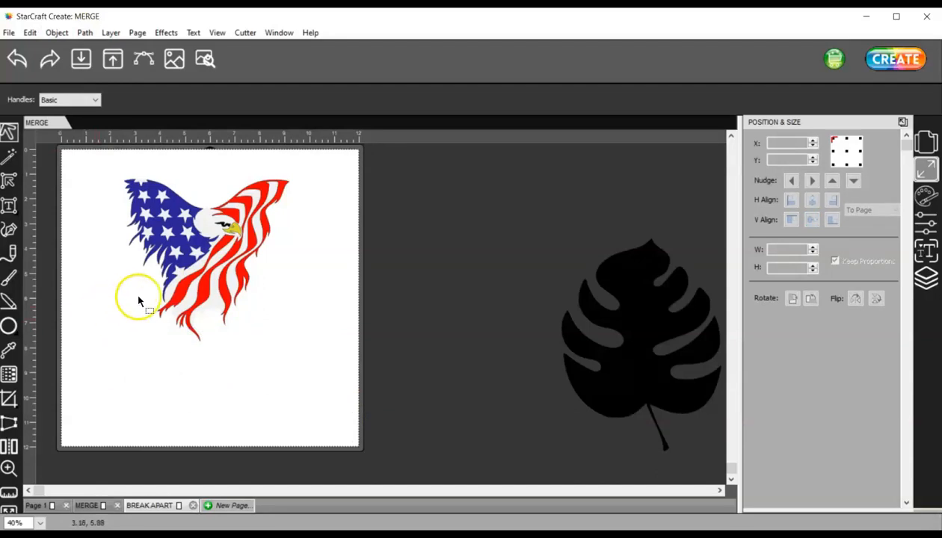
# Move the blue wing piece to about X 0.189 in, Y 5.923 in, and try moving the large red striped piece aside.
pyautogui.moveTo(181, 251); pyautogui.dragTo(124, 367)
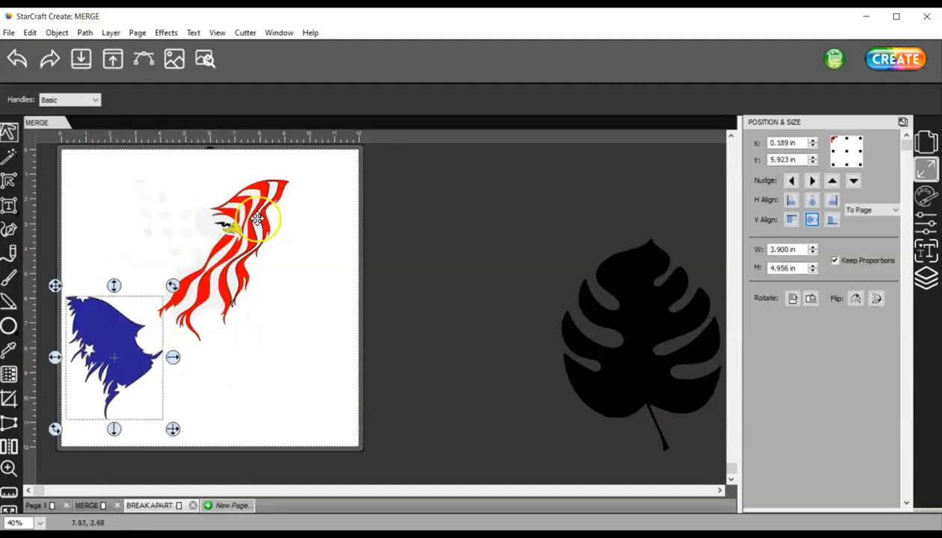
pyautogui.moveTo(253, 199); pyautogui.dragTo(340, 257)
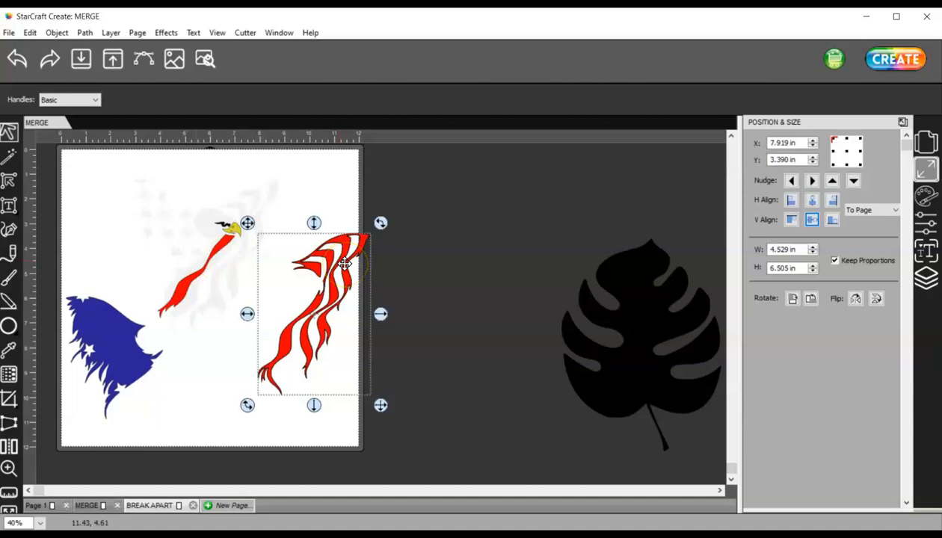
pyautogui.hotkey('ctrl', 'z')
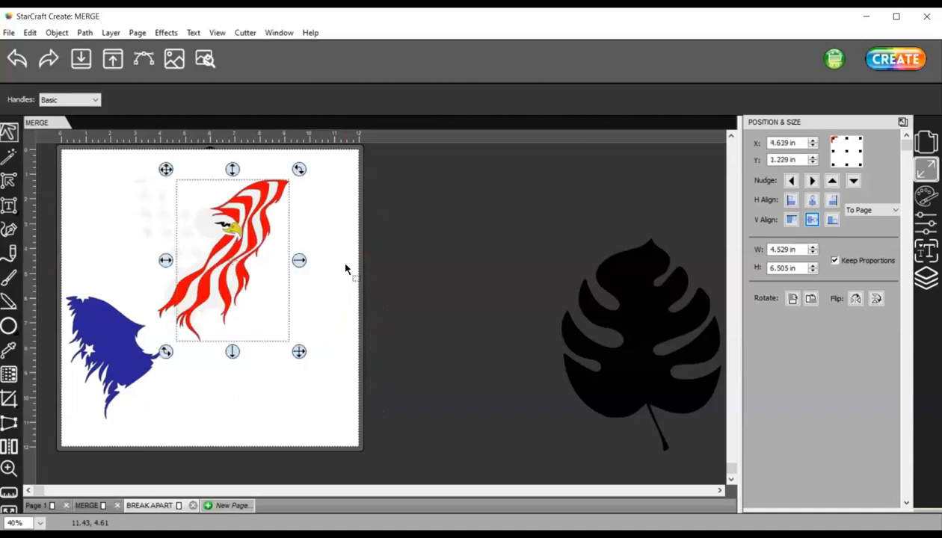
# Union the two red striped pieces and move the joined stripes into the lower-right area of the page.
pyautogui.scroll(3, 289, 257)
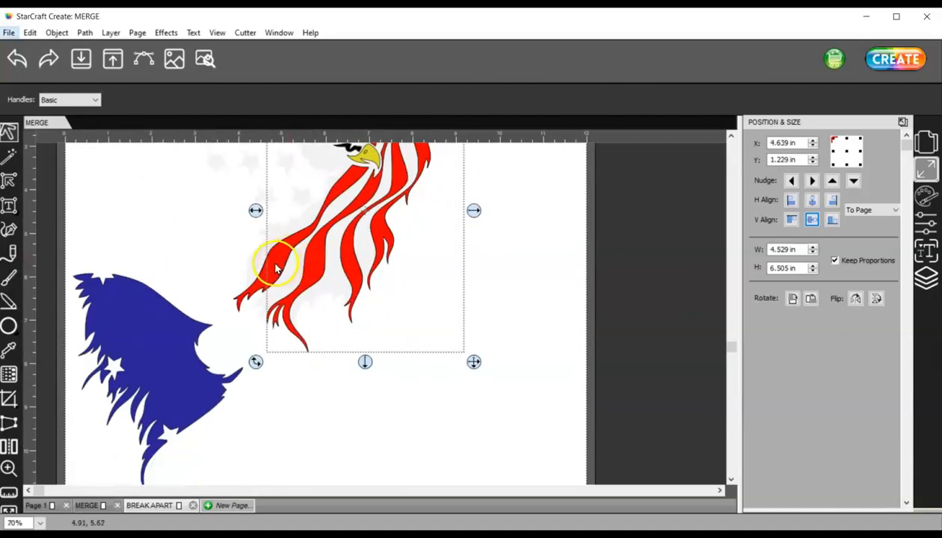
pyautogui.click(275, 263)
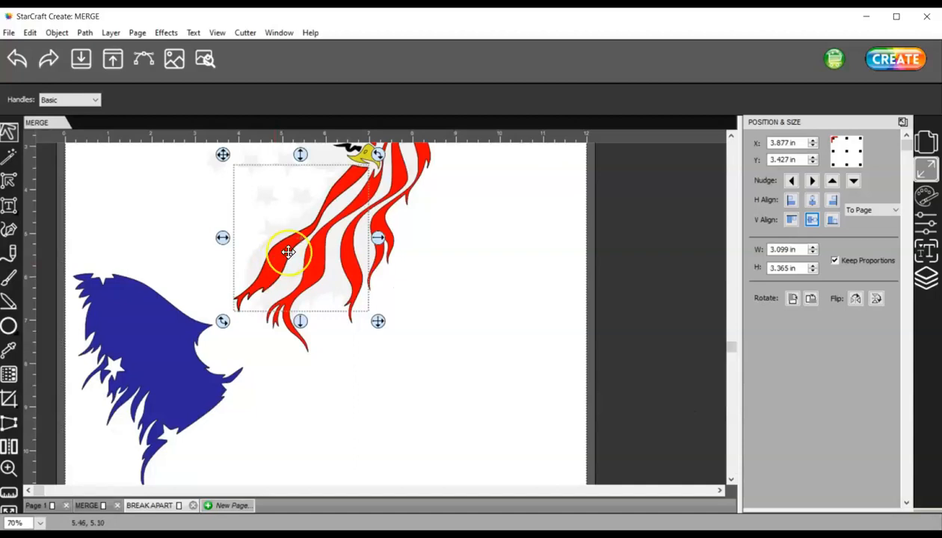
pyautogui.click(397, 181)
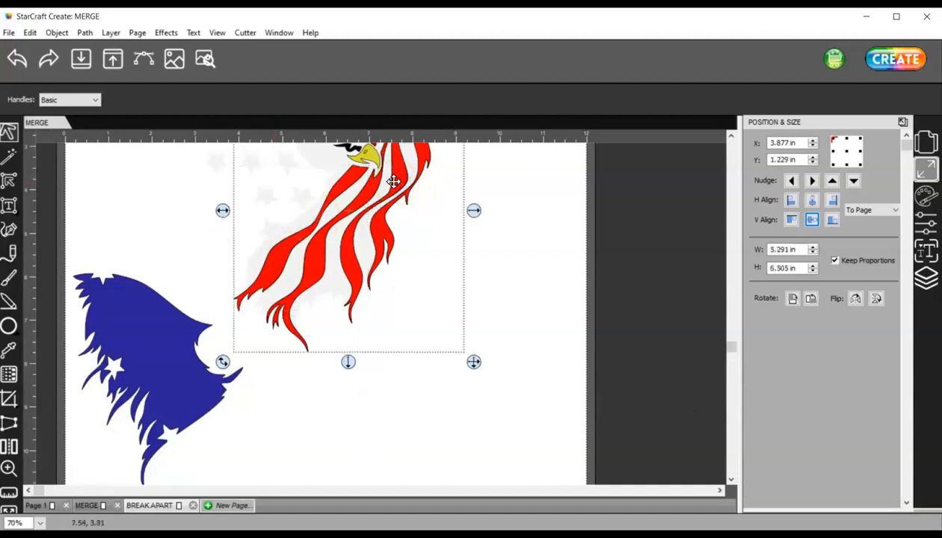
pyautogui.click(84, 33)
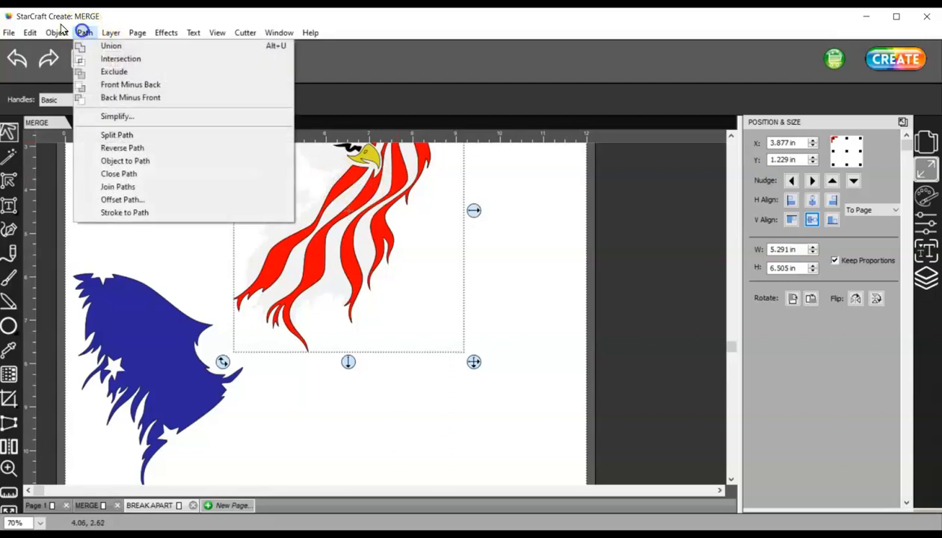
pyautogui.click(104, 47)
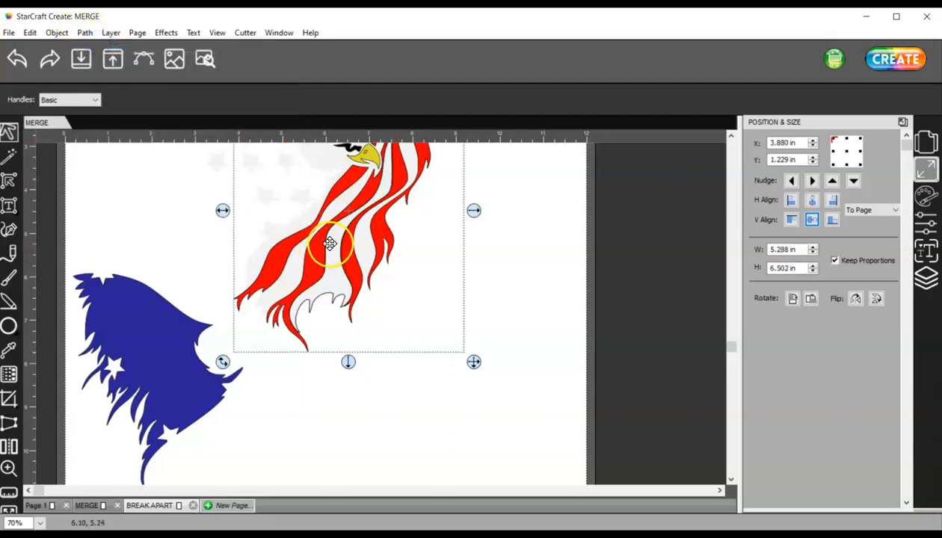
pyautogui.keyDown('alt'); pyautogui.scroll(-4, 330, 240); pyautogui.keyUp('alt')
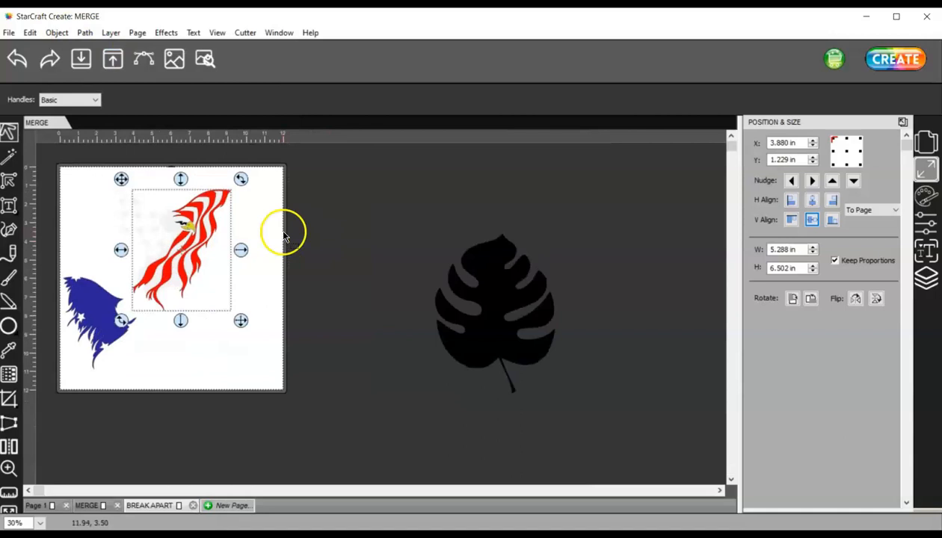
pyautogui.keyDown('alt'); pyautogui.scroll(1, 286, 233); pyautogui.keyUp('alt')
pyautogui.moveTo(282, 195); pyautogui.dragTo(357, 281)
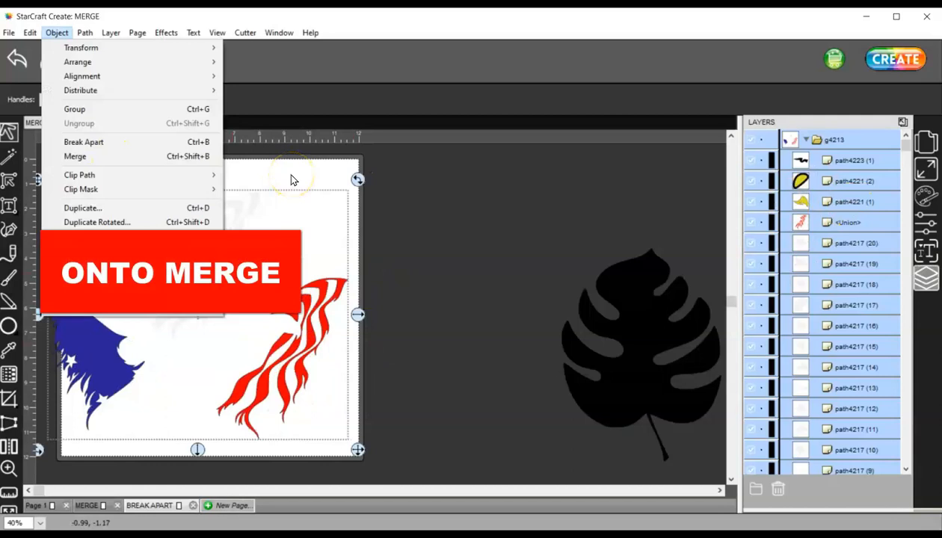
# On the MERGE page, move the blue square up beside the red circle and place a copy overlapping the page's right edge.
pyautogui.click(292, 180)
pyautogui.click(88, 506)
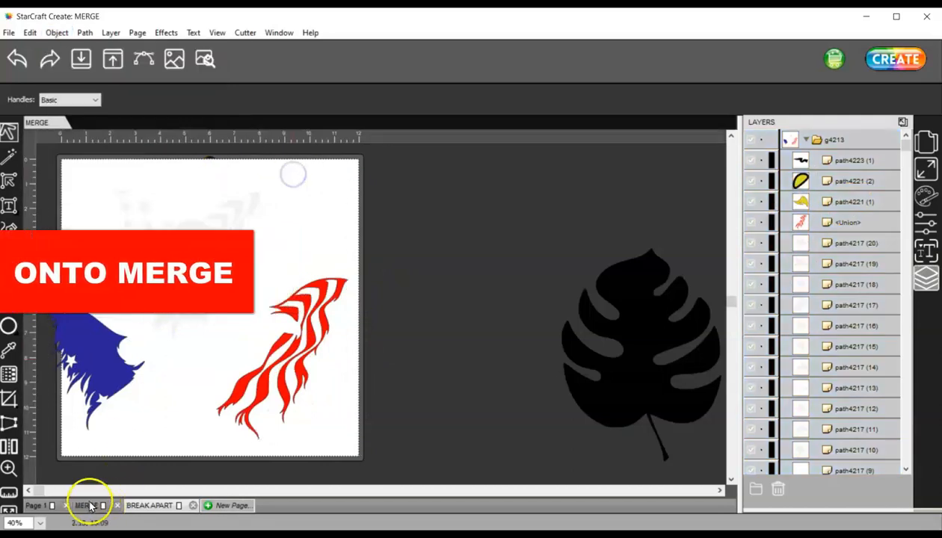
pyautogui.click(284, 355)
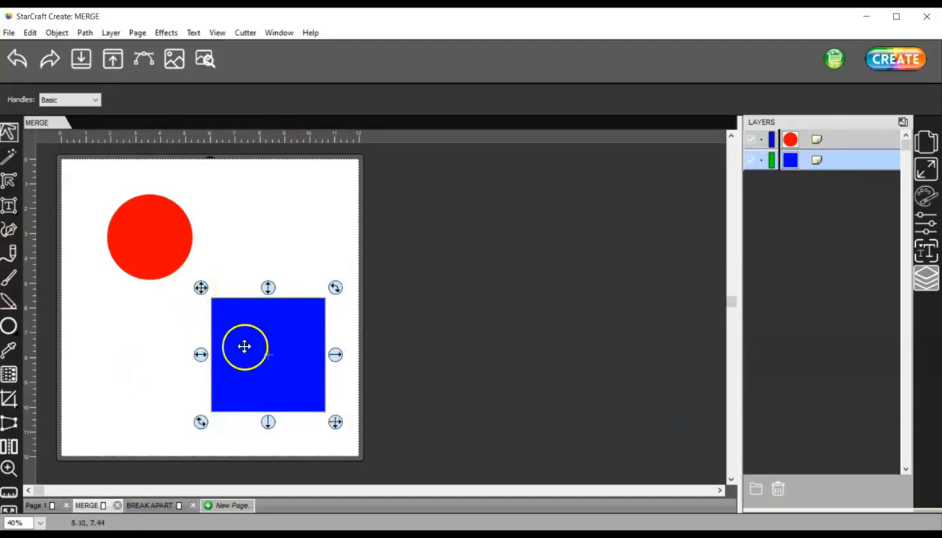
pyautogui.moveTo(297, 327); pyautogui.dragTo(297, 220)
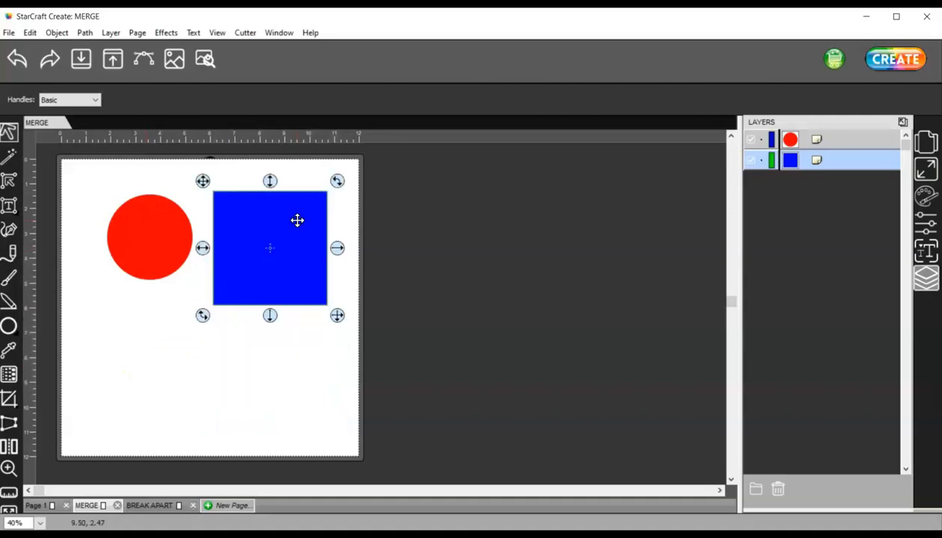
pyautogui.keyDown('ctrl'); pyautogui.moveTo(298, 221); pyautogui.dragTo(442, 224); pyautogui.keyUp('ctrl')
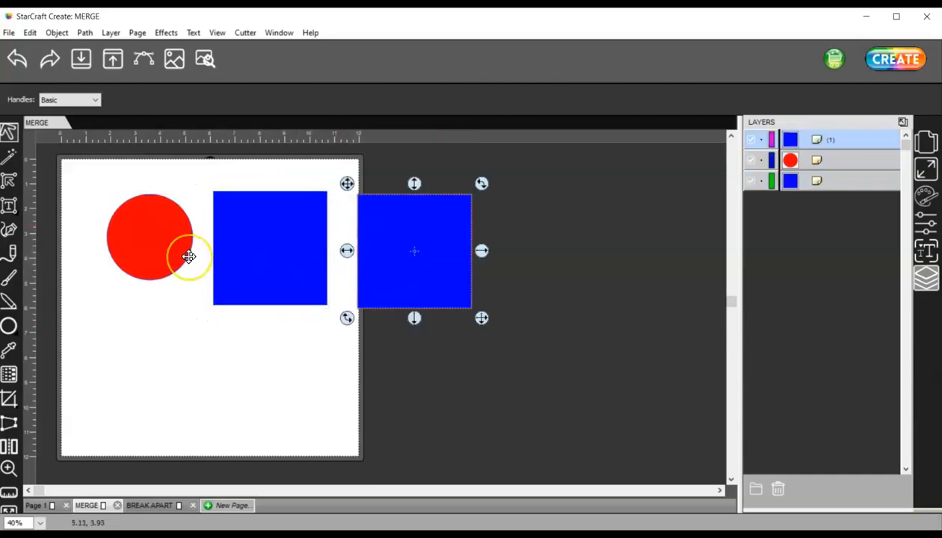
# Add the text STARCRAFT below the shapes and set its fill to red FF0000.
pyautogui.click(9, 205)
pyautogui.click(98, 380)
pyautogui.click(247, 413)
pyautogui.write('STARCRAFT')
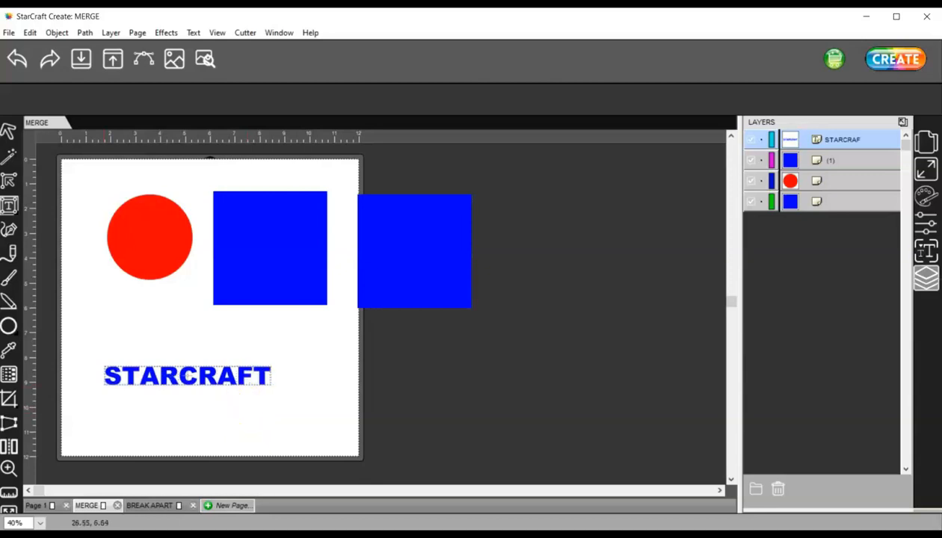
pyautogui.click(926, 195)
pyautogui.click(864, 144)
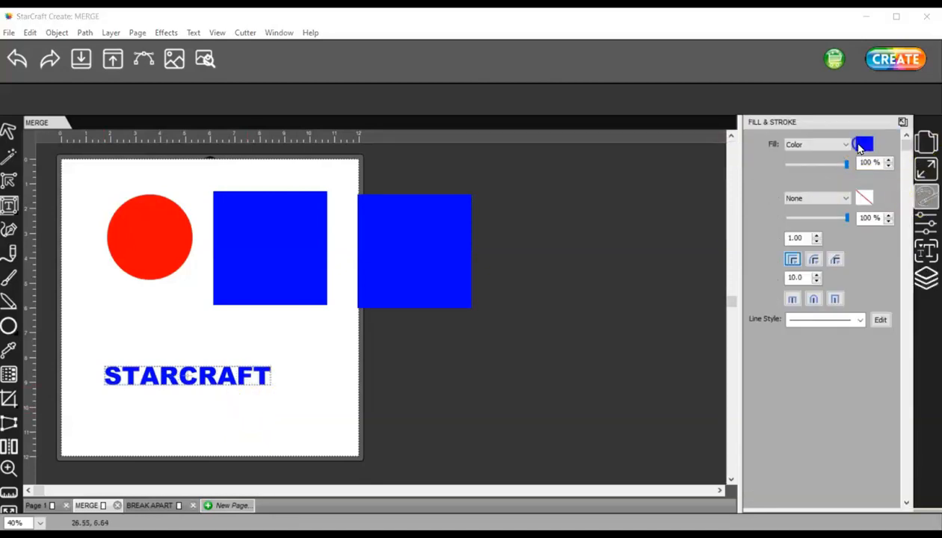
pyautogui.click(341, 190)
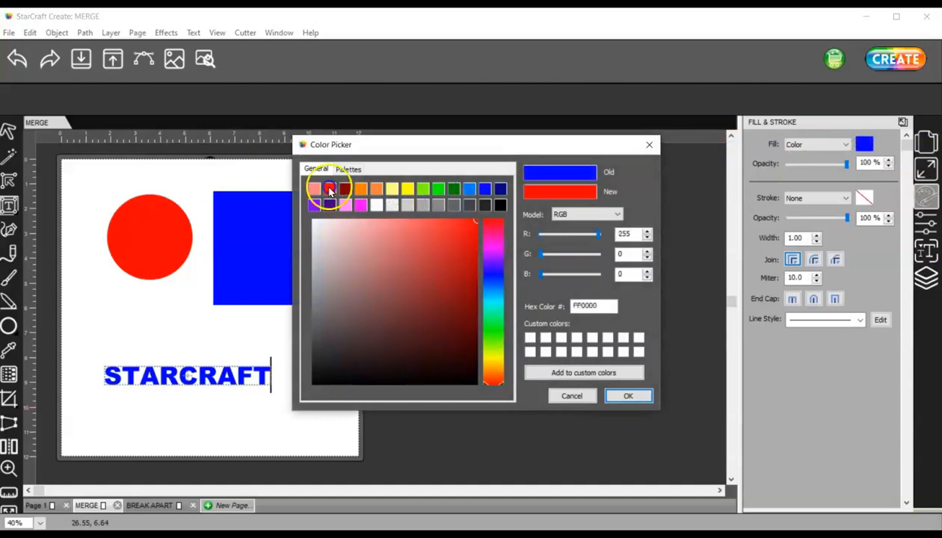
pyautogui.click(627, 396)
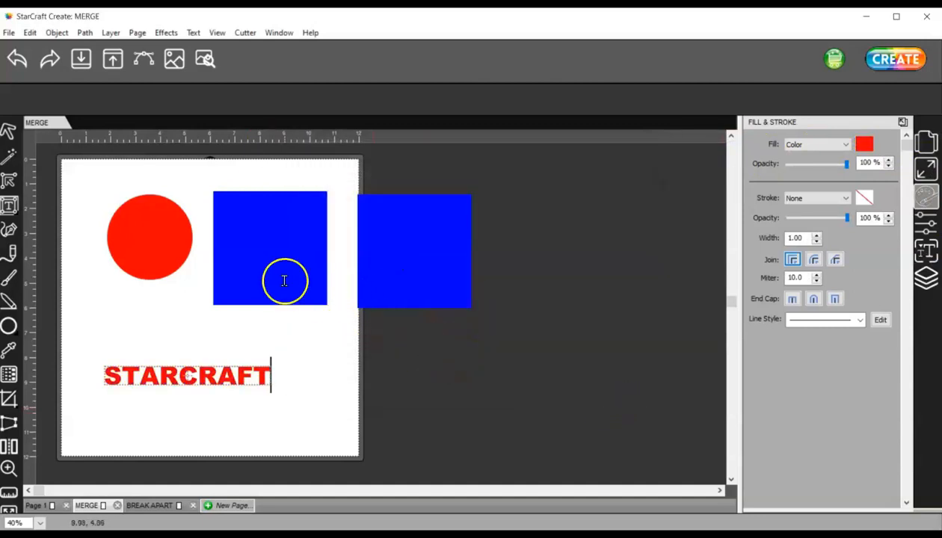
# Move the red circle off the page, and fit the blue square behind the STARCRAFT text by widening it to about 8.4 in.
pyautogui.click(165, 234)
pyautogui.click(8, 132)
pyautogui.moveTo(122, 224); pyautogui.dragTo(518, 236)
pyautogui.moveTo(287, 235); pyautogui.dragTo(174, 325)
pyautogui.moveTo(227, 345); pyautogui.dragTo(322, 349)
pyautogui.moveTo(246, 378); pyautogui.dragTo(232, 409)
# Merge the STARCRAFT text with the blue rectangle behind it and move the merged shape off the page below the red circle.
pyautogui.moveTo(336, 448); pyautogui.dragTo(78, 273)
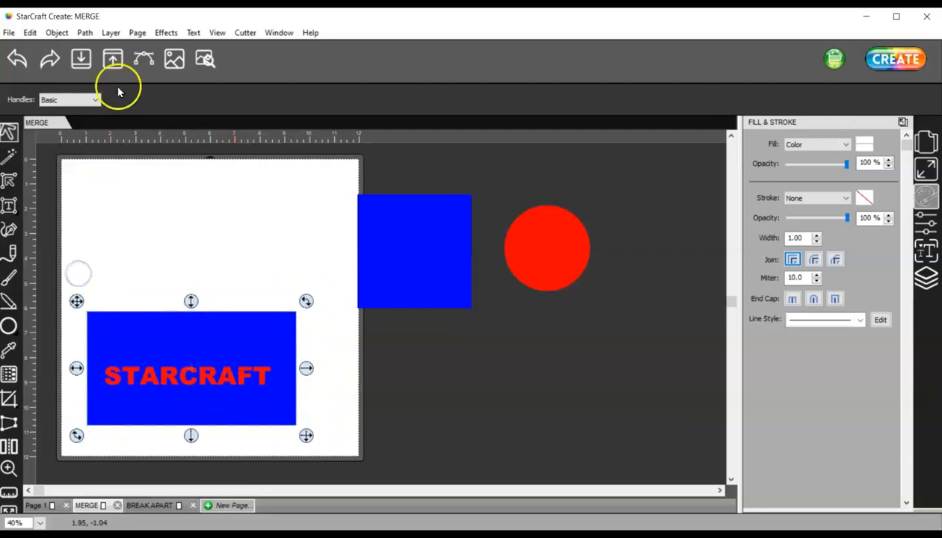
pyautogui.click(57, 32)
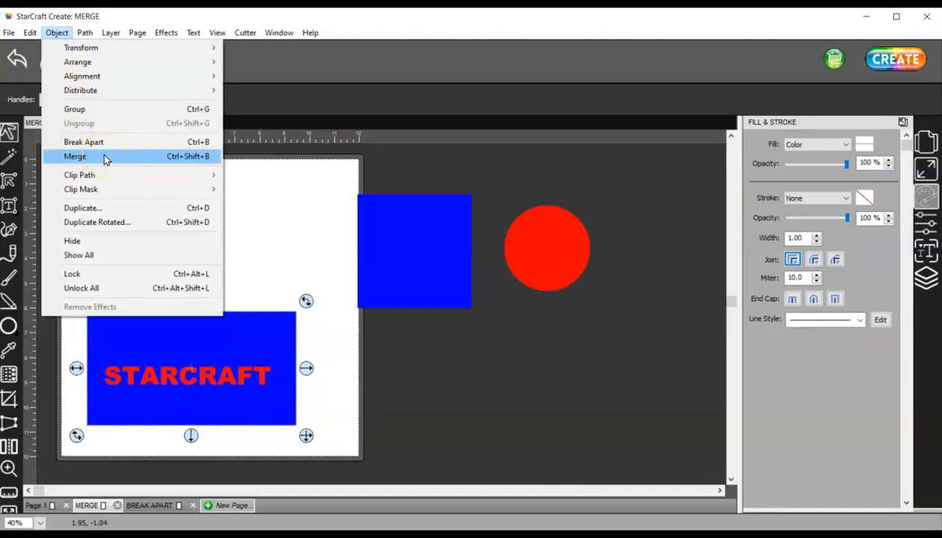
pyautogui.click(75, 156)
pyautogui.moveTo(211, 406); pyautogui.dragTo(211, 219)
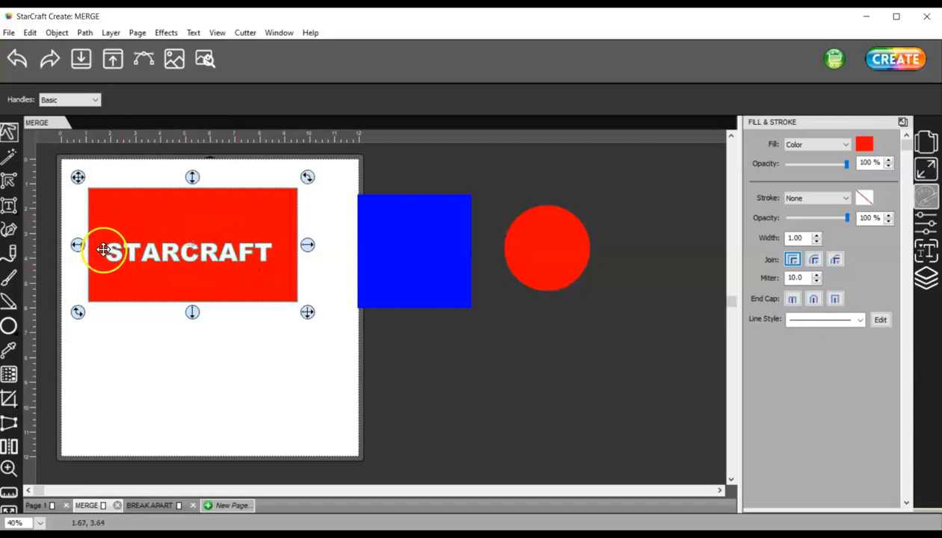
pyautogui.moveTo(256, 216); pyautogui.dragTo(607, 362)
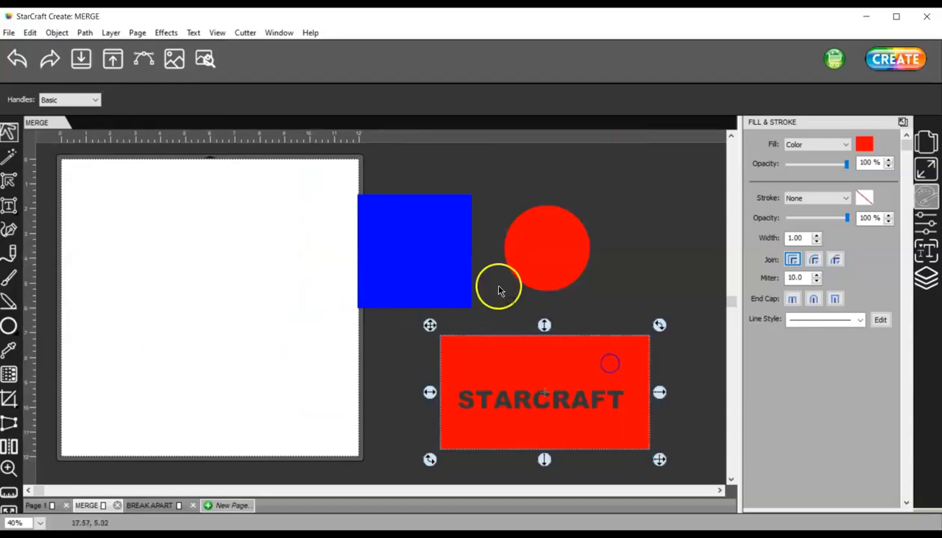
# Bring the remaining blue square and red circle onto the page, and center both horizontally and vertically to the page.
pyautogui.moveTo(418, 243); pyautogui.dragTo(219, 253)
pyautogui.moveTo(541, 252); pyautogui.dragTo(200, 265)
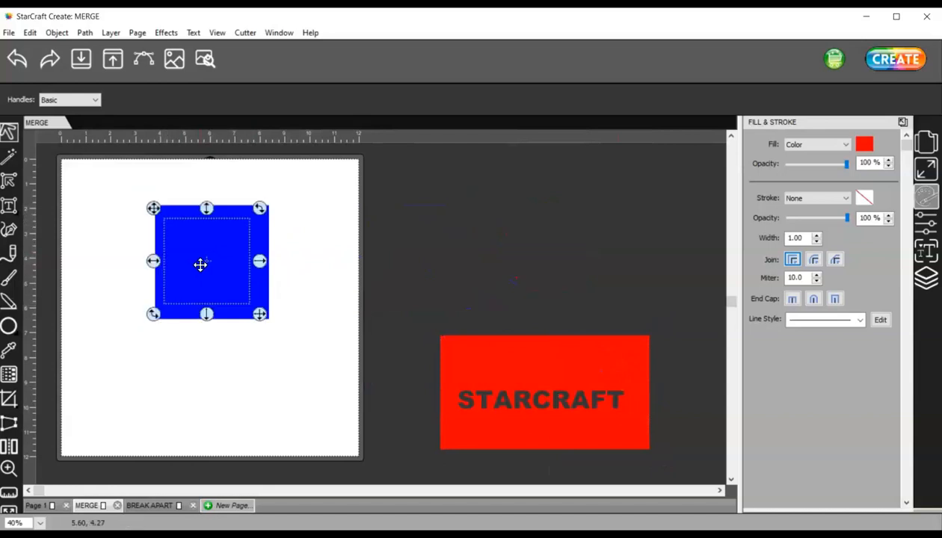
pyautogui.moveTo(299, 343); pyautogui.dragTo(123, 177)
pyautogui.click(926, 169)
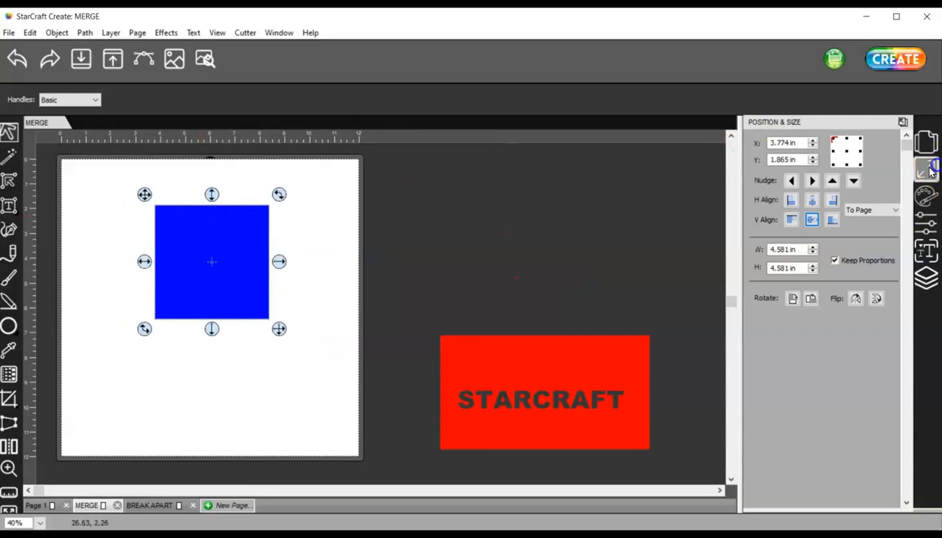
pyautogui.click(812, 196)
pyautogui.click(813, 220)
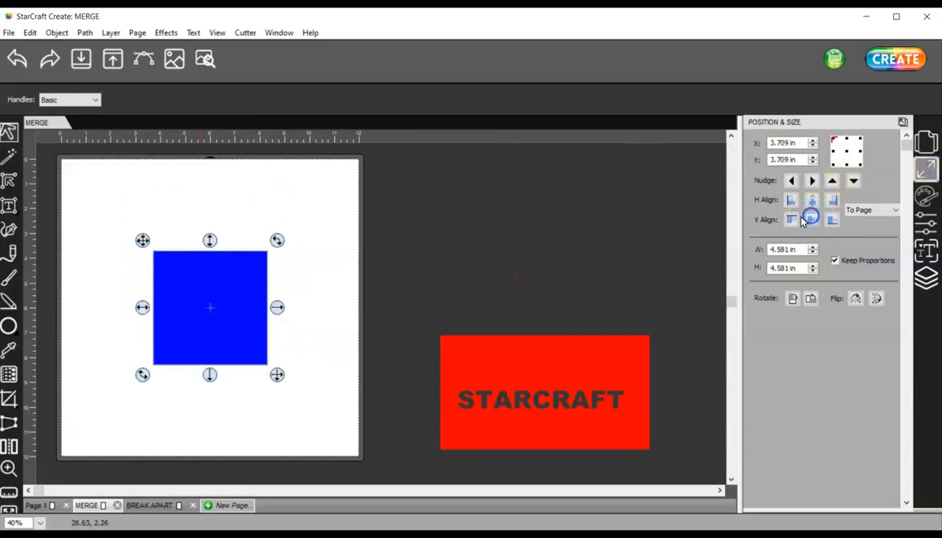
# Set the alignment reference to To Selection and center the square and circle on each other in both directions.
pyautogui.click(874, 211)
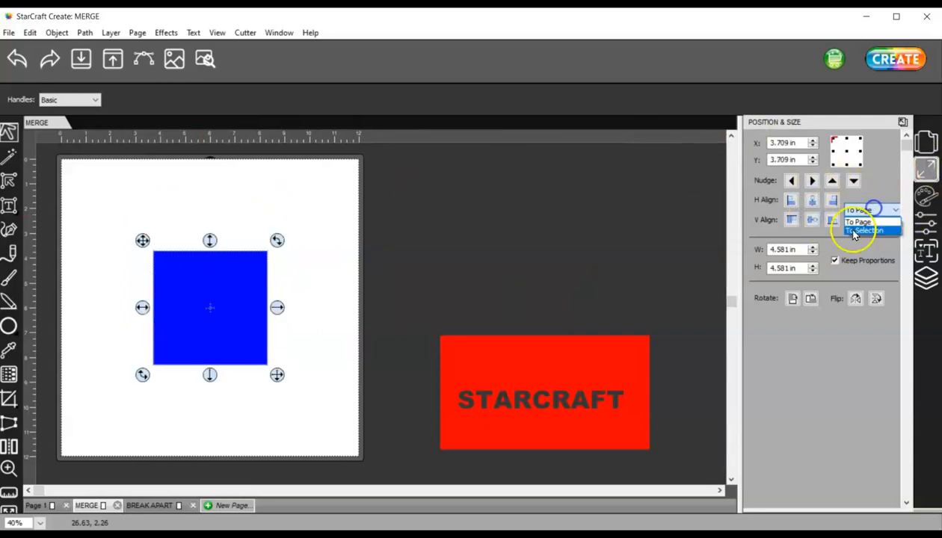
pyautogui.click(854, 231)
pyautogui.click(812, 219)
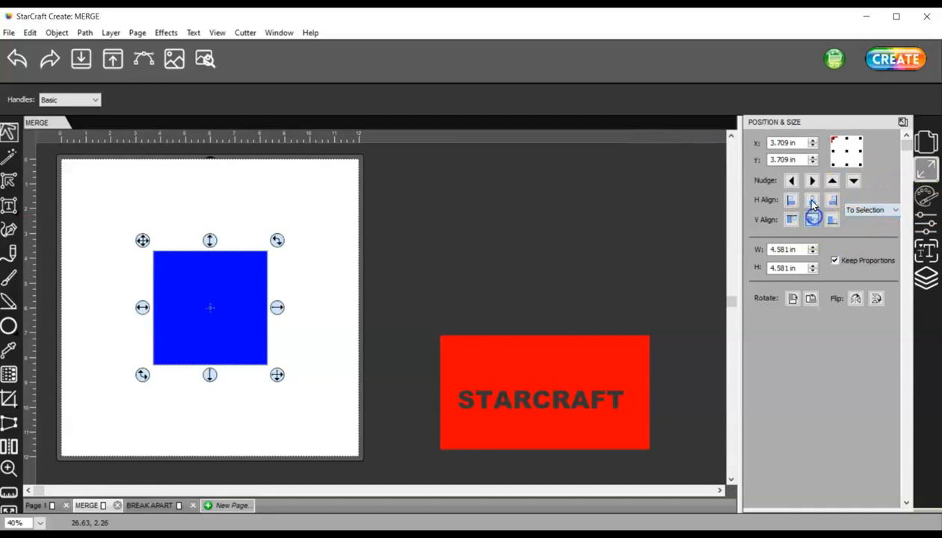
pyautogui.click(306, 271)
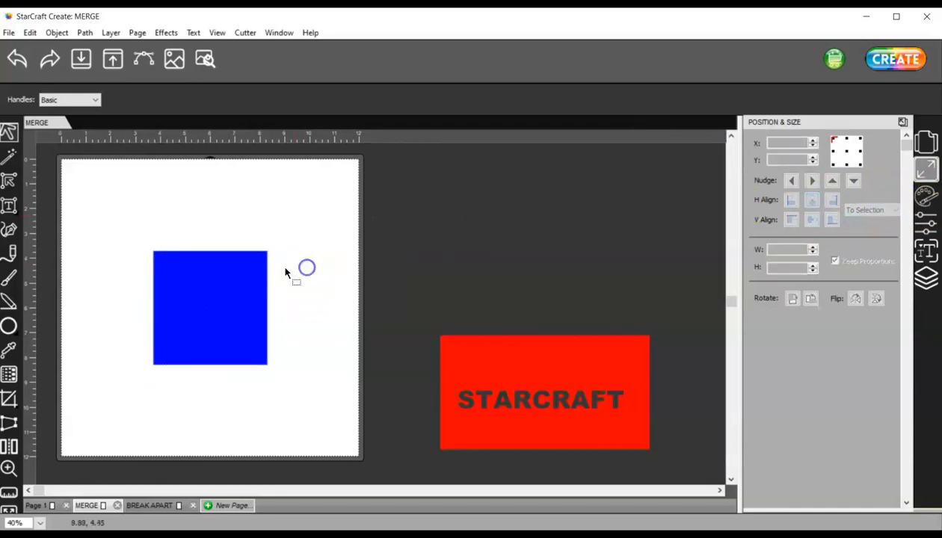
# Send the blue square to the back, behind the red circle.
pyautogui.click(225, 299)
pyautogui.click(227, 200)
pyautogui.click(223, 284)
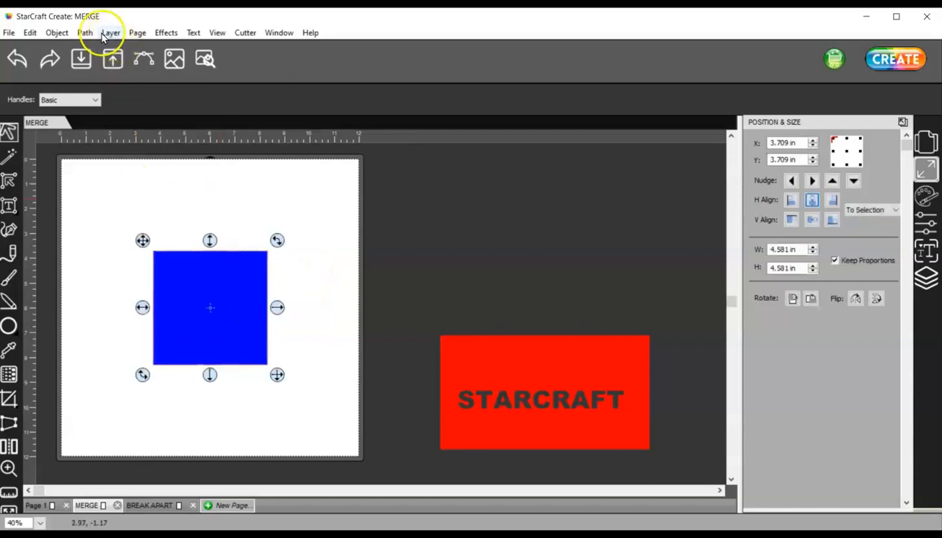
pyautogui.click(58, 33)
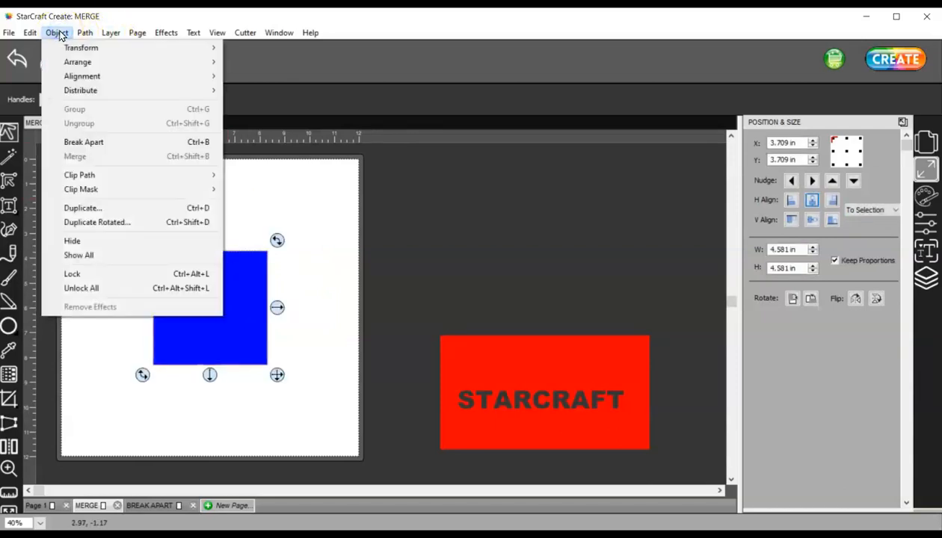
pyautogui.moveTo(83, 62)
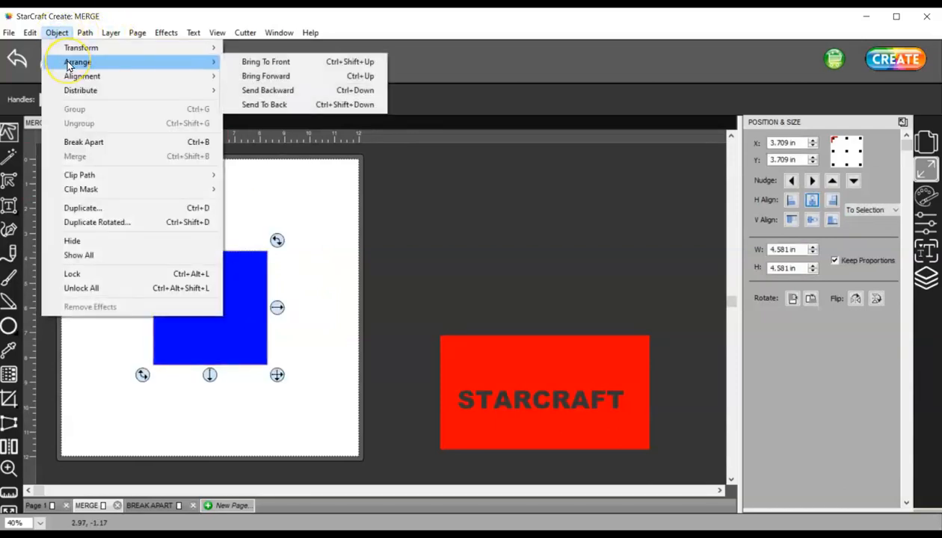
pyautogui.click(276, 105)
# Merge the red circle with the blue square.
pyautogui.moveTo(109, 207); pyautogui.dragTo(326, 393)
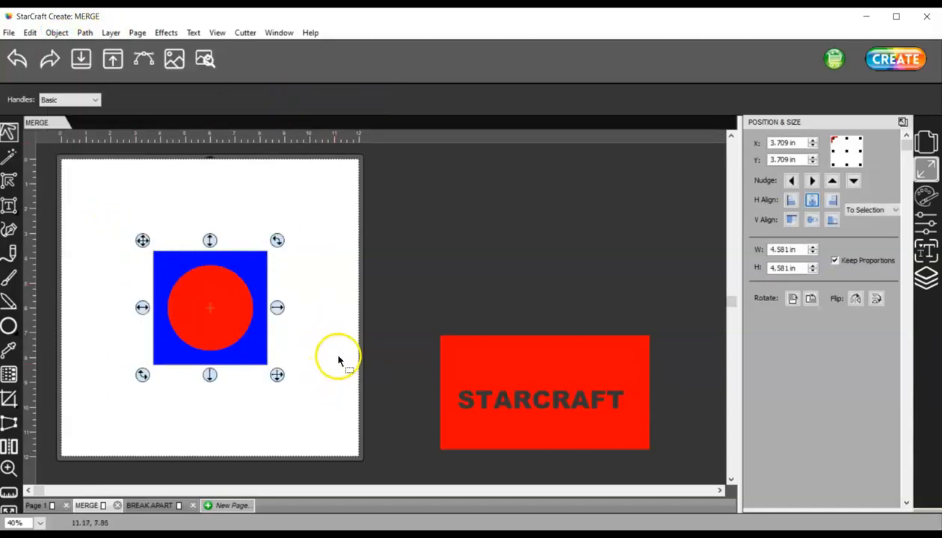
pyautogui.click(57, 32)
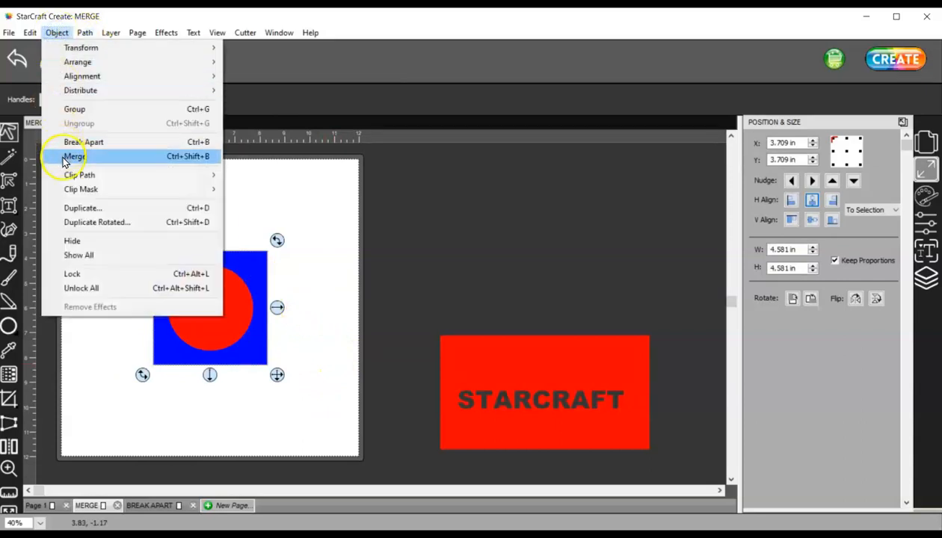
pyautogui.click(77, 156)
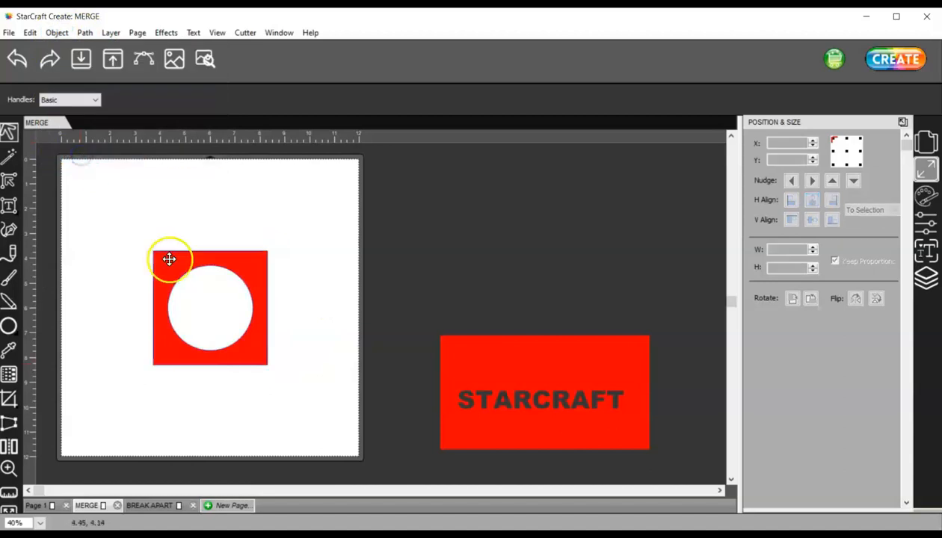
# Move the square with the round cutout to about X 7.536 in, Y 1.288 in, and the STARCRAFT shape to about X 1.458 in, Y 6.950 in.
pyautogui.moveTo(173, 261); pyautogui.dragTo(269, 201)
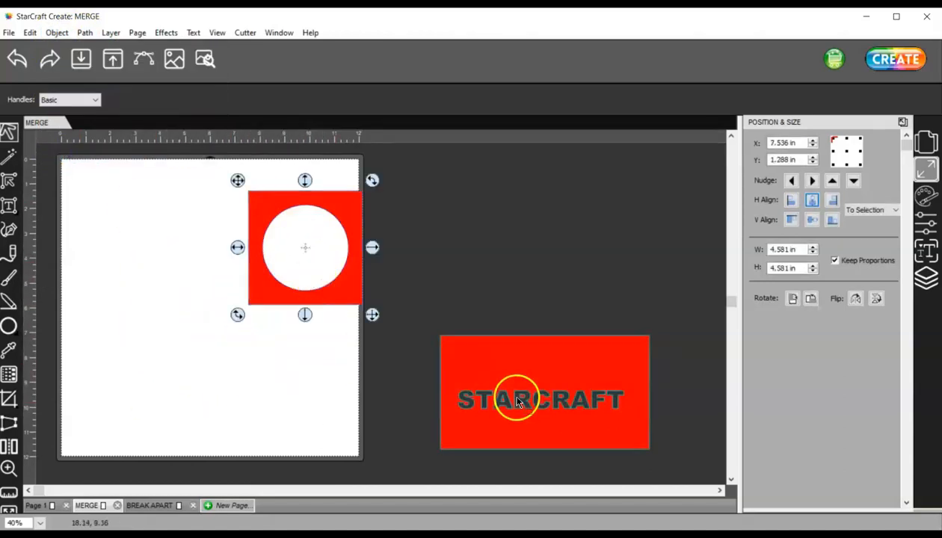
pyautogui.moveTo(517, 364); pyautogui.dragTo(176, 360)
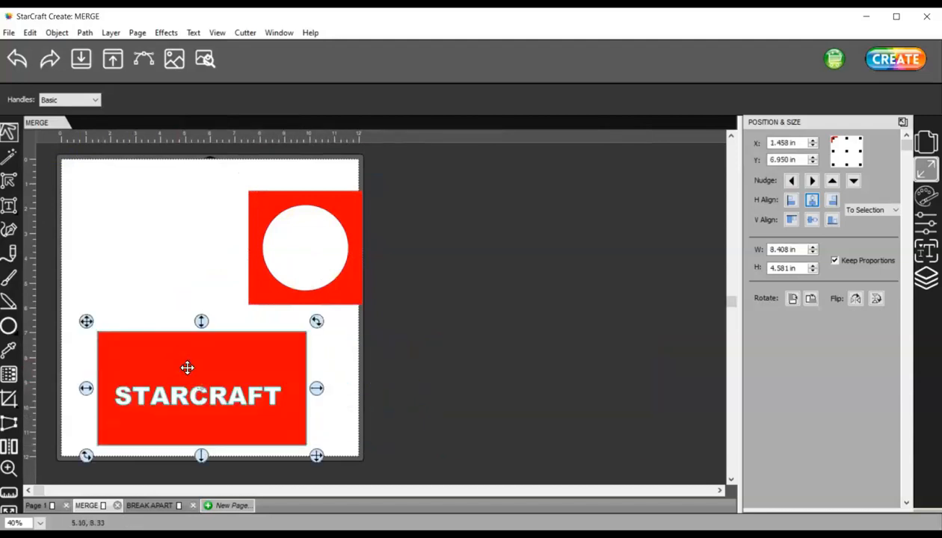